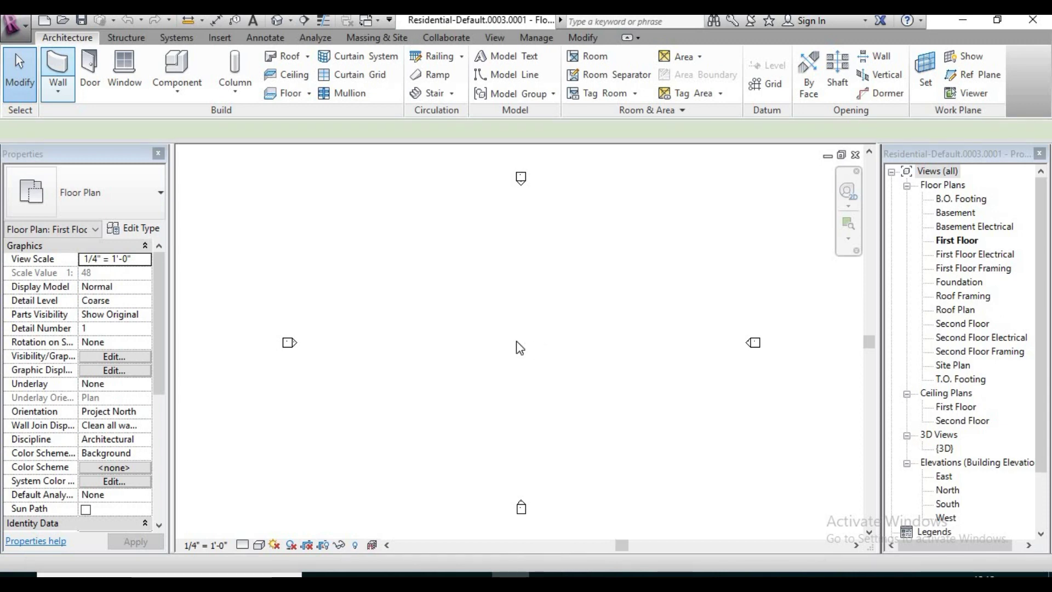
Draw one horizontal Generic - 4" wall left to right in the First Floor plan, then exit the Wall tool.
key(w)
key(a)
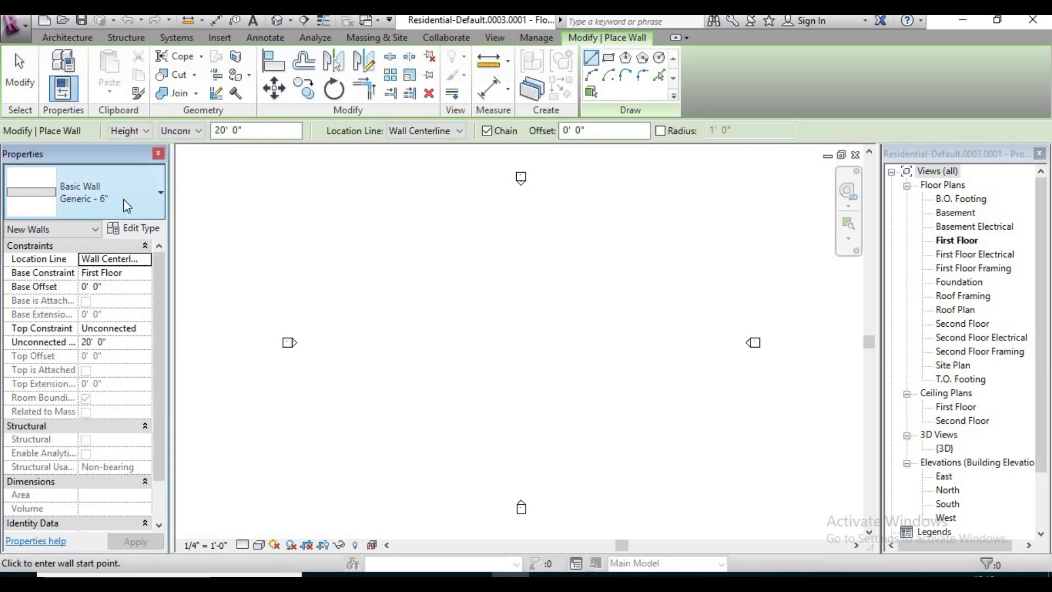
click(124, 198)
click(116, 461)
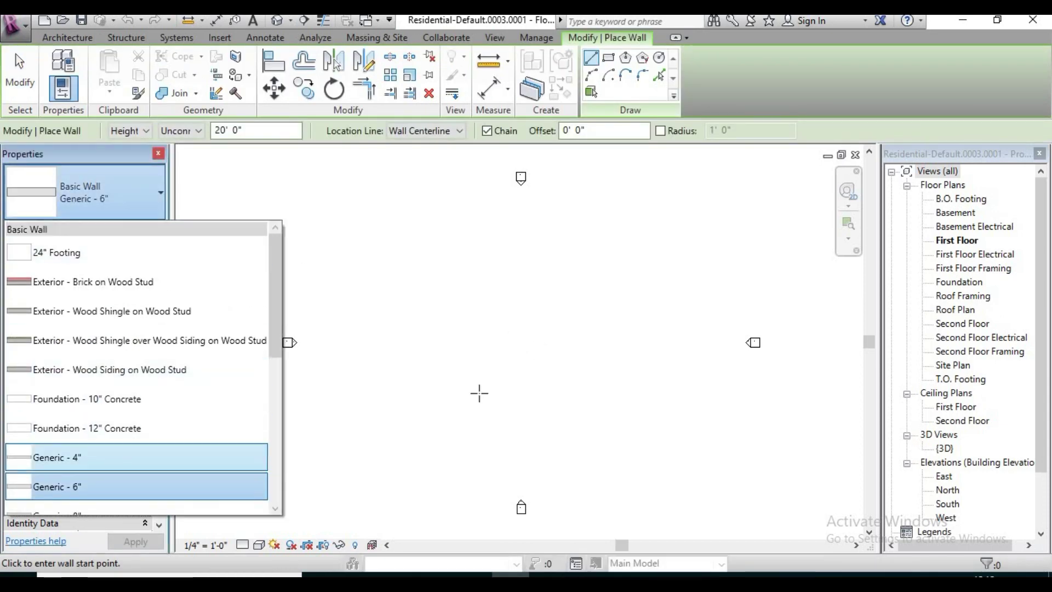
click(460, 329)
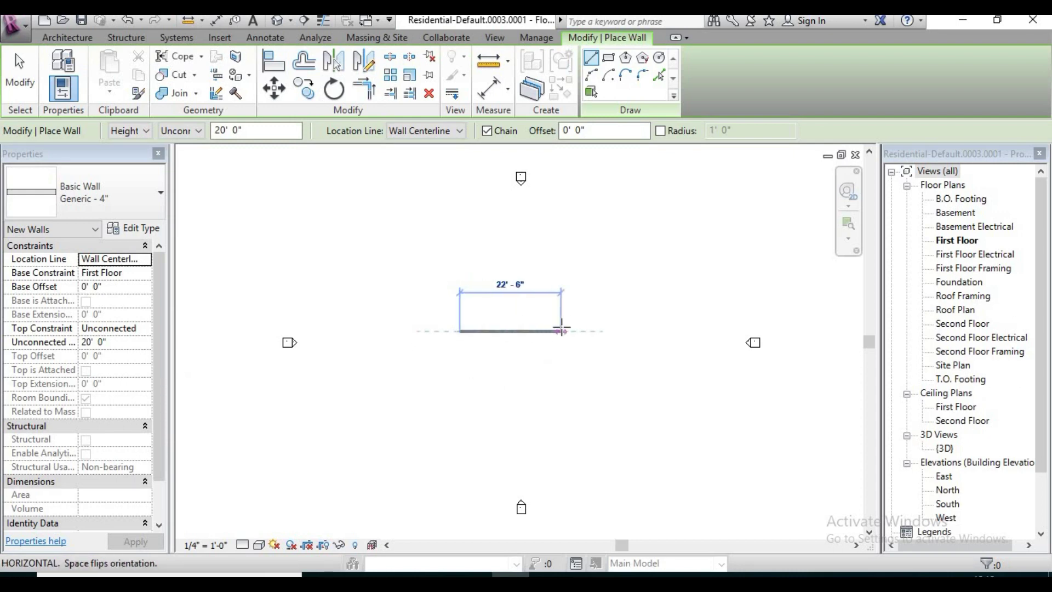
click(561, 331)
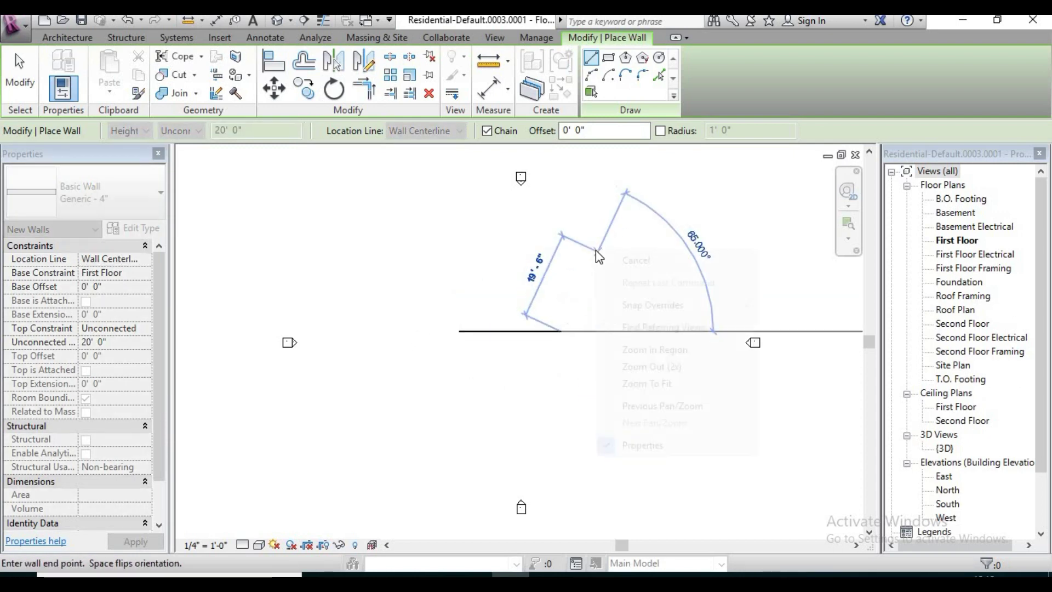
right_click(603, 251)
click(636, 260)
scroll(495, 327, up, 2)
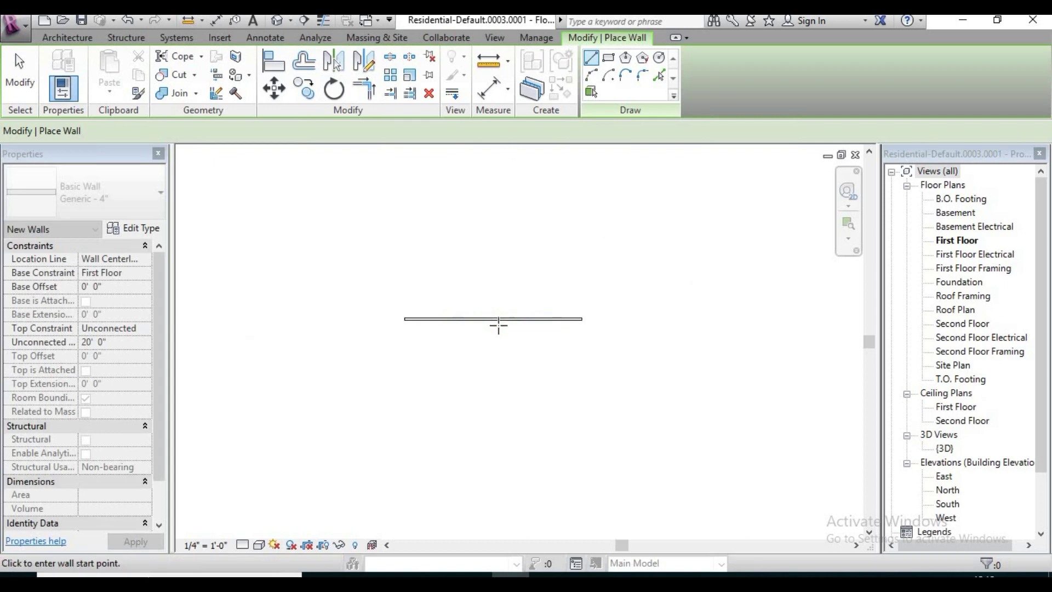
scroll(498, 327, up, 3)
key(Escape)
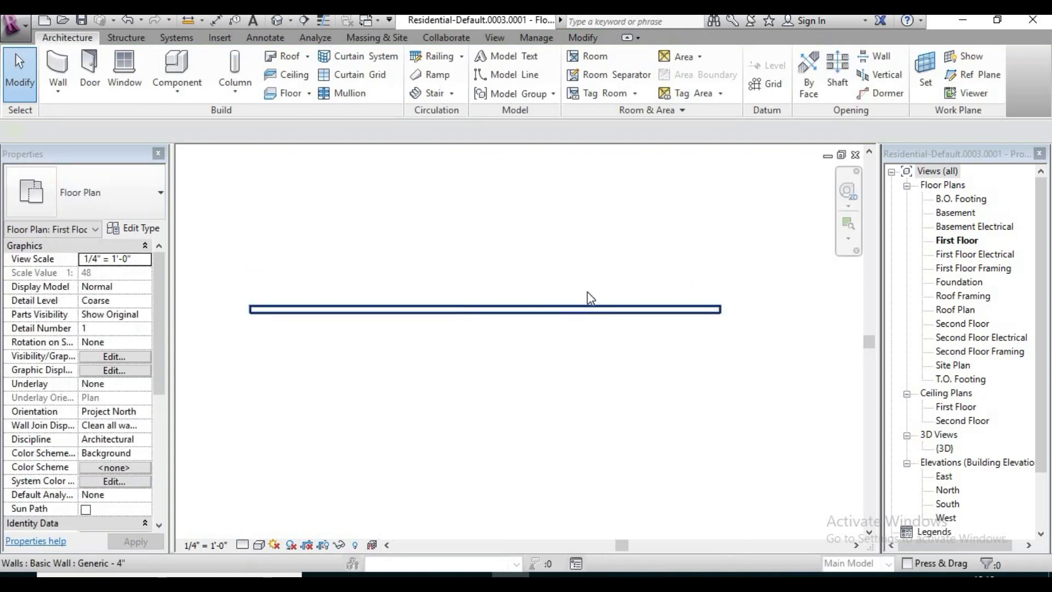
Change the wall's length to 15' 0" through its temporary dimension.
click(461, 310)
click(468, 254)
text(22)
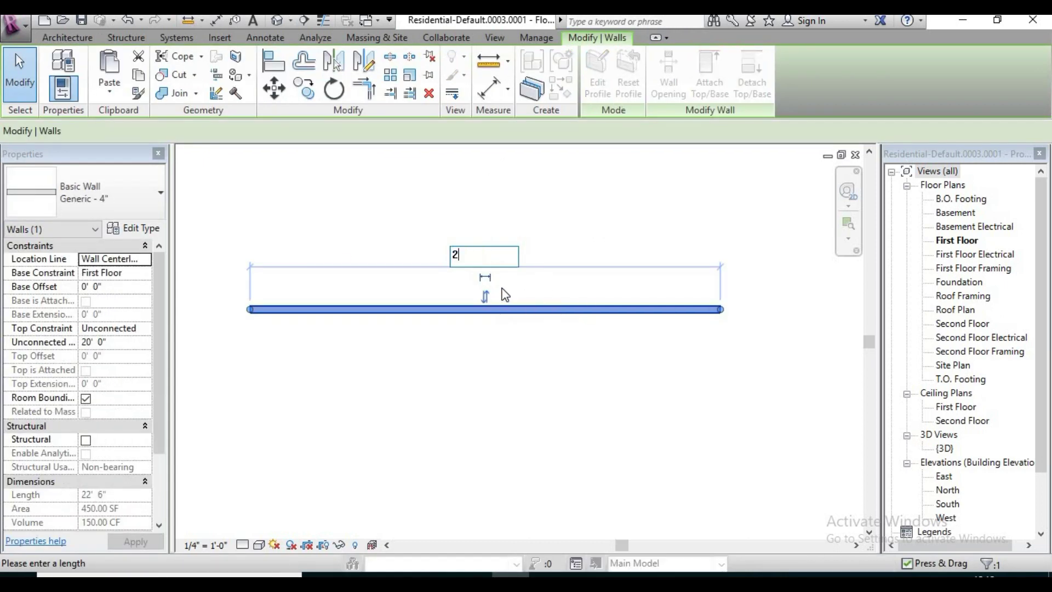
key(BackSpace)
key(BackSpace)
text(15)
key(Return)
key(Escape)
Set the wall's Top Constraint to Up to level: Second Floor and apply it.
middle_drag(531, 323, 551, 345)
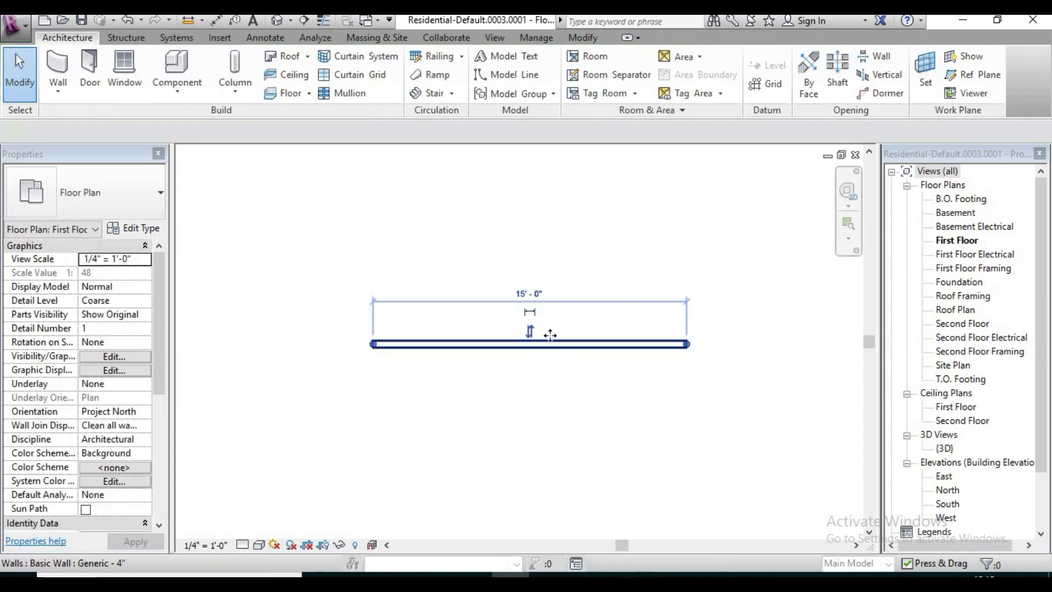
click(550, 335)
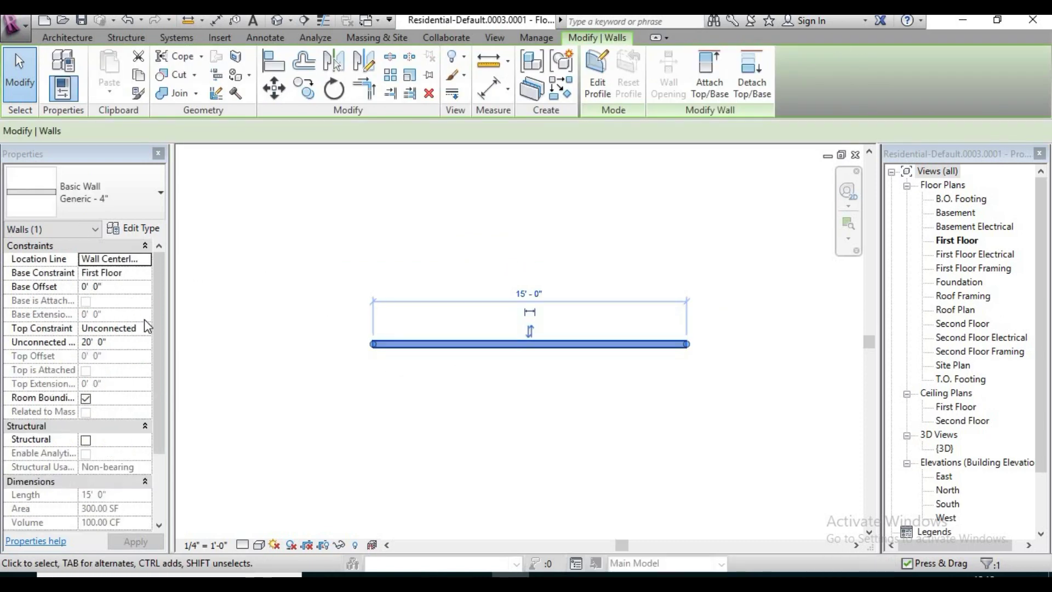
click(145, 328)
scroll(149, 390, down, 1)
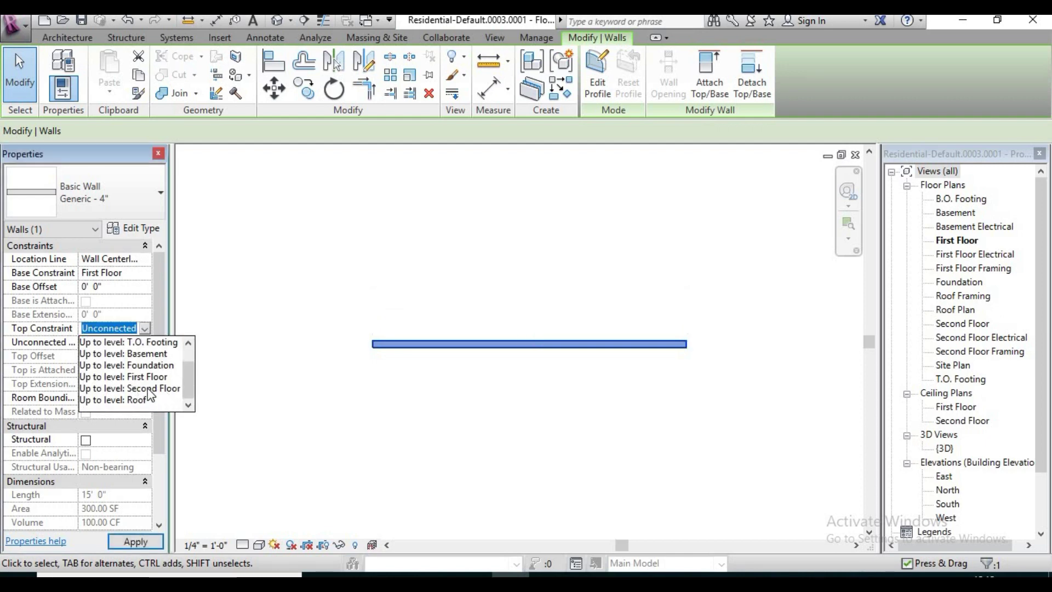
click(148, 388)
click(592, 394)
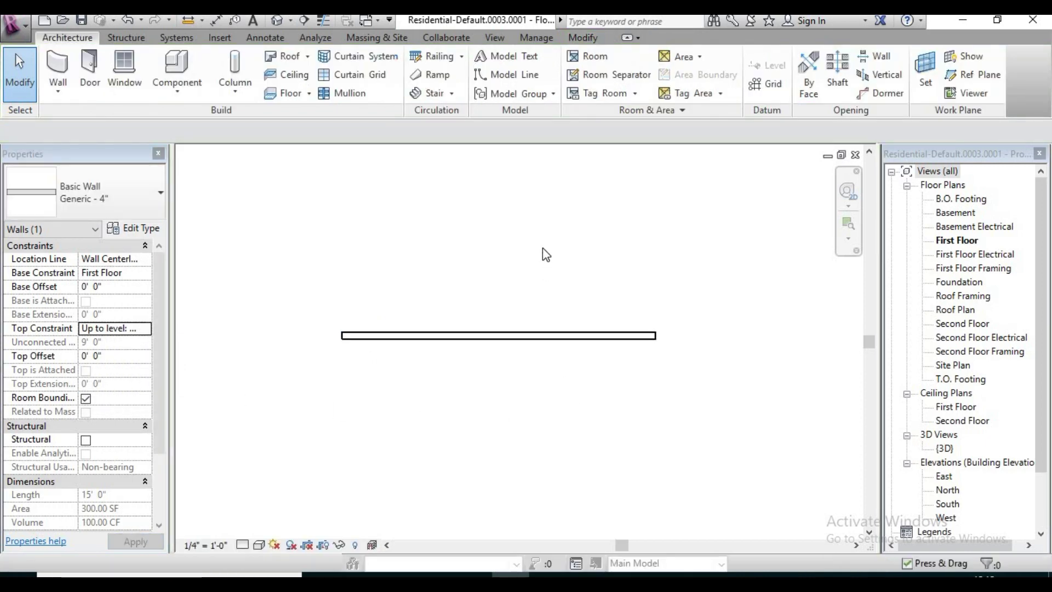
Place a Single-Flush 36" x 84" door 4' from the wall's left end and turn off Tag on Placement.
click(87, 78)
click(101, 192)
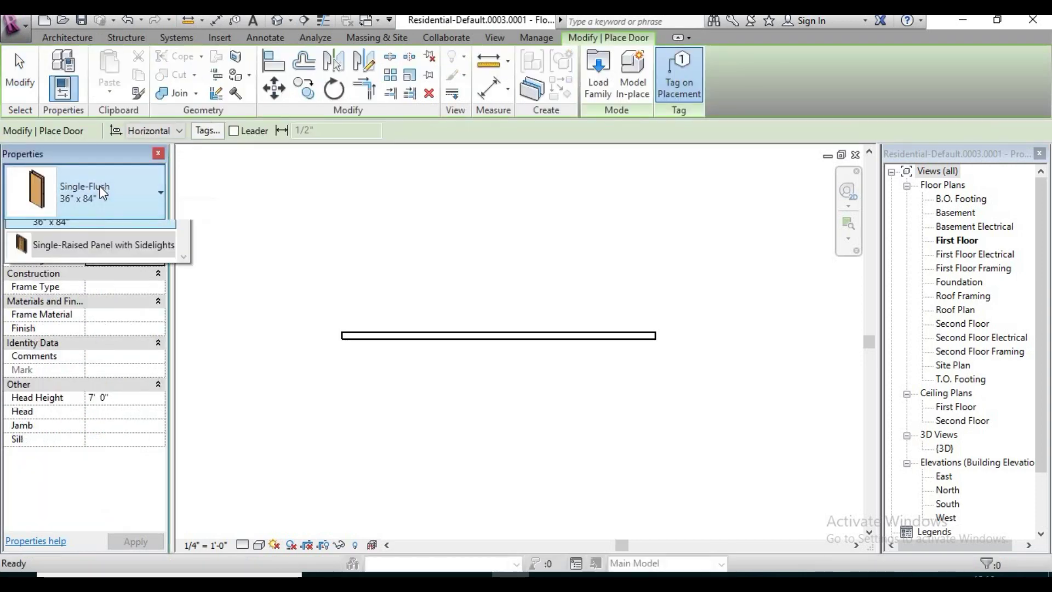
scroll(117, 354, down, 1)
scroll(36, 406, down, 1)
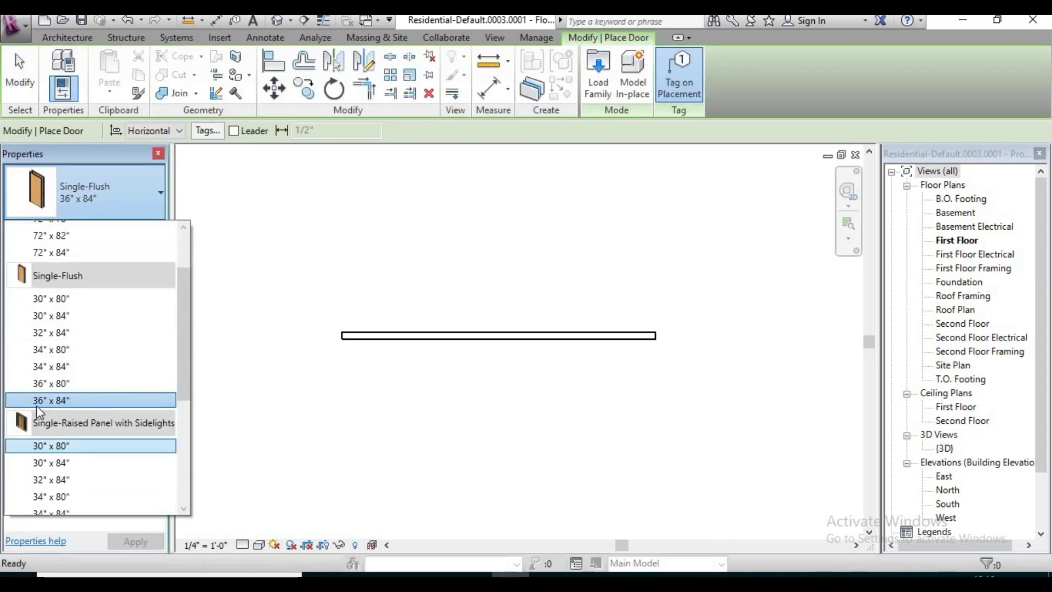
click(87, 399)
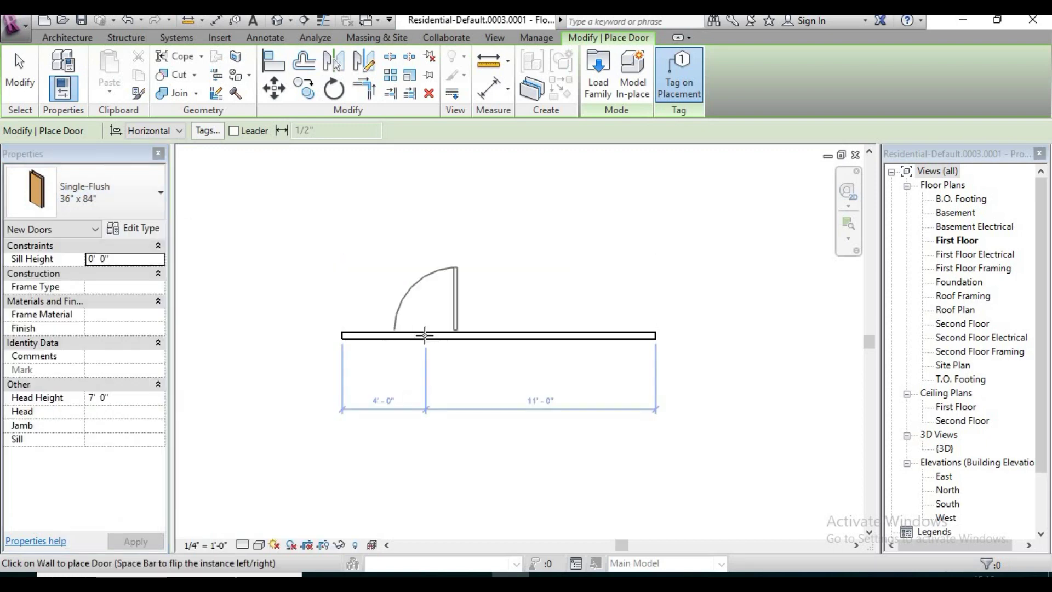
click(423, 333)
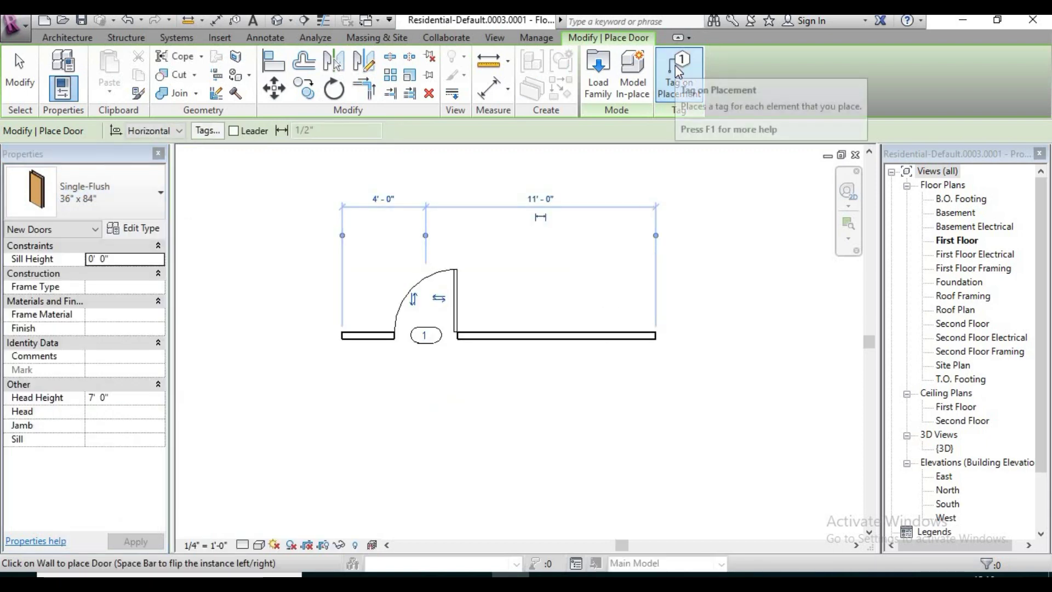
click(675, 64)
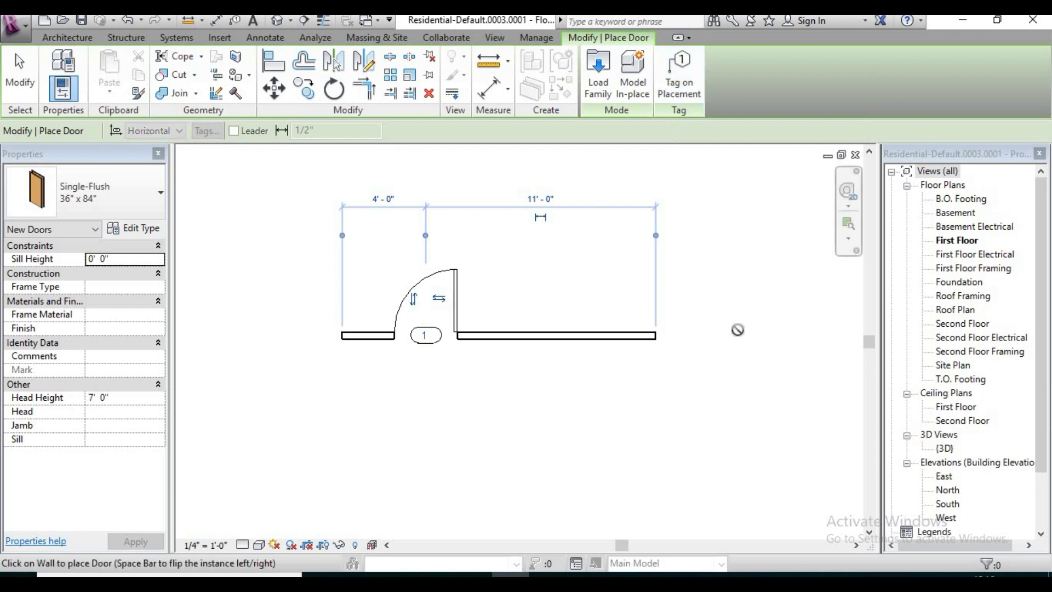
Open the {3D} view, orbit and pan to face the door, then select it.
double_click(946, 450)
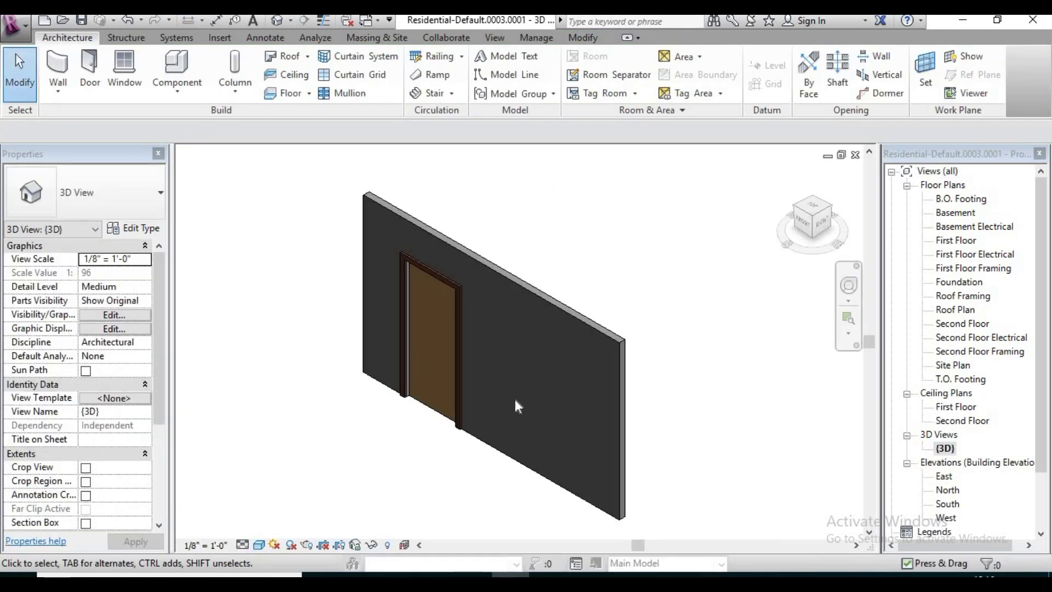
mouse_move(517, 405)
shift+middle_down()
mouse_move(540, 429)
mouse_move(568, 422)
shift+middle_up()
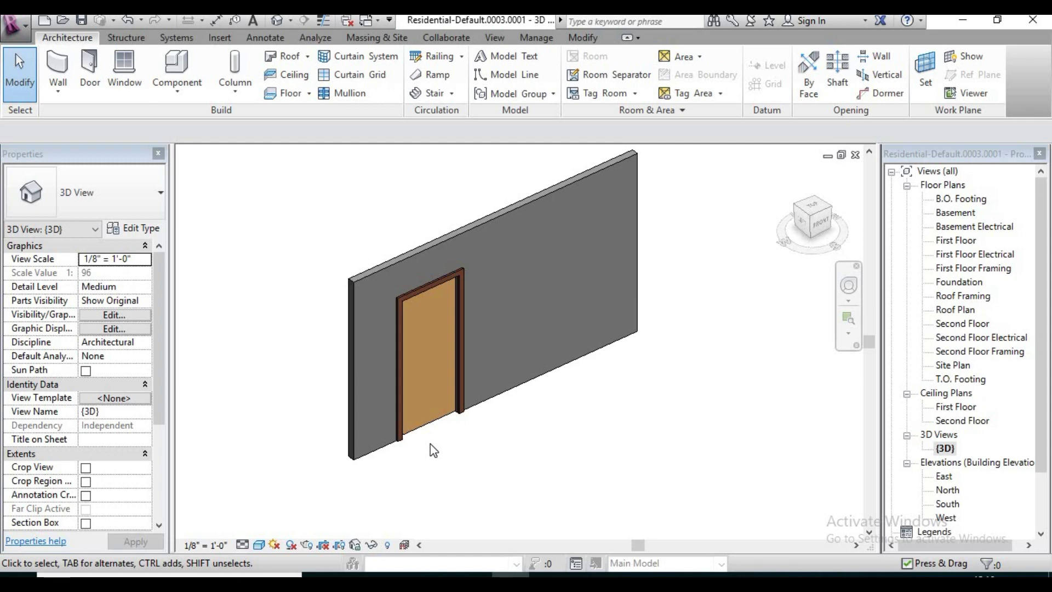
middle_drag(637, 423, 609, 429)
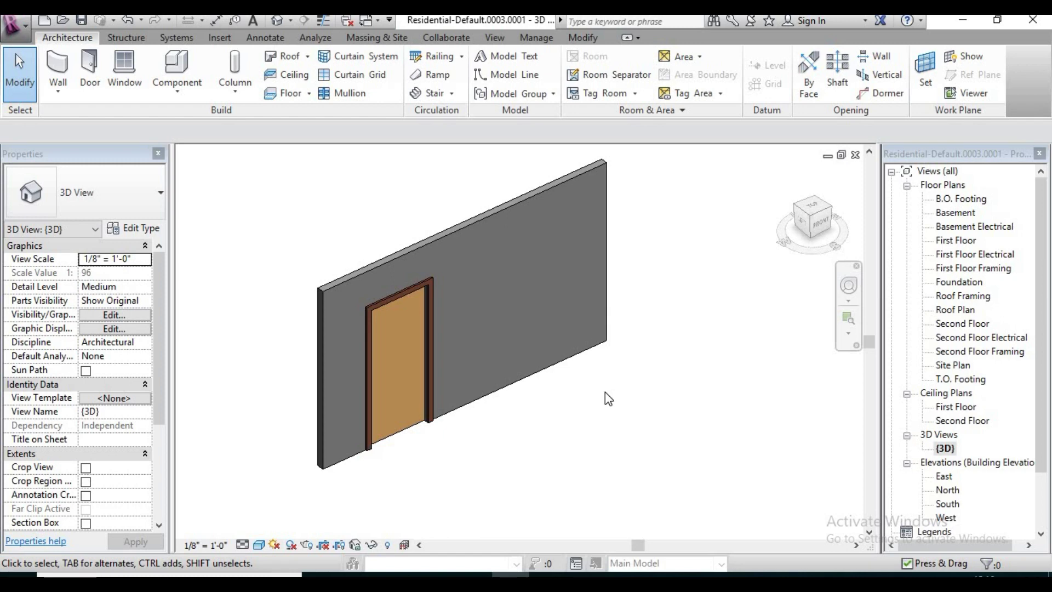
mouse_move(605, 392)
middle_down()
mouse_move(589, 410)
mouse_move(649, 418)
middle_up()
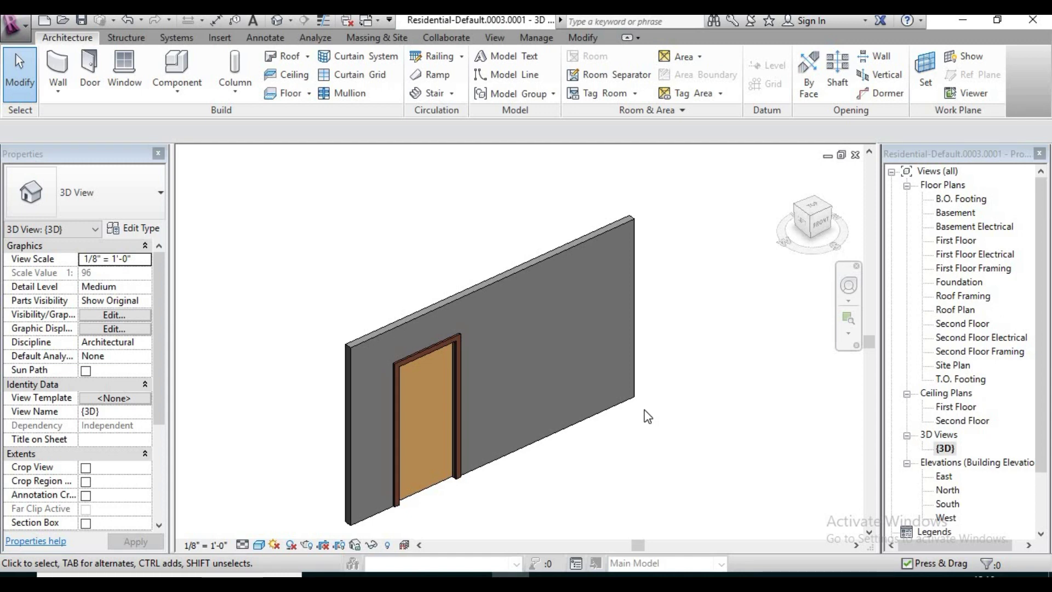
middle_drag(613, 398, 632, 370)
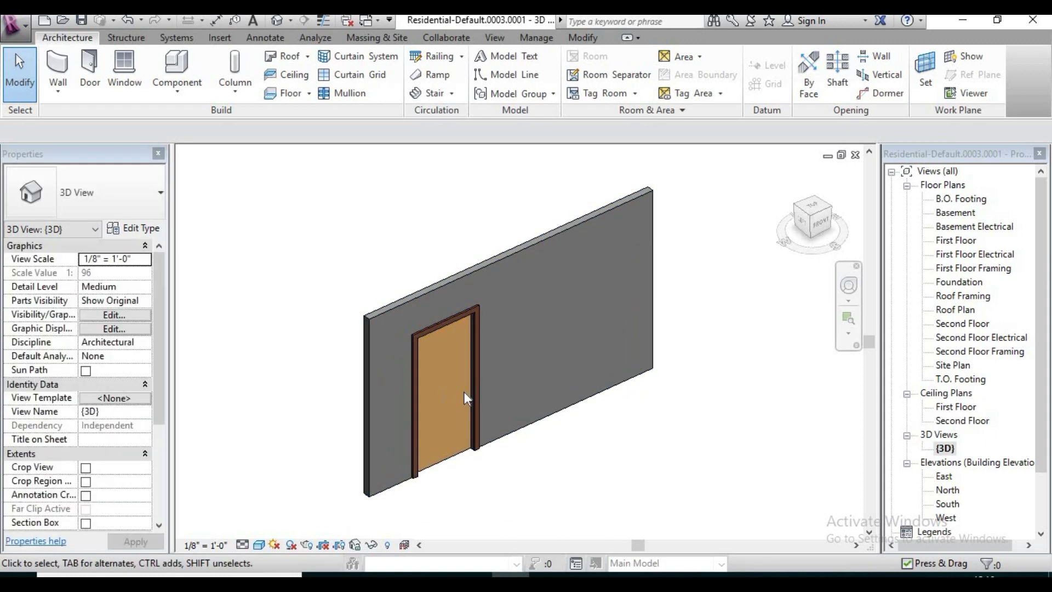
click(454, 323)
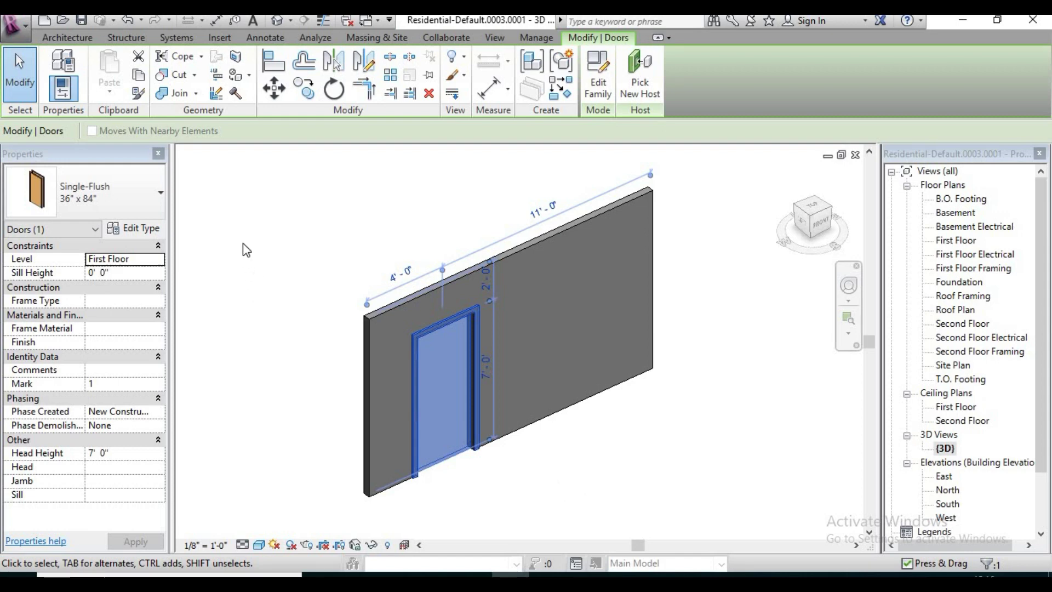
Dismiss the door type list unchanged and close the 3D view to return to First Floor.
click(109, 200)
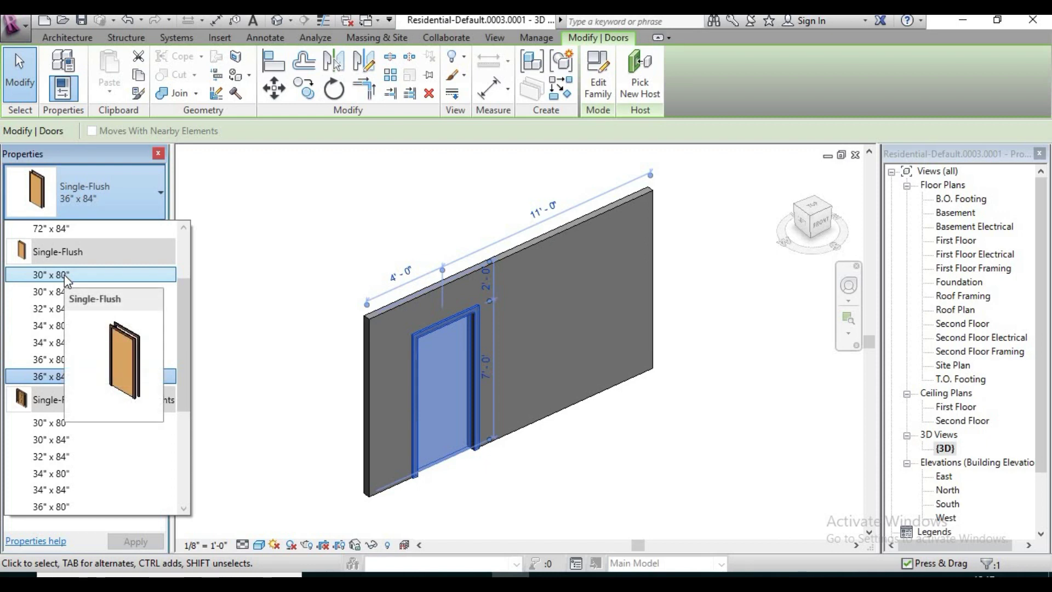
click(265, 265)
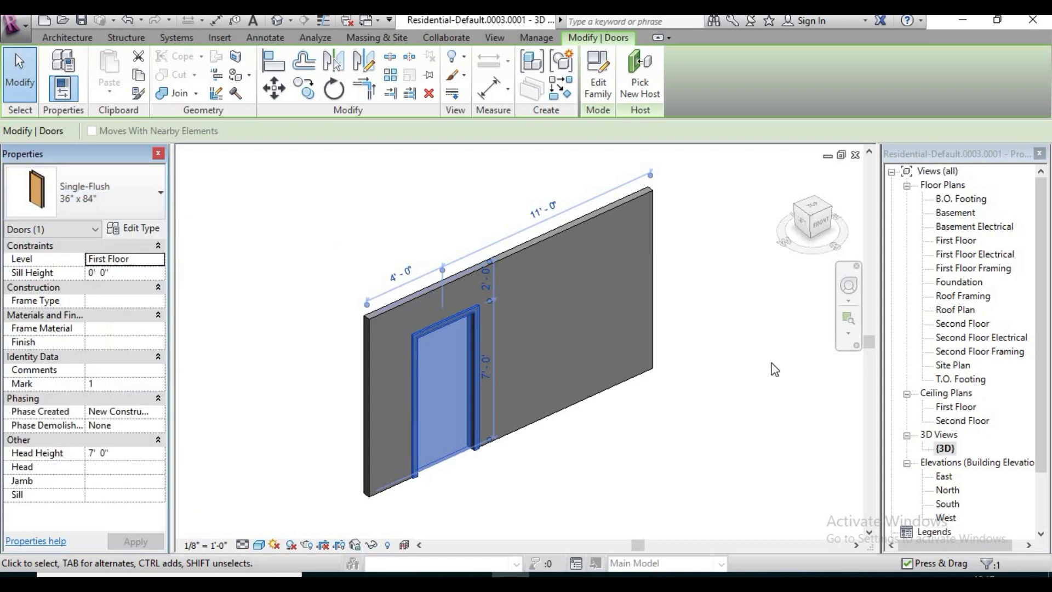
click(855, 155)
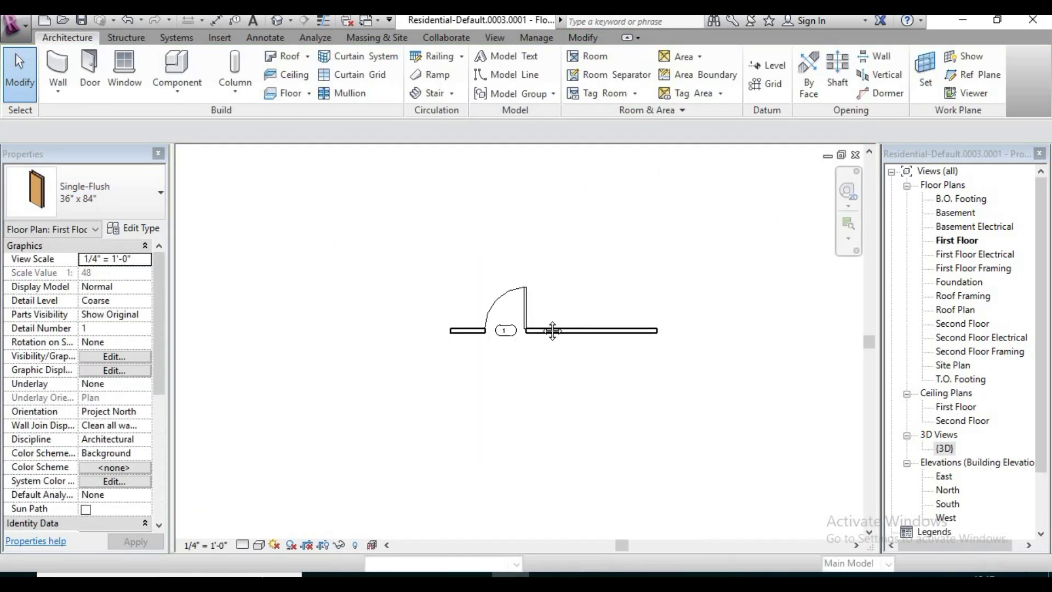
Restart door placement with the Single-Flush 36" x 84" type selected.
click(84, 68)
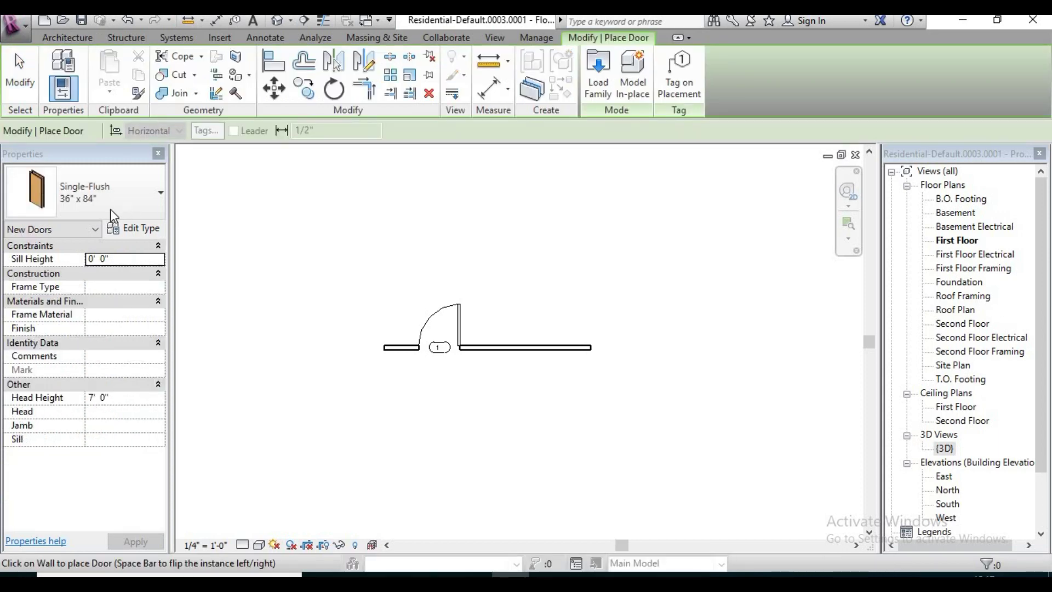
click(110, 209)
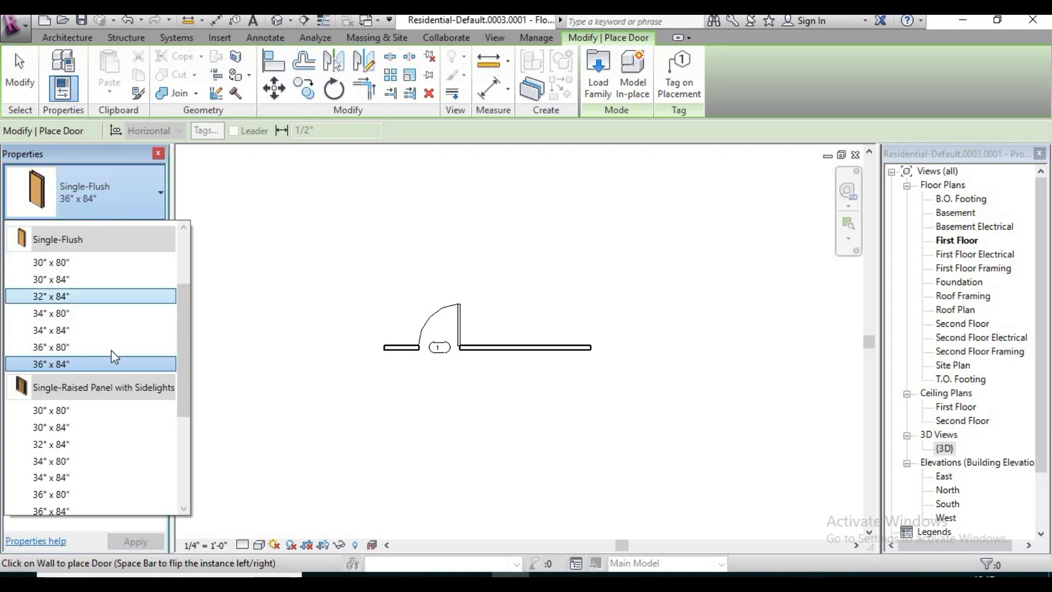
click(94, 193)
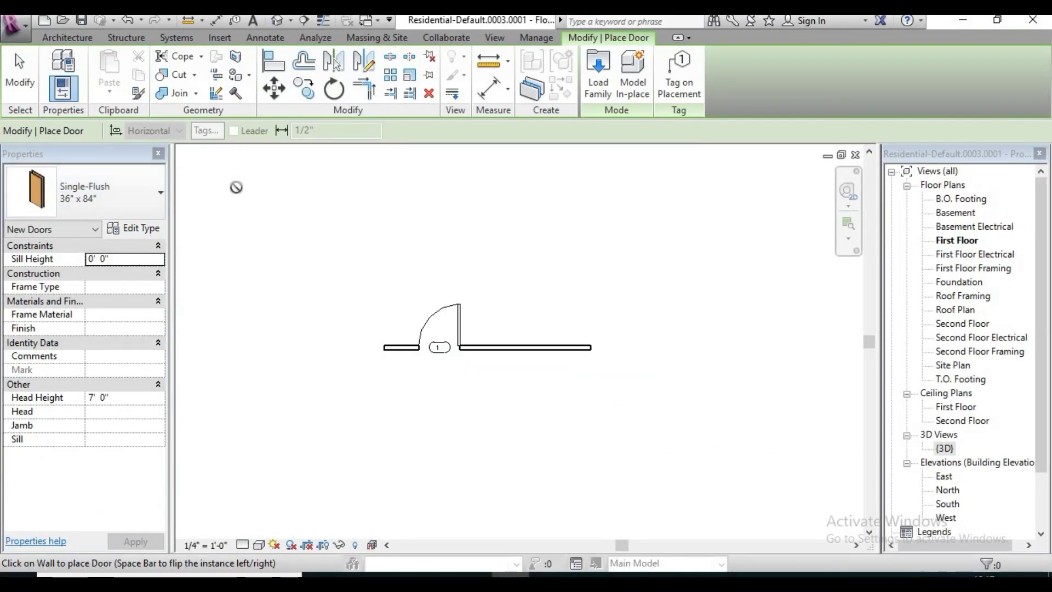
Open Type Properties for the Single-Flush 36" x 84" door and review its type parameters.
click(126, 233)
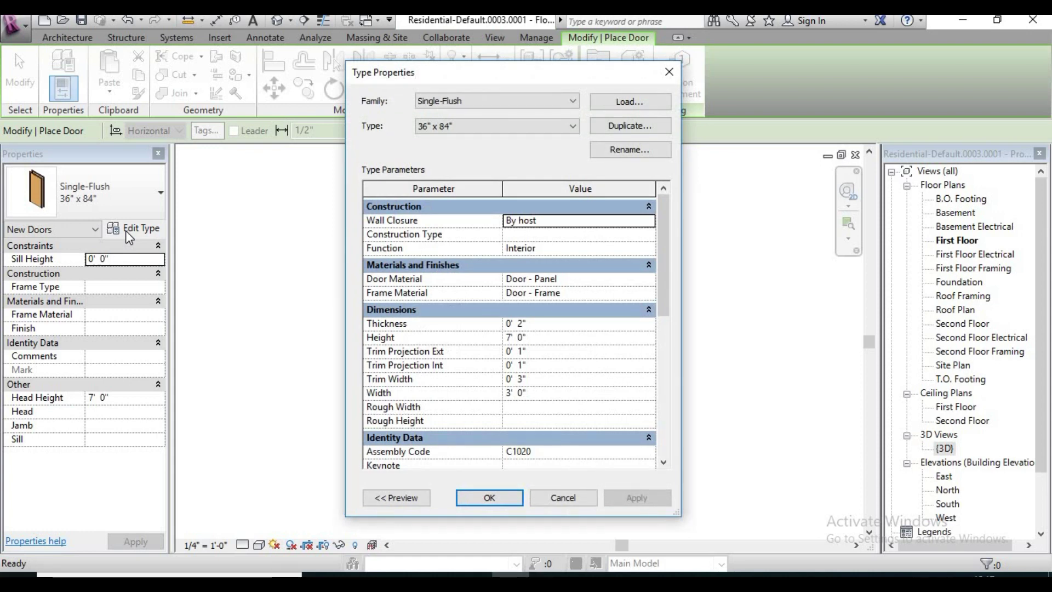
drag(431, 76, 418, 76)
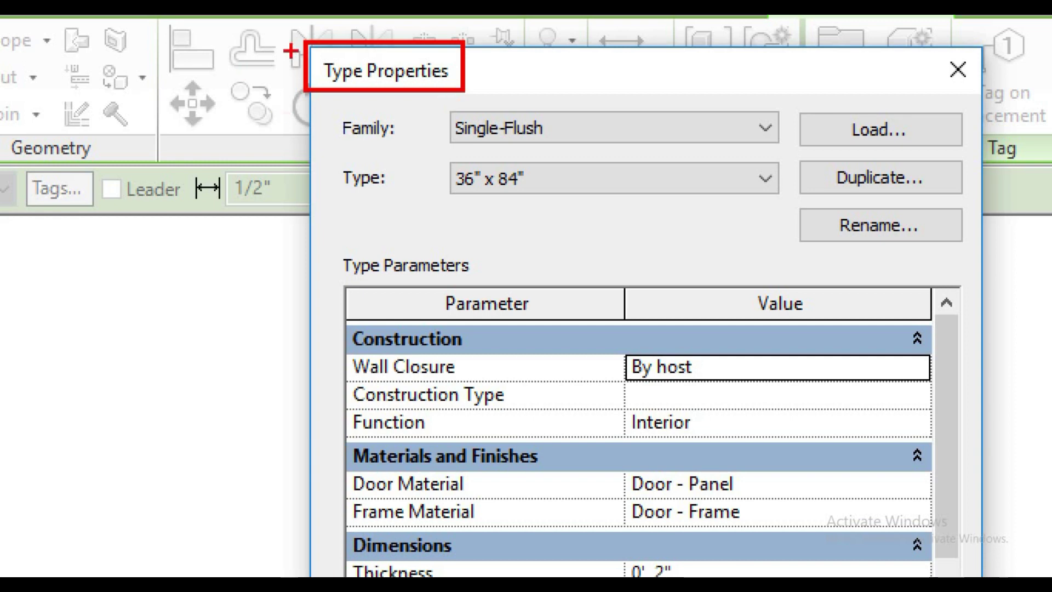
drag(312, 99, 252, 179)
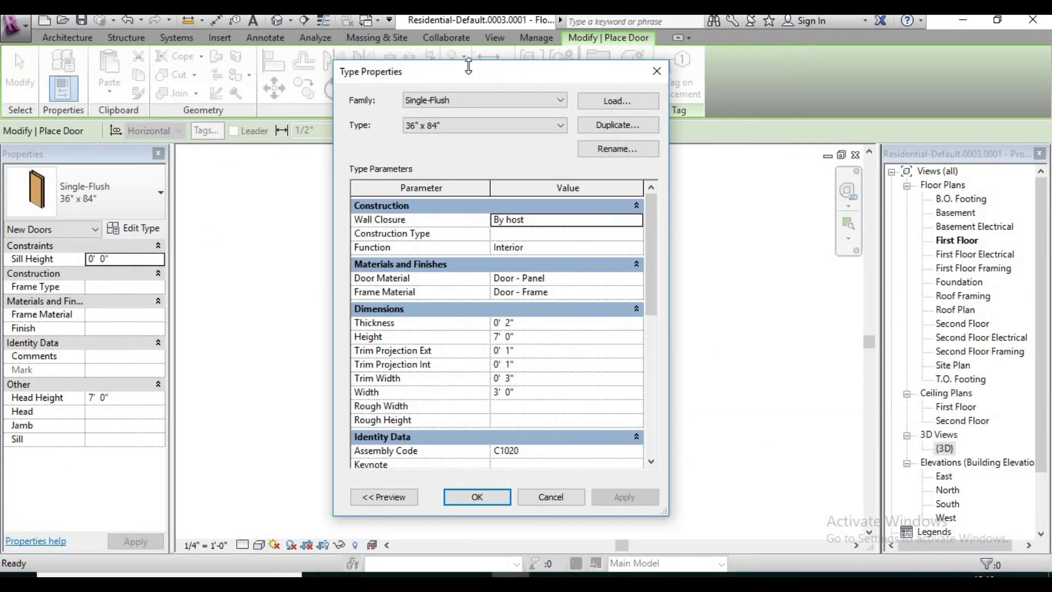
drag(486, 83, 532, 82)
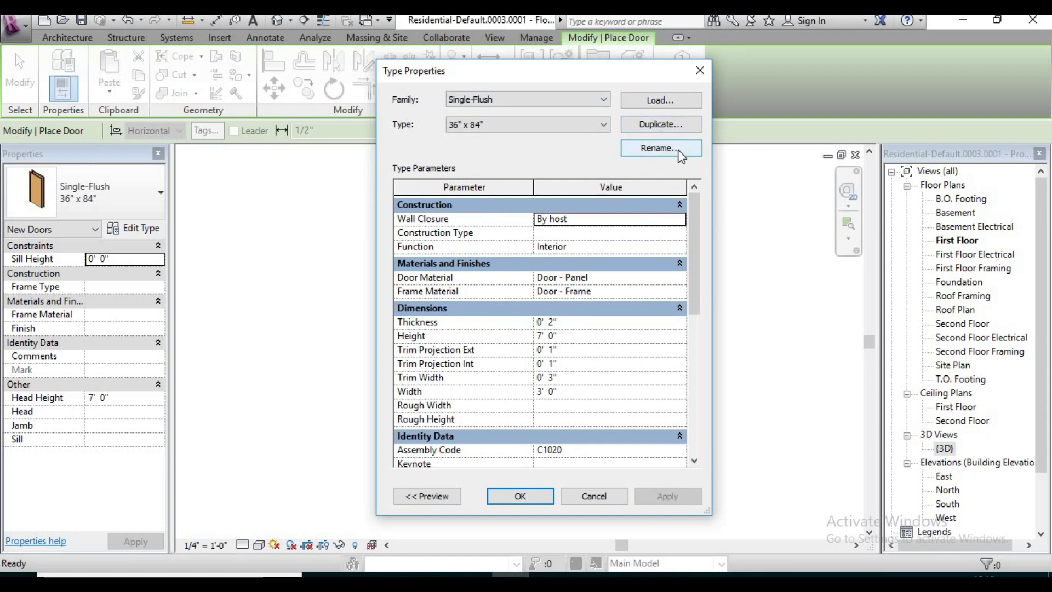
drag(694, 222, 706, 334)
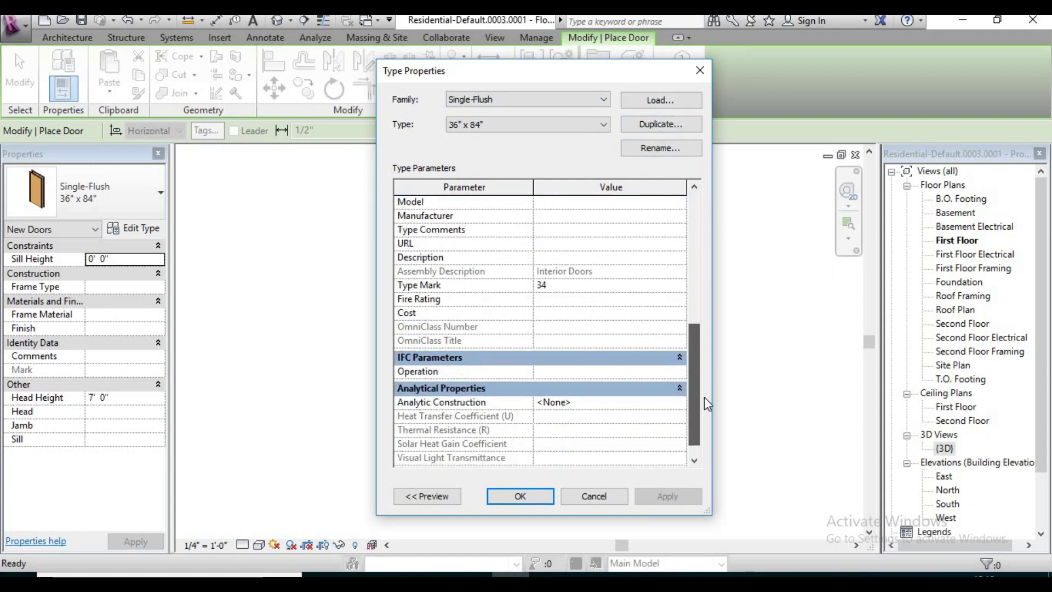
scroll(708, 208, up, 5)
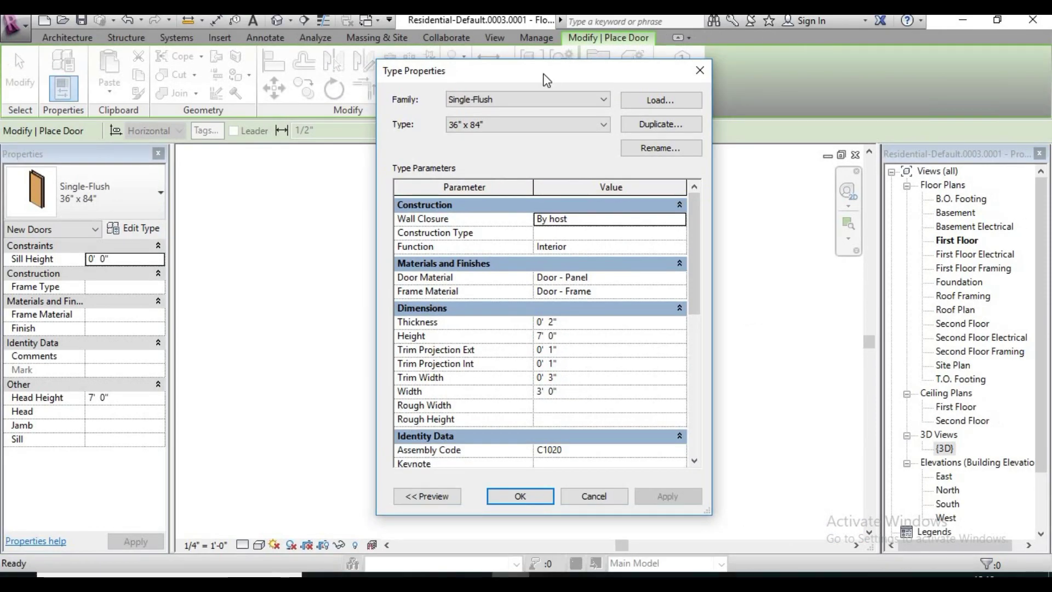
drag(521, 71, 515, 83)
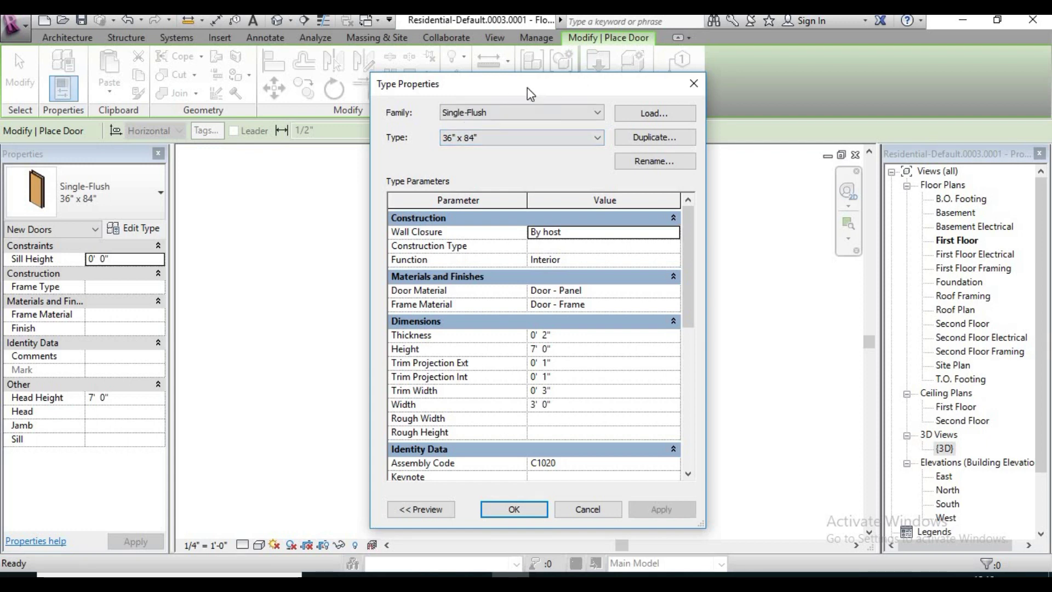
drag(528, 88, 521, 86)
Duplicate the door type as 24"X84" and select its Height value for editing.
click(649, 140)
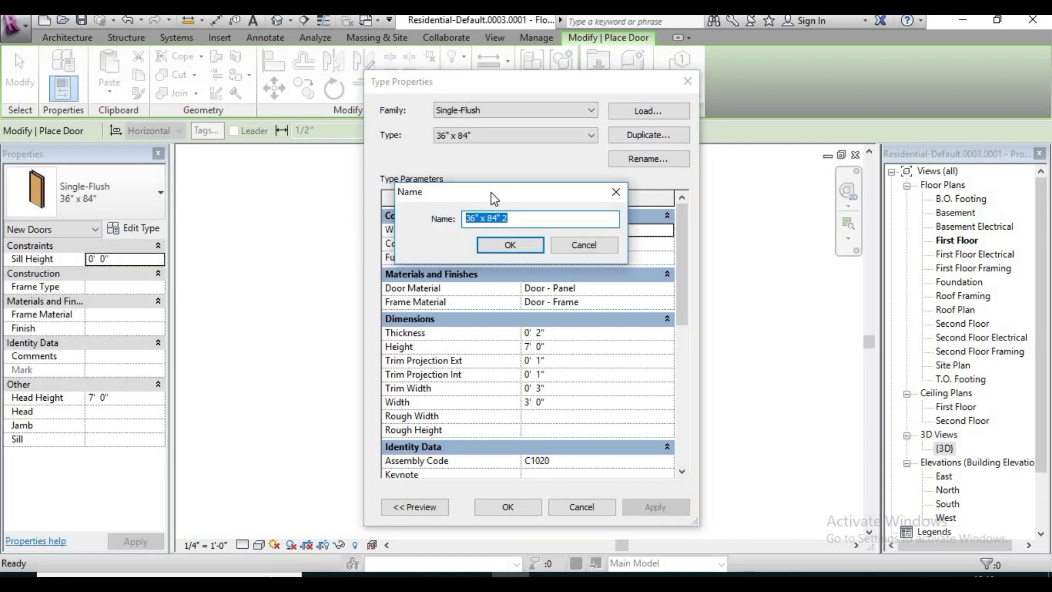
text(24)
text("X84)
click(486, 243)
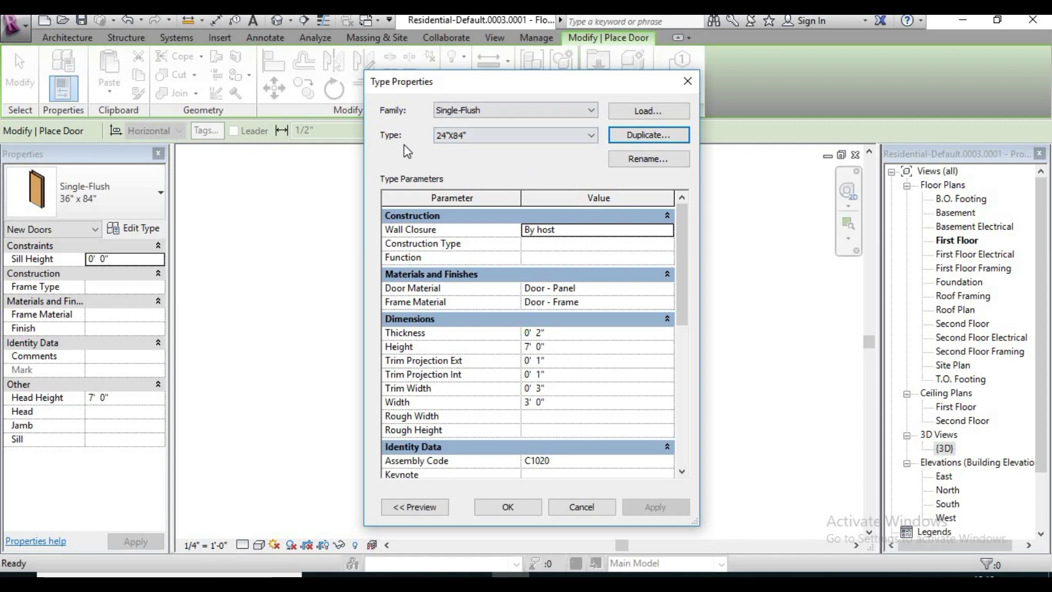
drag(499, 84, 507, 62)
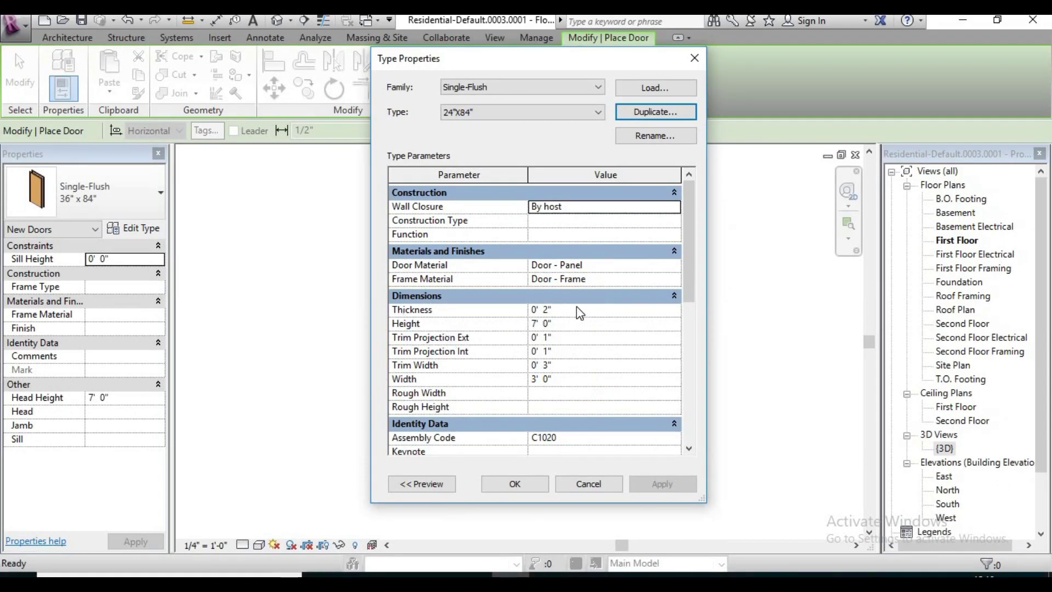
click(577, 309)
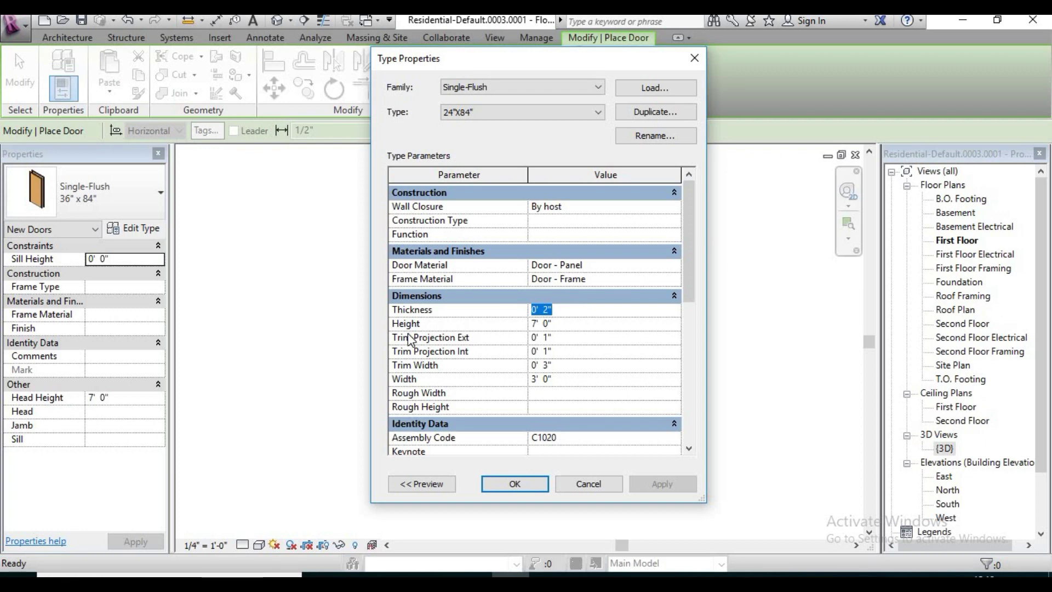
click(593, 323)
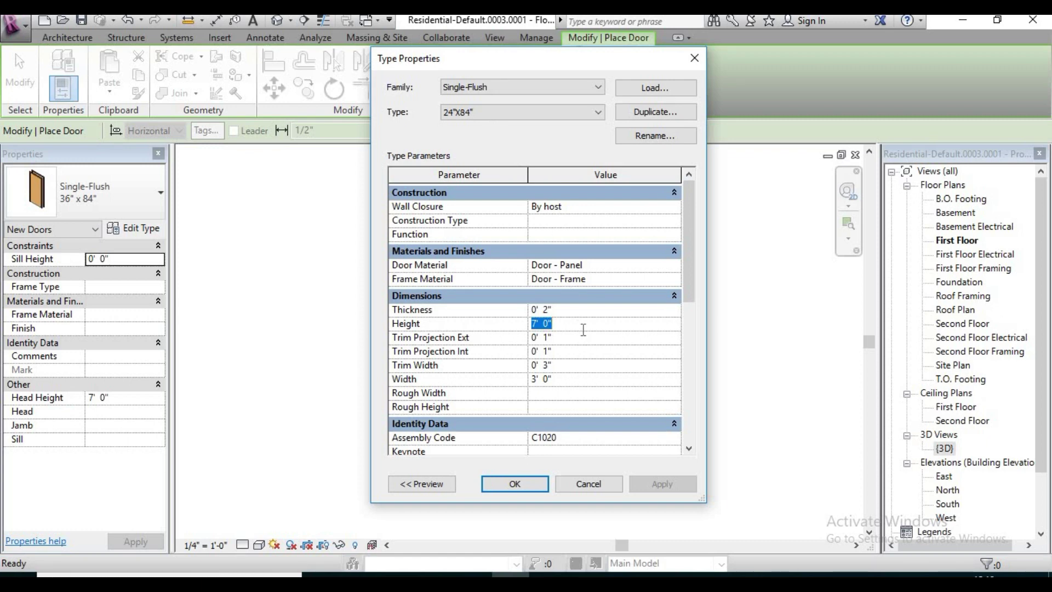
Set the new type's Height to 6' 0" and rename it 24"X72".
text(6)
click(562, 338)
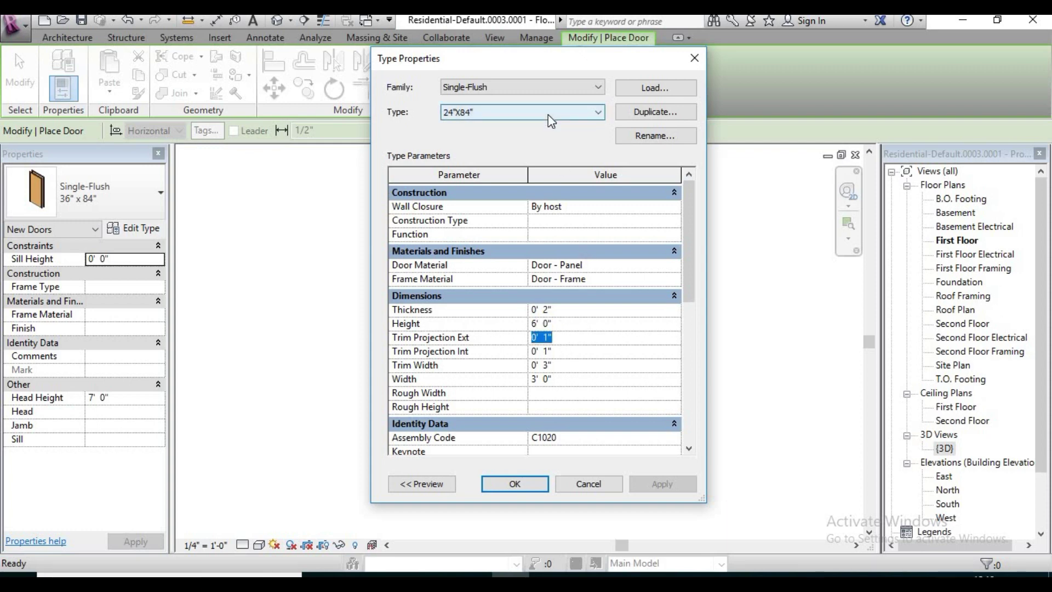
click(642, 137)
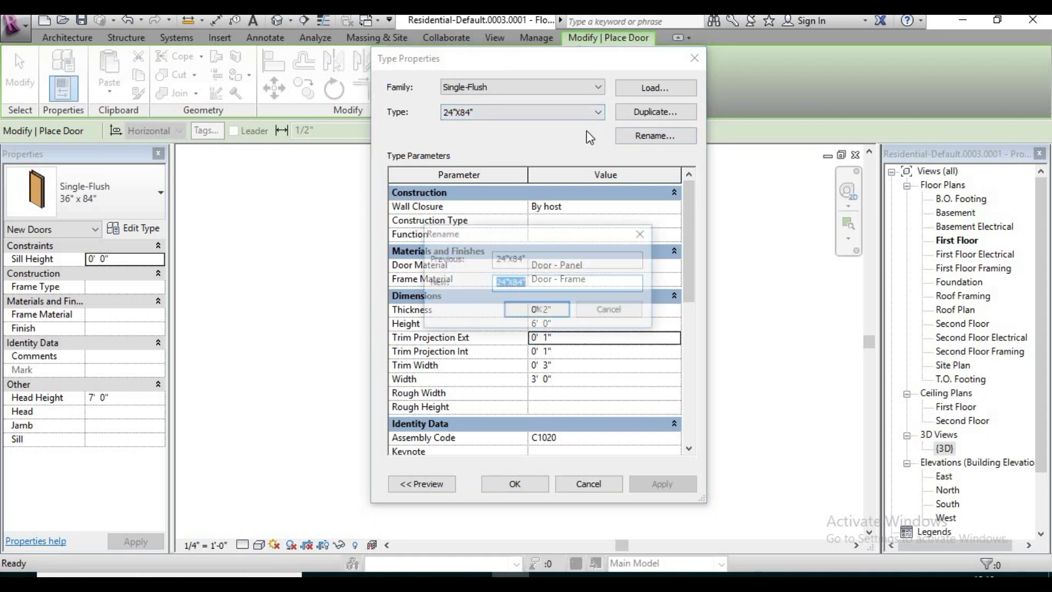
click(548, 289)
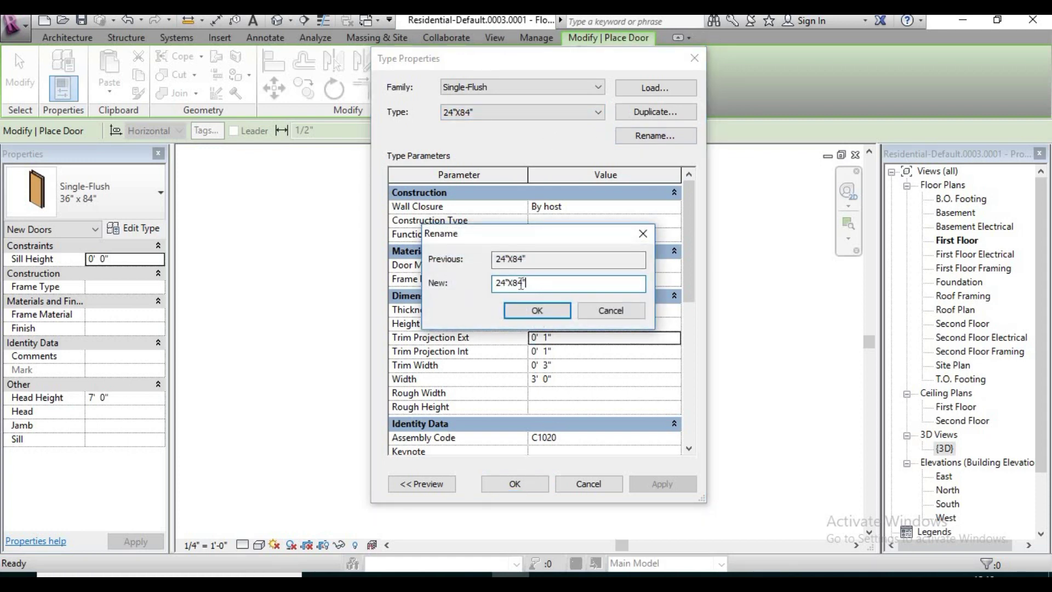
key(BackSpace)
key(BackSpace)
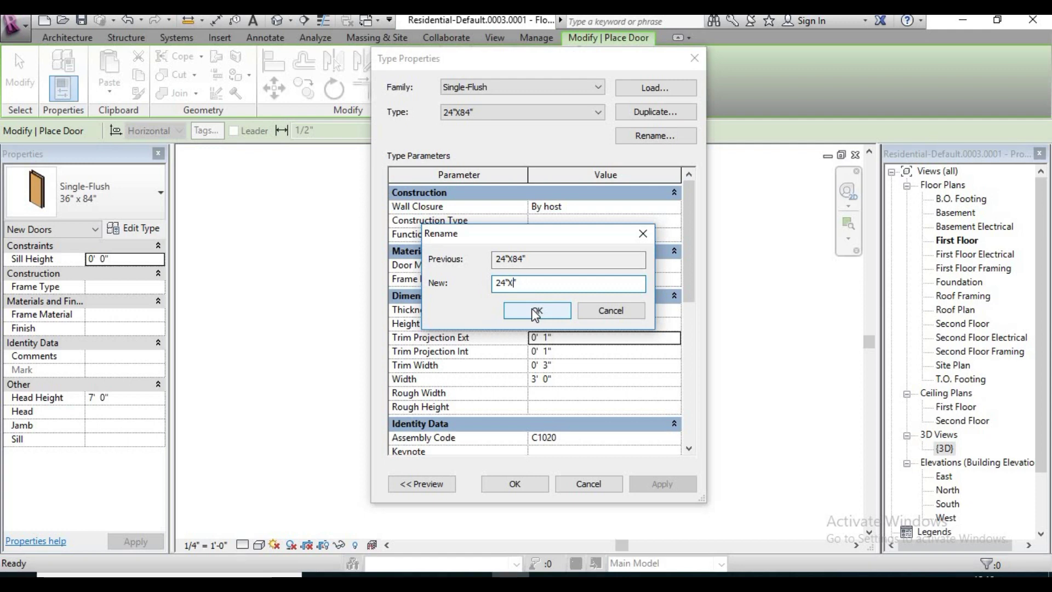
text(72)
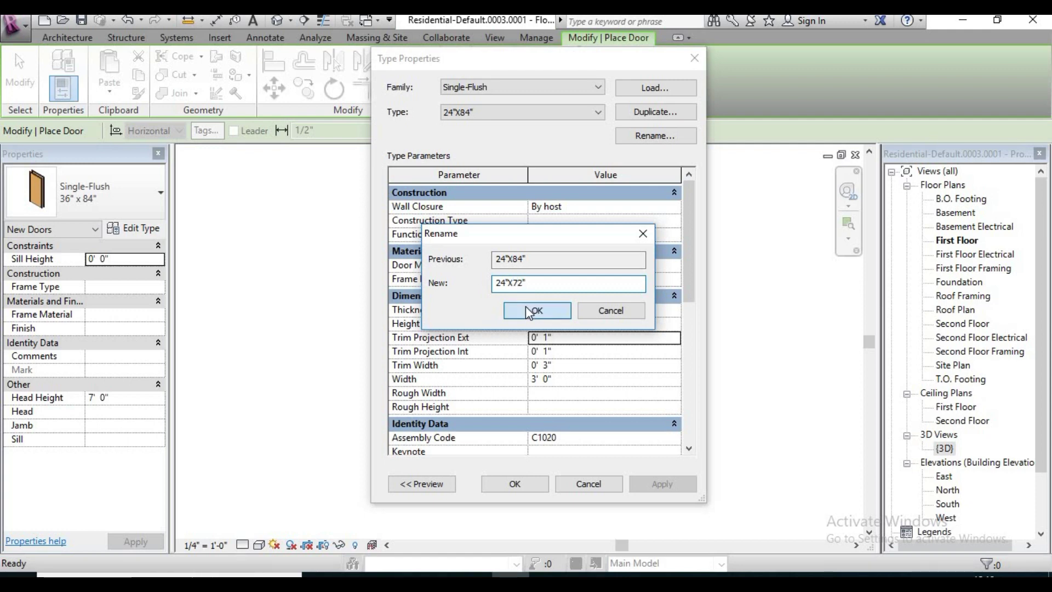
click(528, 309)
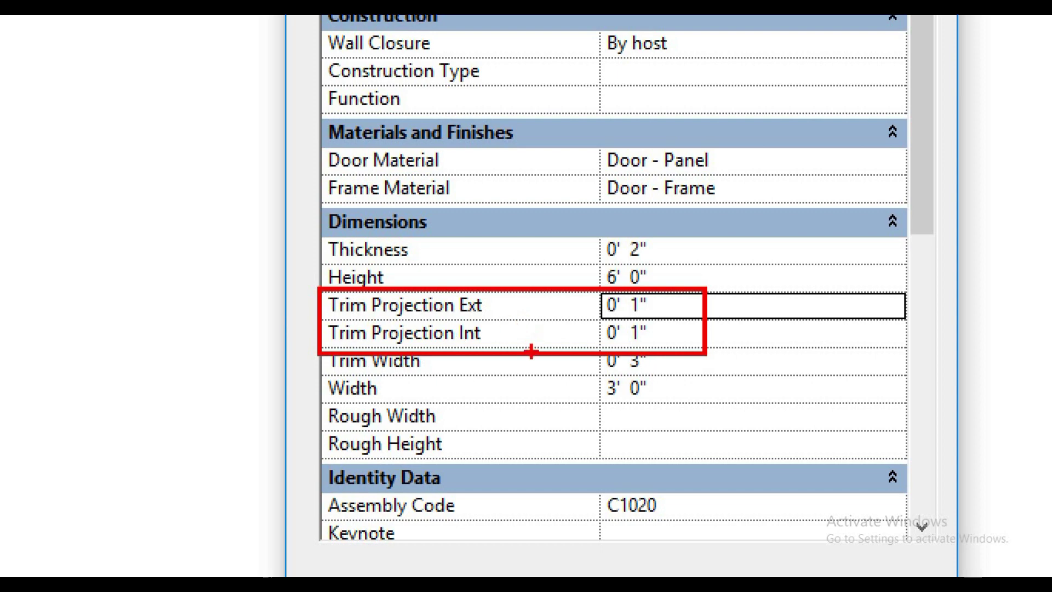
key(ctrl+z)
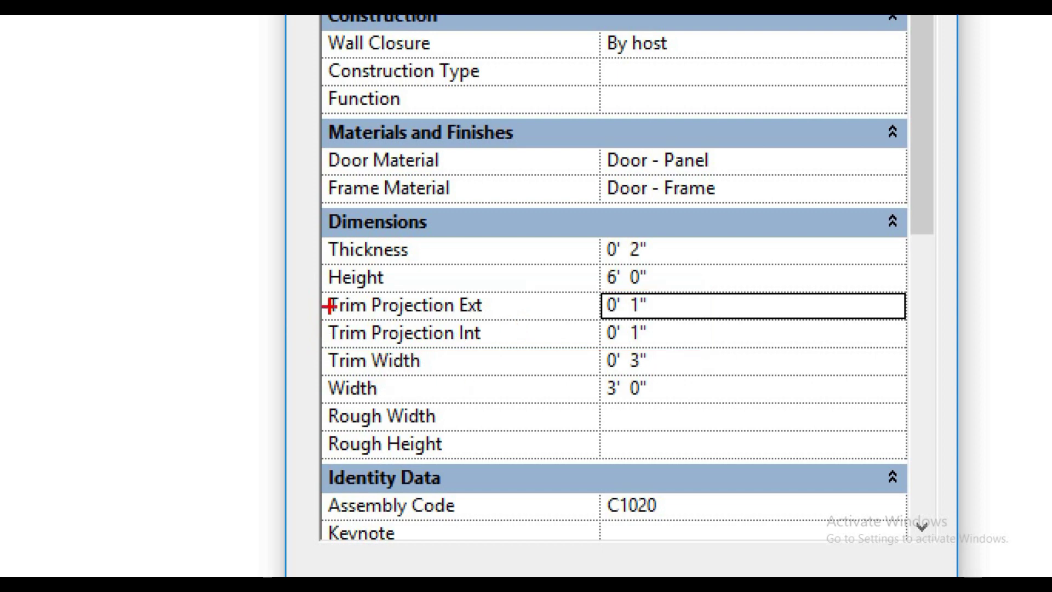
ctrl+drag(315, 284, 691, 377)
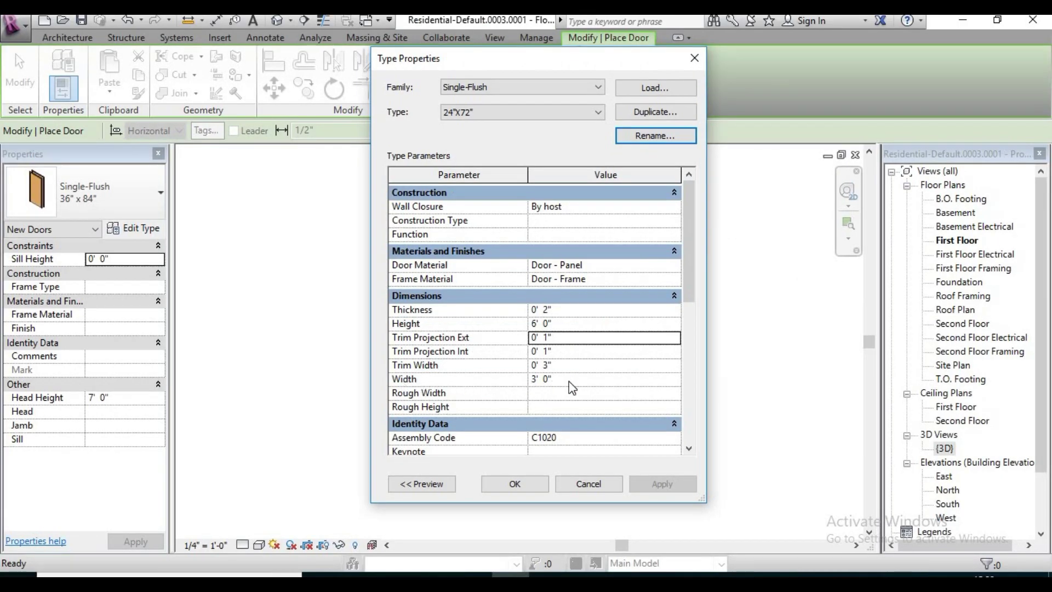
Set the 24"X72" door type's Width to 2' 0" and close Type Properties with OK.
click(570, 380)
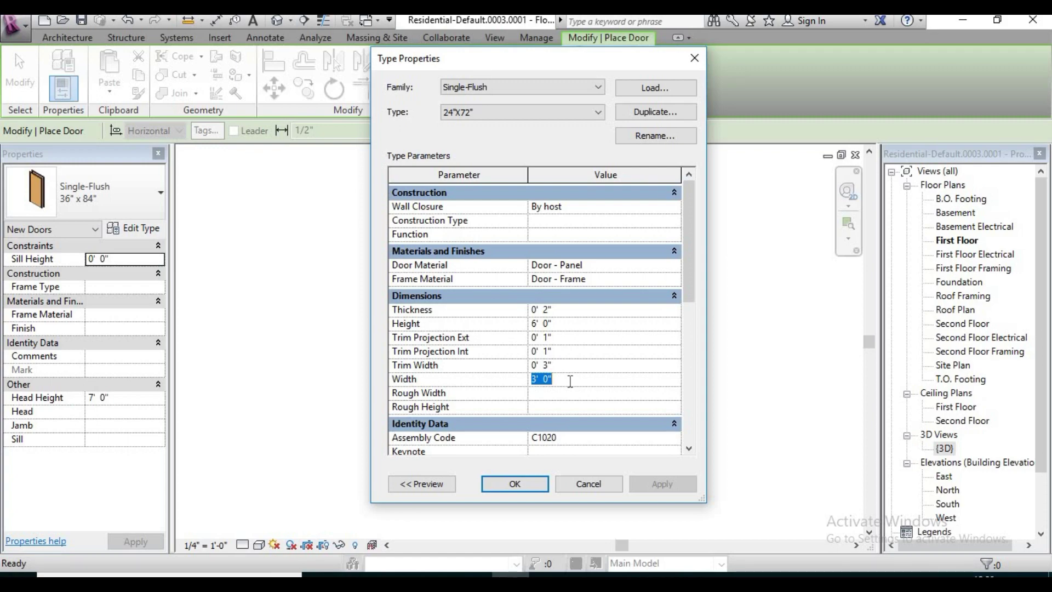
text(2' 0")
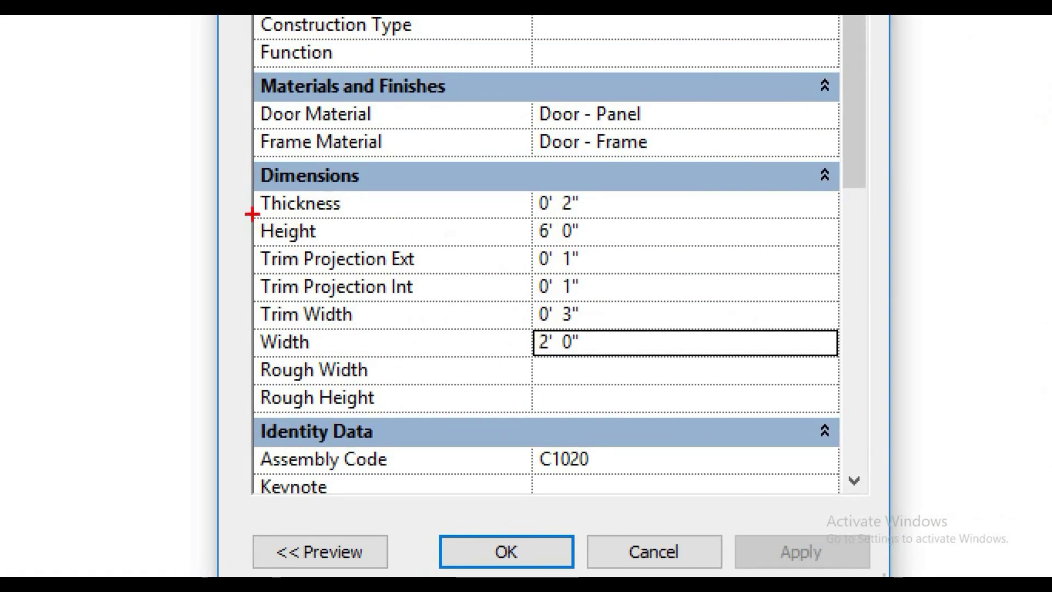
drag(252, 214, 629, 250)
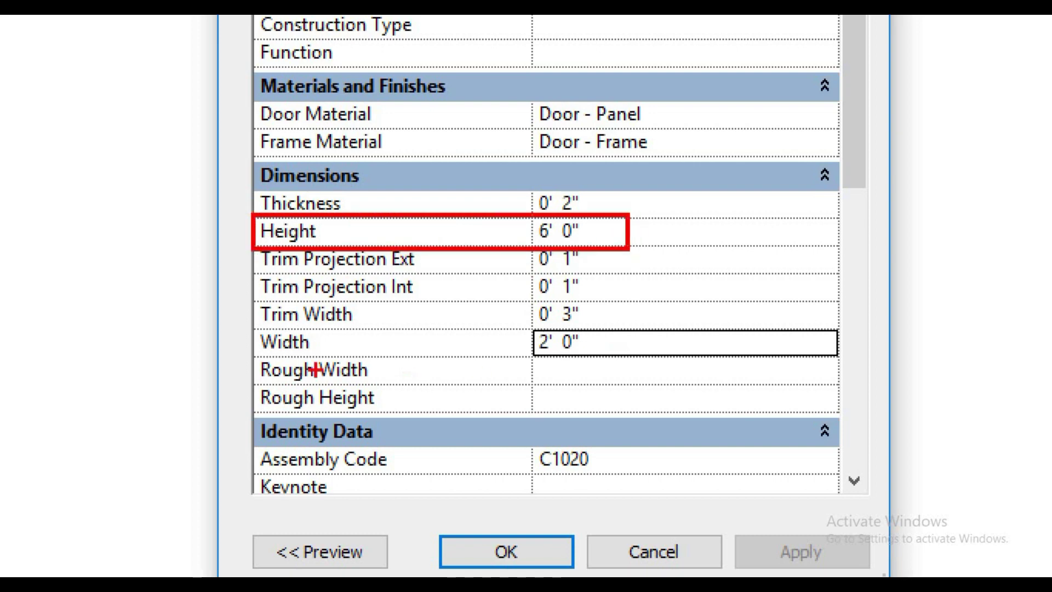
drag(229, 323, 602, 363)
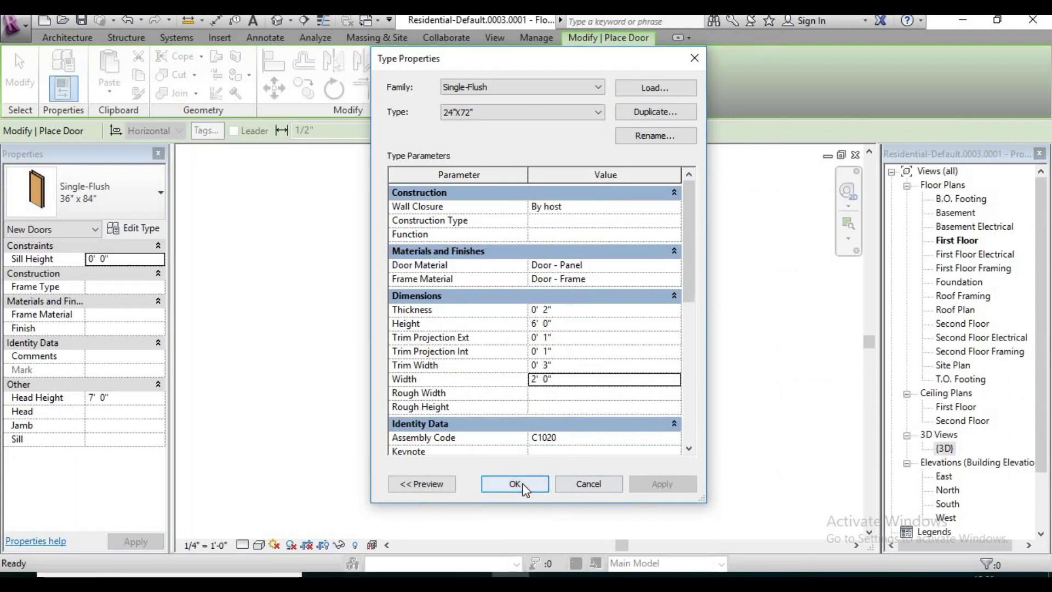
click(521, 486)
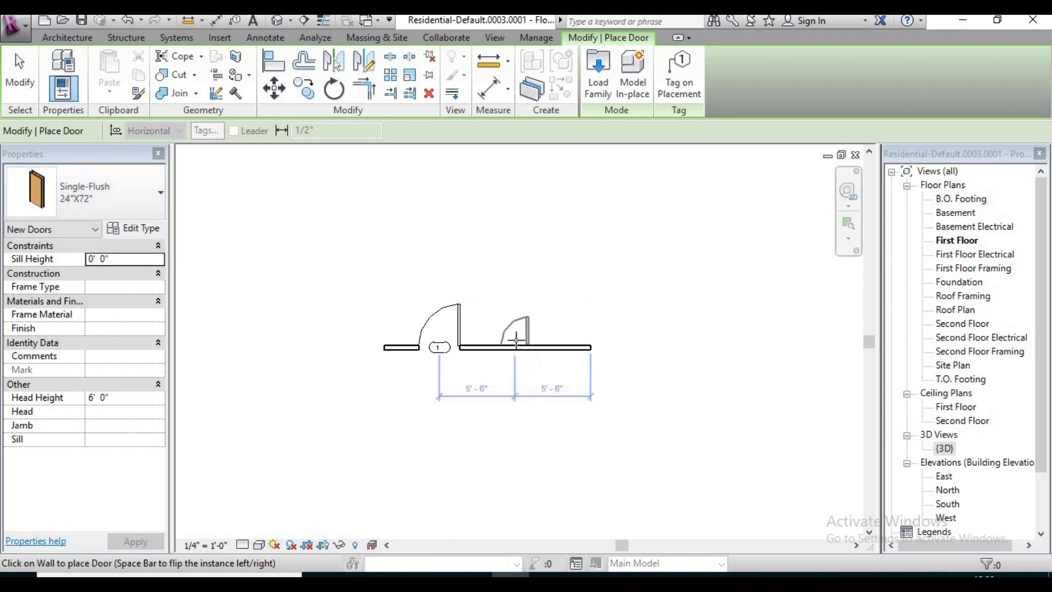
Place the 24"X72" door on the wall's right part and view both doors from Front in 3D.
scroll(515, 340, up, 1)
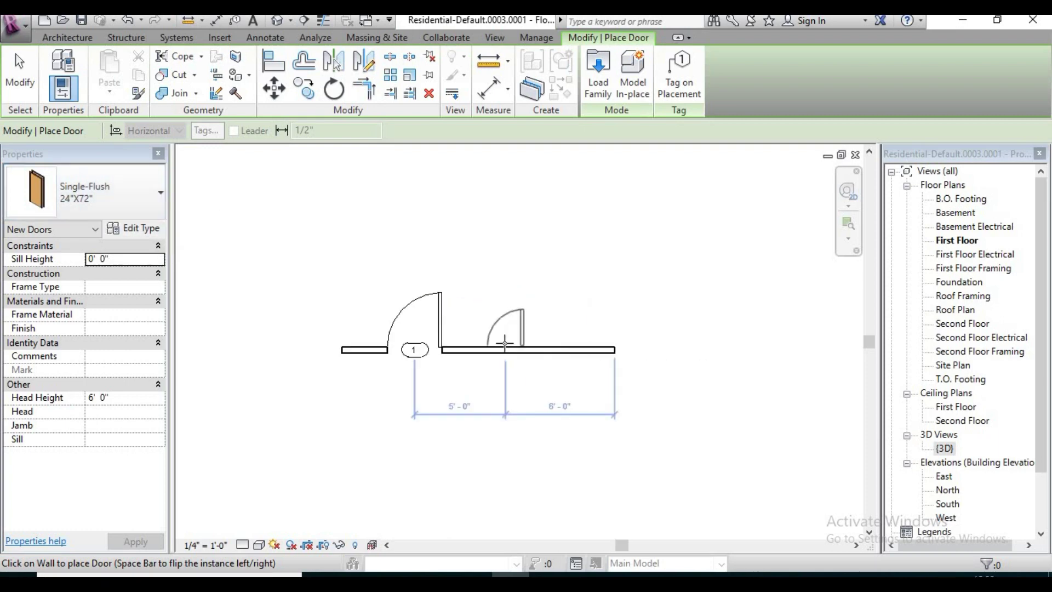
click(477, 346)
double_click(944, 448)
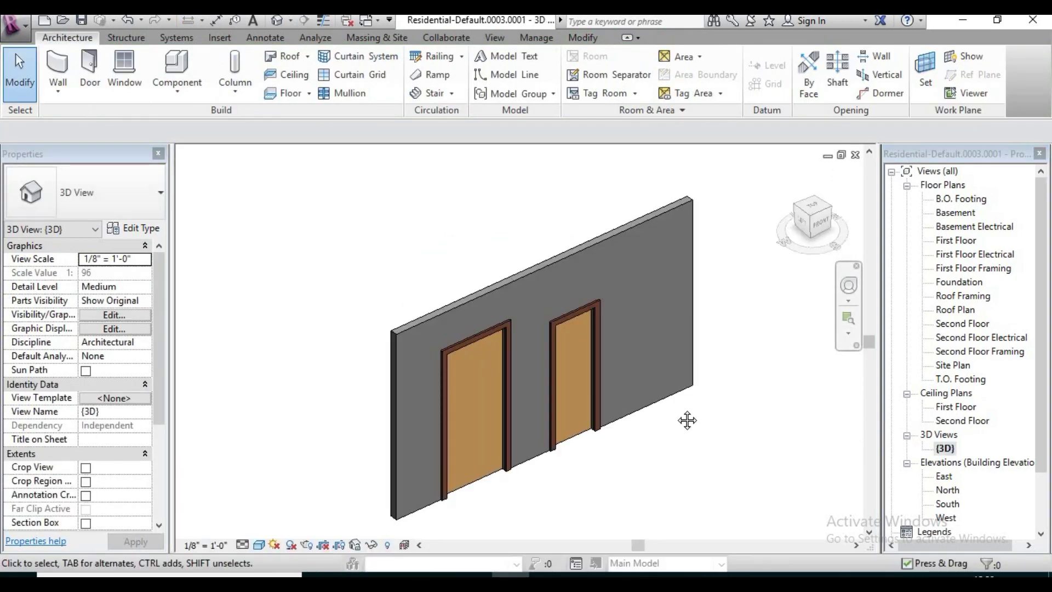
click(827, 226)
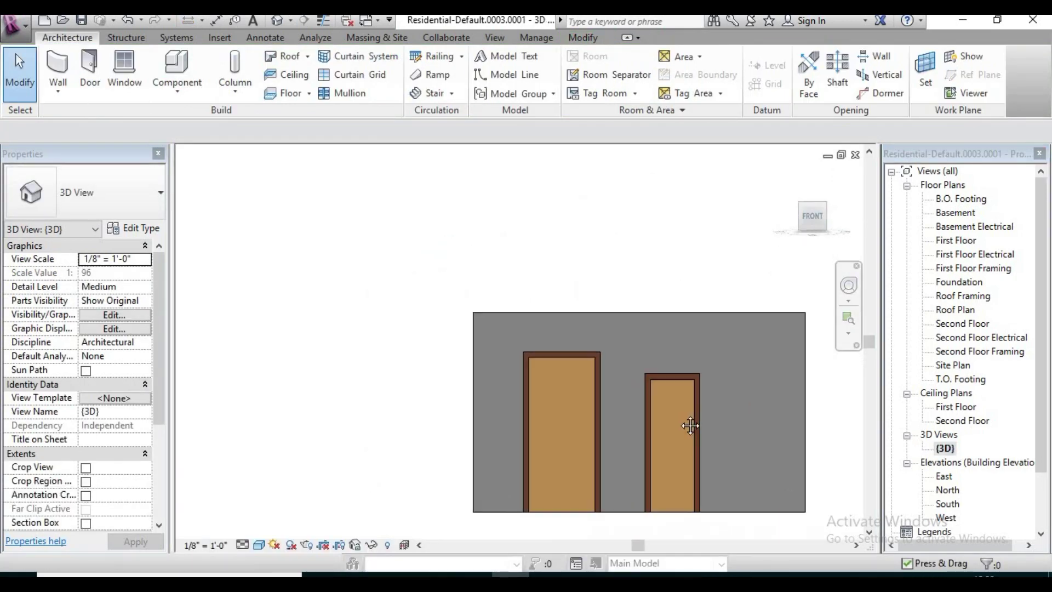
Open the South elevation and zoom in on the two doors.
double_click(950, 504)
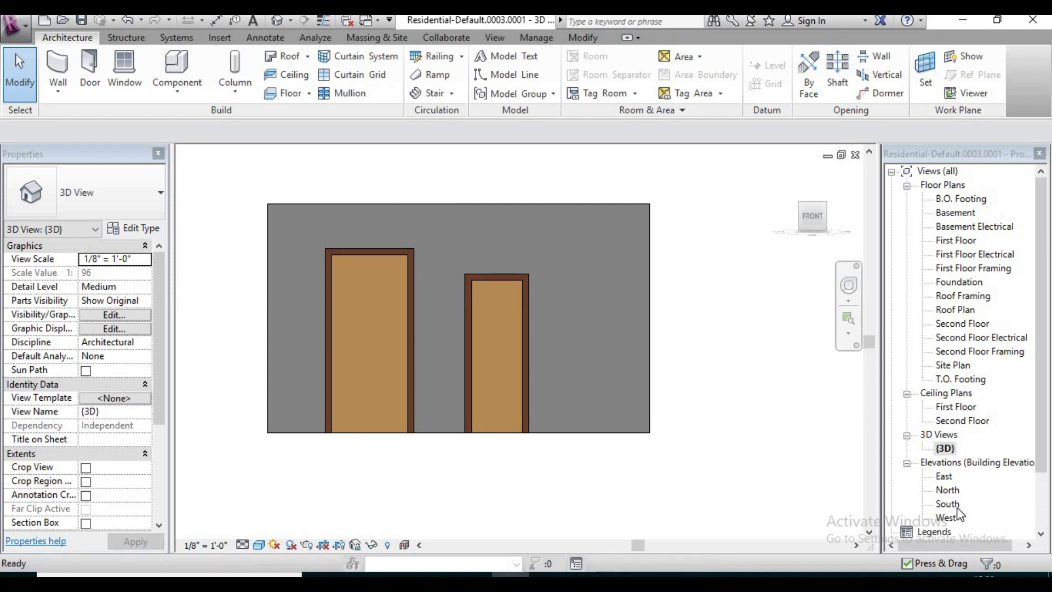
scroll(505, 370, up, 2)
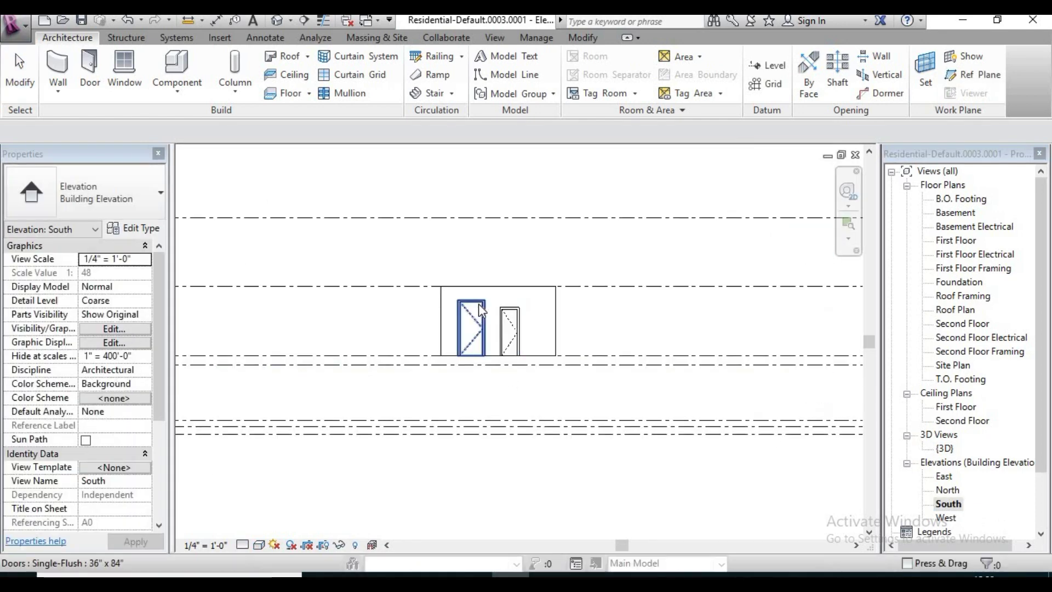
scroll(515, 329, up, 2)
scroll(484, 296, up, 1)
scroll(484, 296, up, 1)
Dimension the smaller door with aligned dimensions: 2'-0" width and 6'-0" height.
key(d)
key(i)
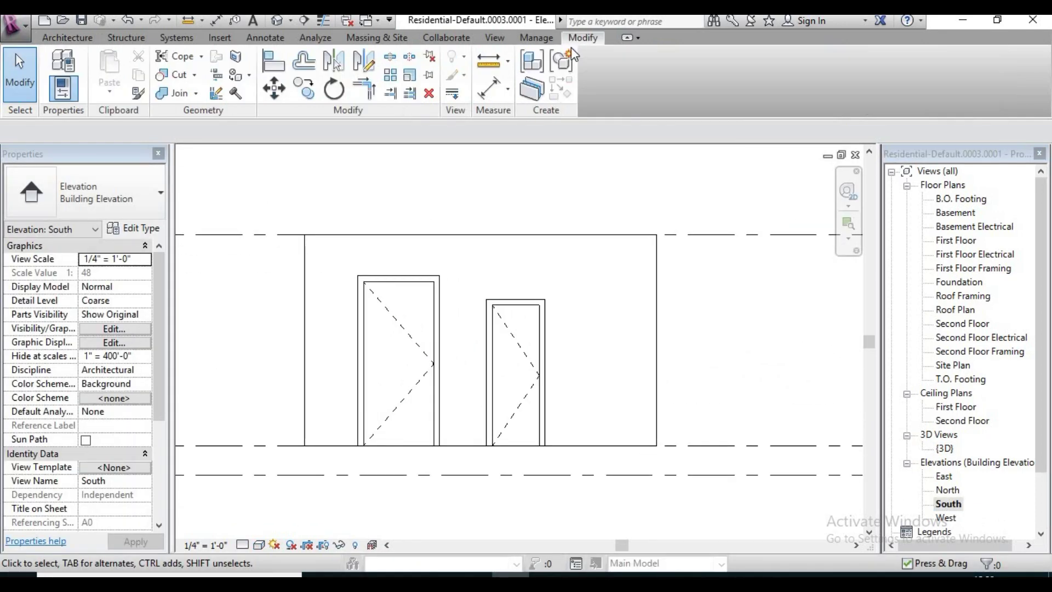
scroll(491, 312, up, 2)
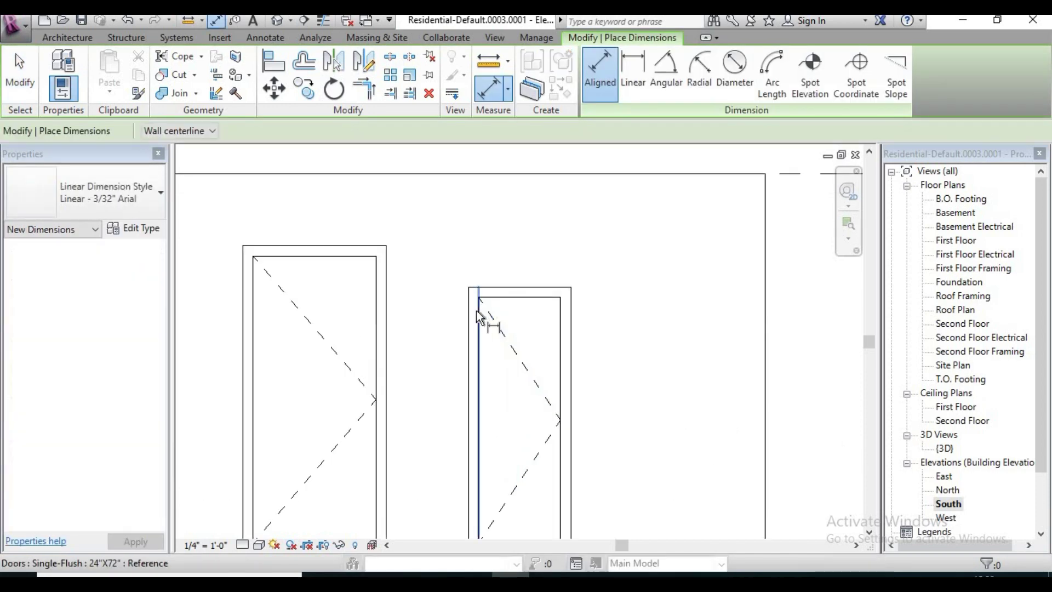
click(477, 310)
click(560, 327)
click(557, 236)
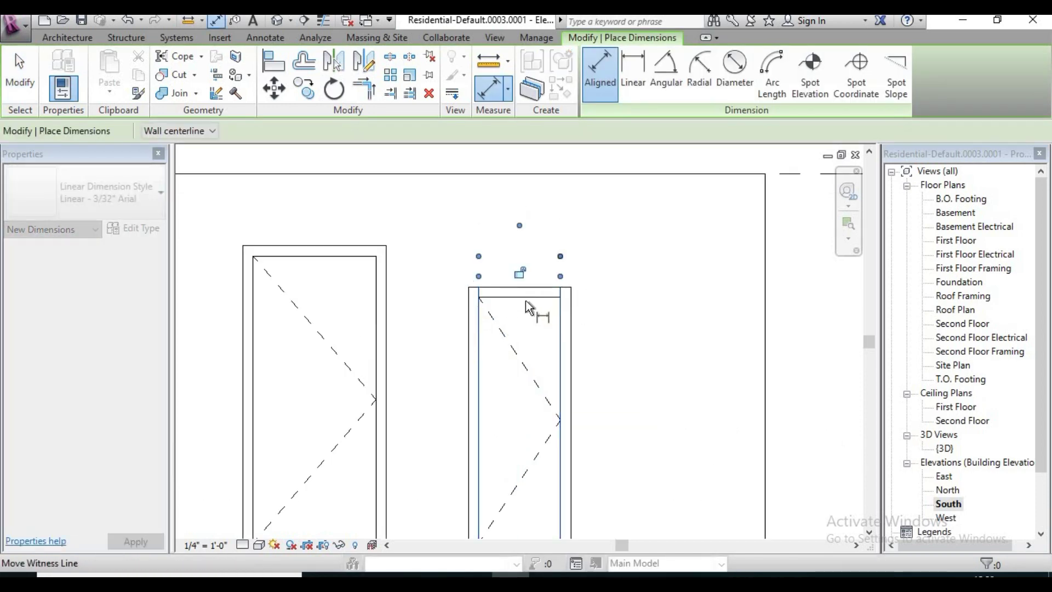
middle_drag(641, 366, 669, 292)
click(610, 458)
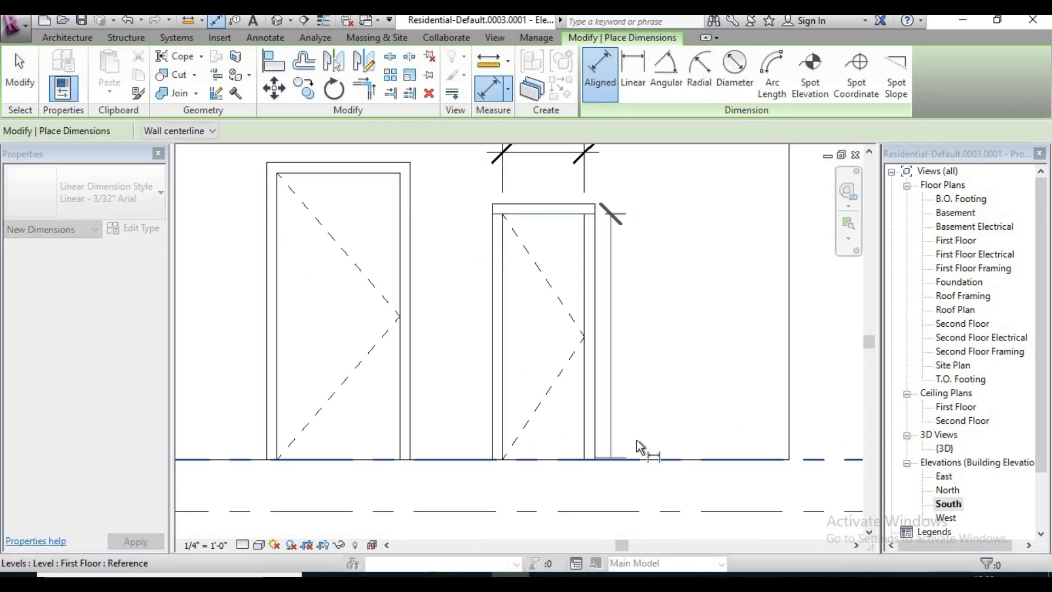
click(660, 435)
Dimension the larger door: 3'-0" width and 7'-0" height to the First Floor level.
middle_drag(597, 456, 687, 464)
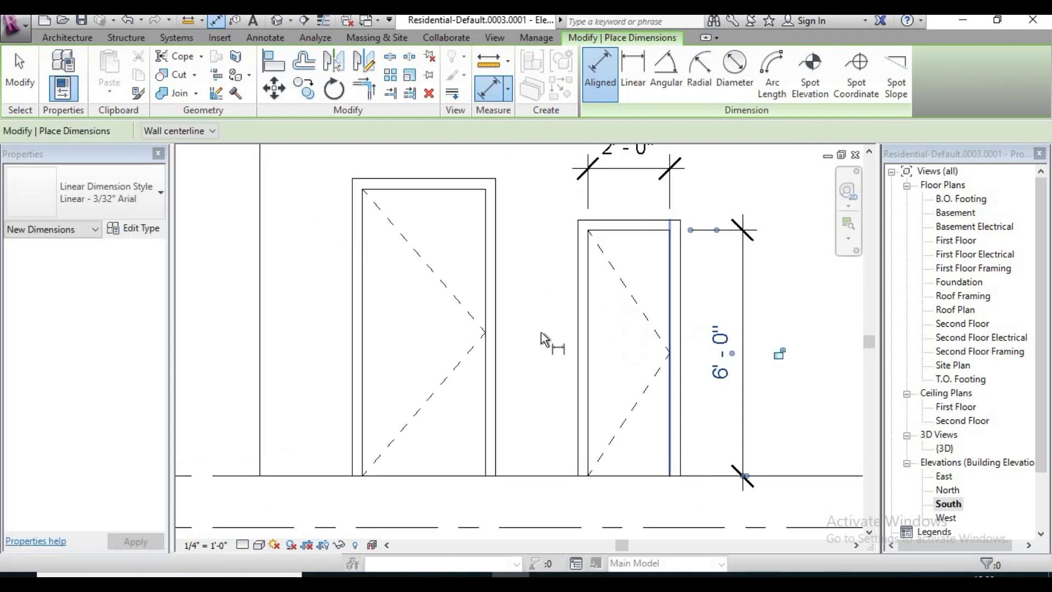
middle_drag(558, 327, 644, 351)
middle_drag(568, 254, 631, 298)
click(636, 301)
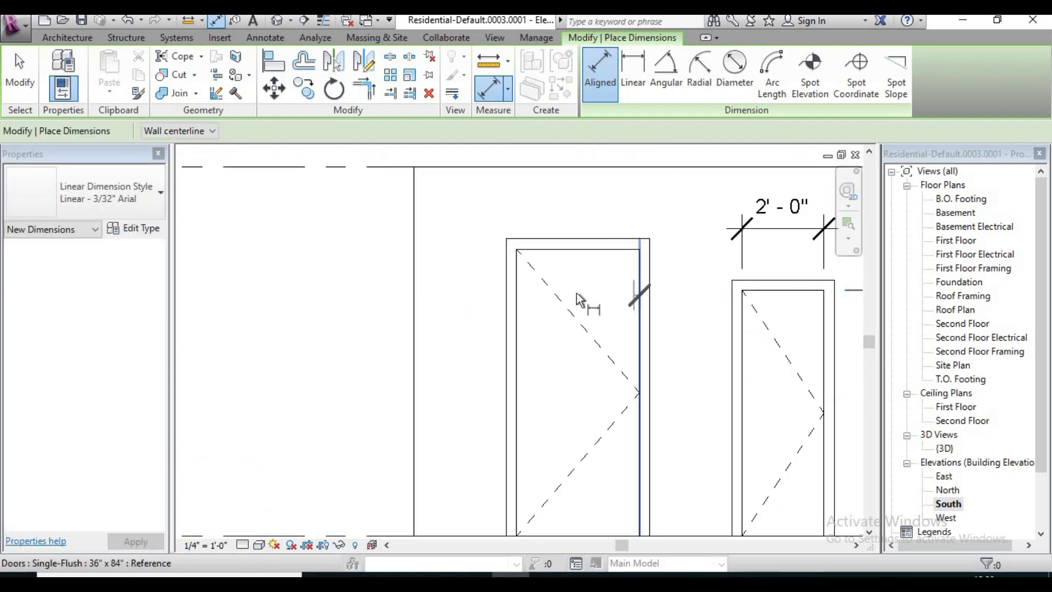
click(516, 273)
click(531, 175)
click(531, 251)
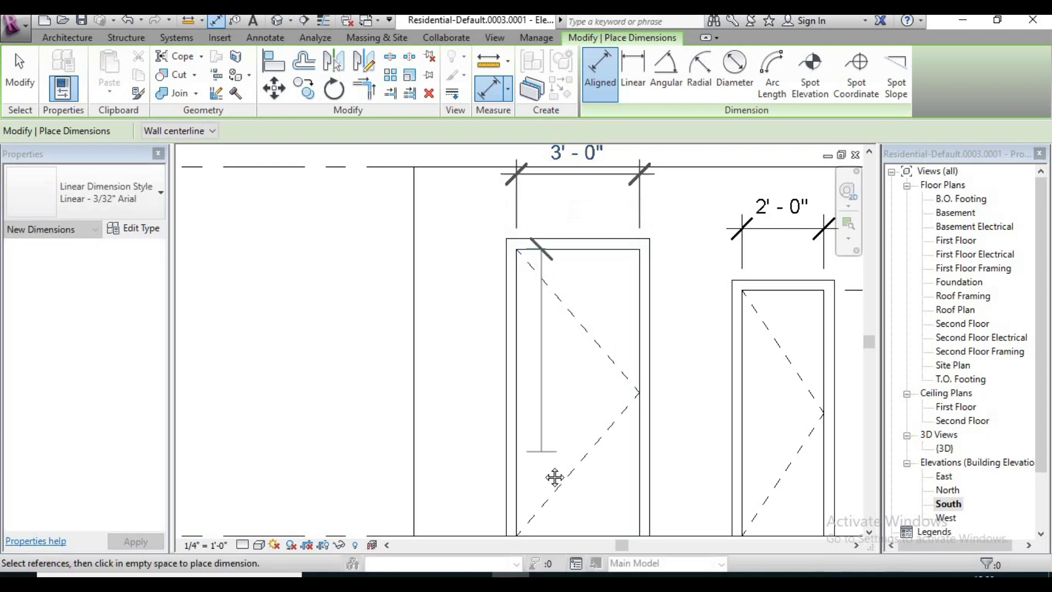
middle_drag(539, 530, 537, 485)
click(537, 485)
click(537, 471)
click(435, 446)
scroll(542, 425, down, 3)
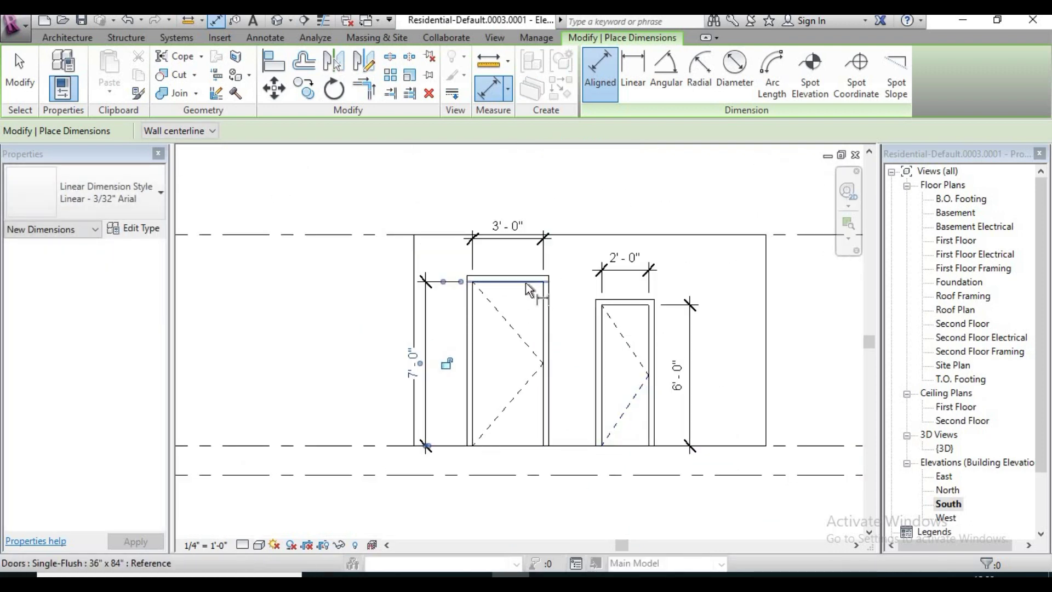
click(855, 155)
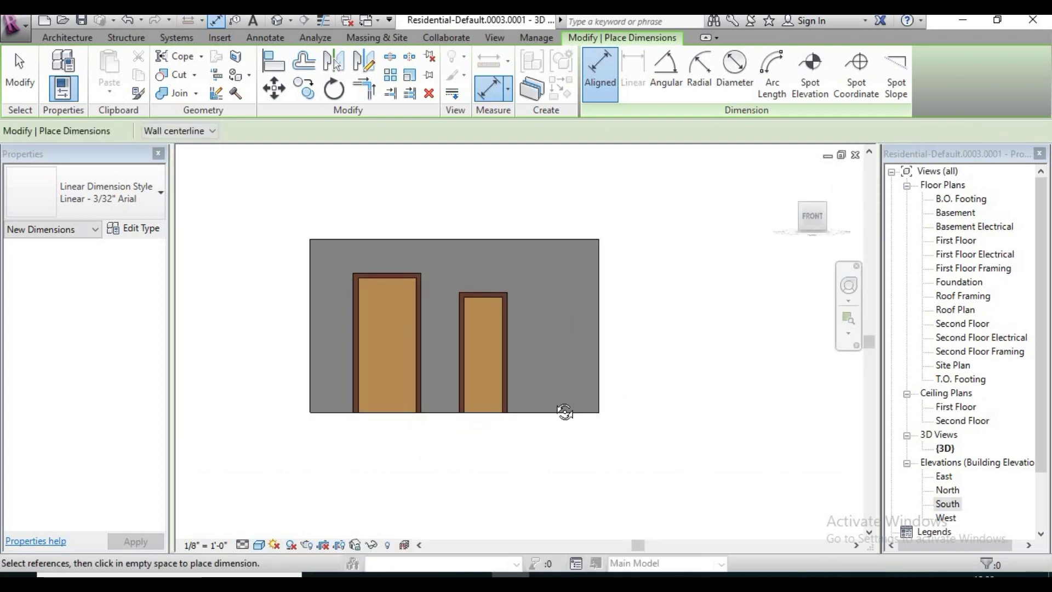
Cancel dimensioning in 3D, select the smaller 24"X72" door and open its type properties.
mouse_move(630, 411)
shift+middle_down()
mouse_move(583, 362)
mouse_move(547, 390)
shift+middle_up()
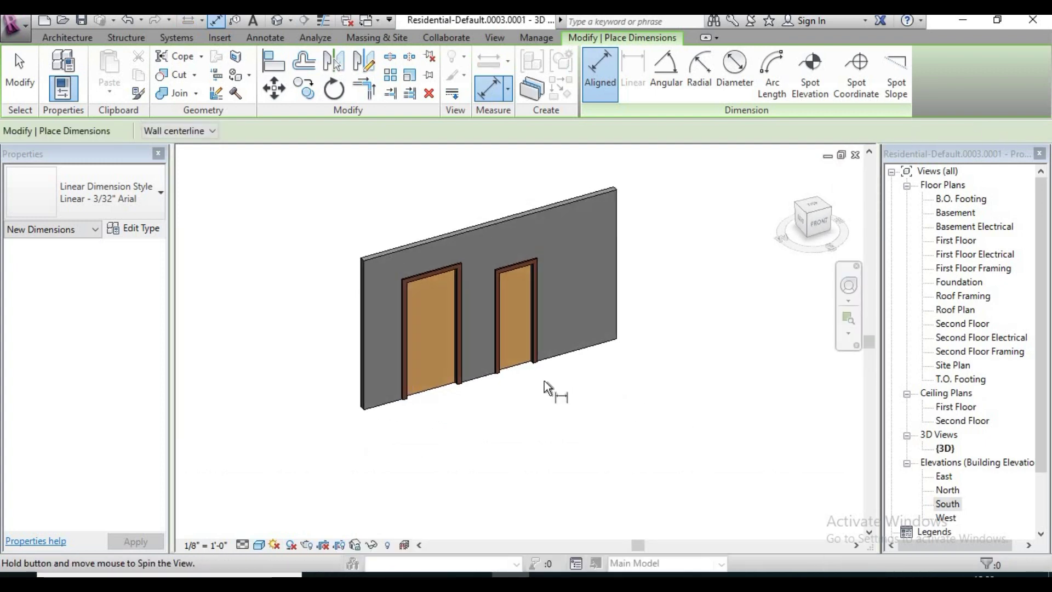
right_click(681, 376)
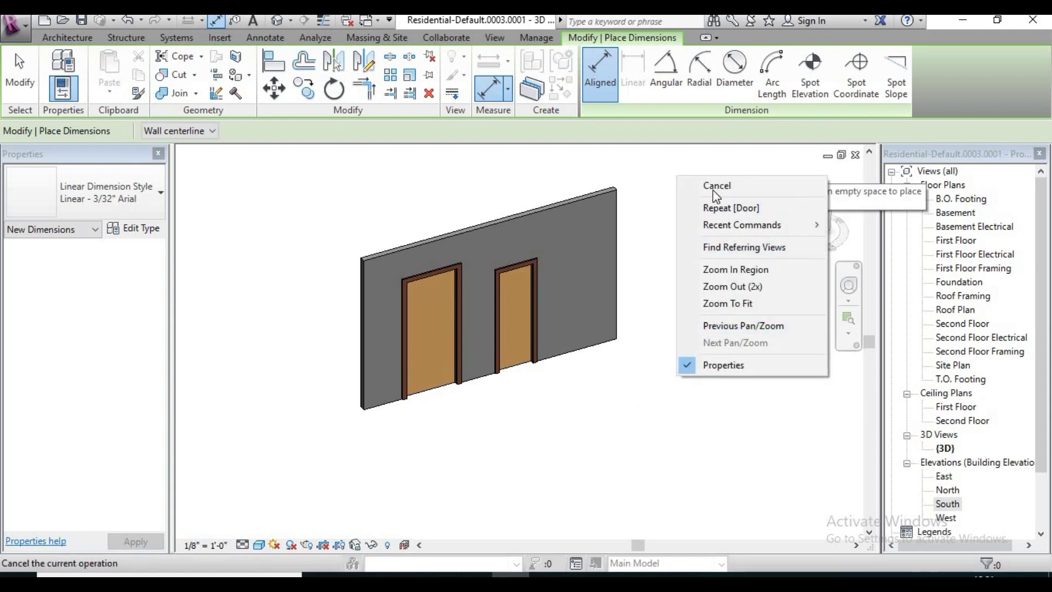
click(712, 190)
middle_drag(554, 432, 553, 445)
scroll(520, 324, up, 2)
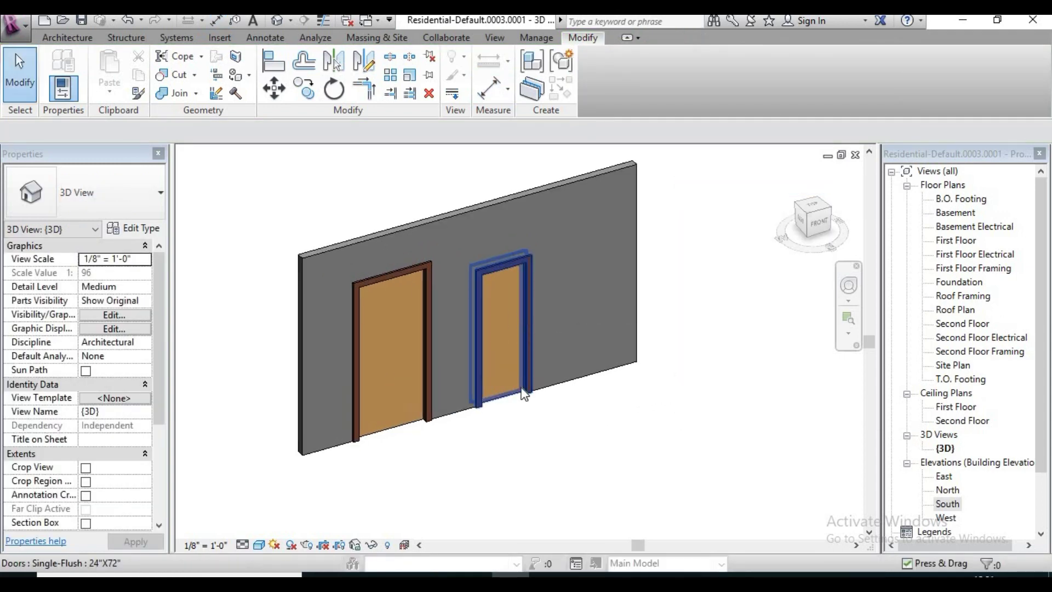
click(496, 328)
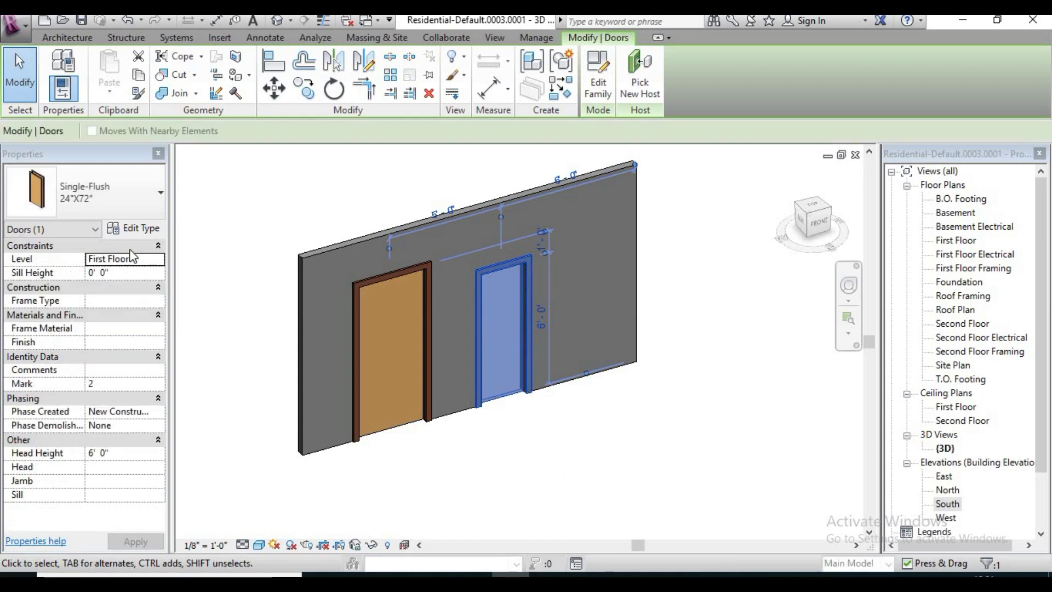
click(135, 228)
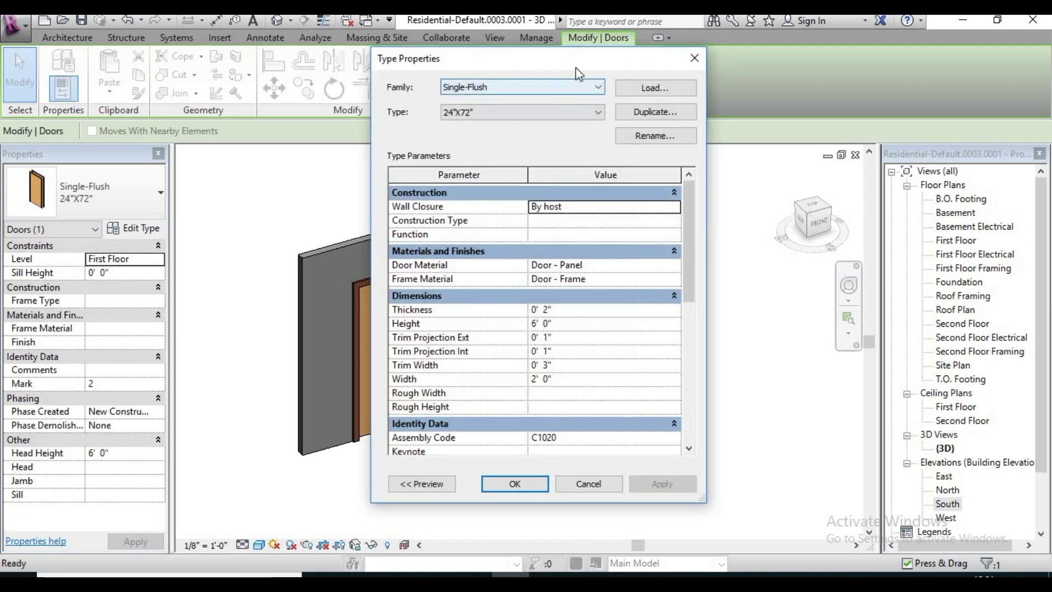
Set Trim Projection Ext 6", Trim Projection Int 6", Trim Width 8", apply and deselect the door.
mouse_move(438, 56)
mouse_down()
mouse_move(645, 12)
mouse_move(657, 23)
mouse_up()
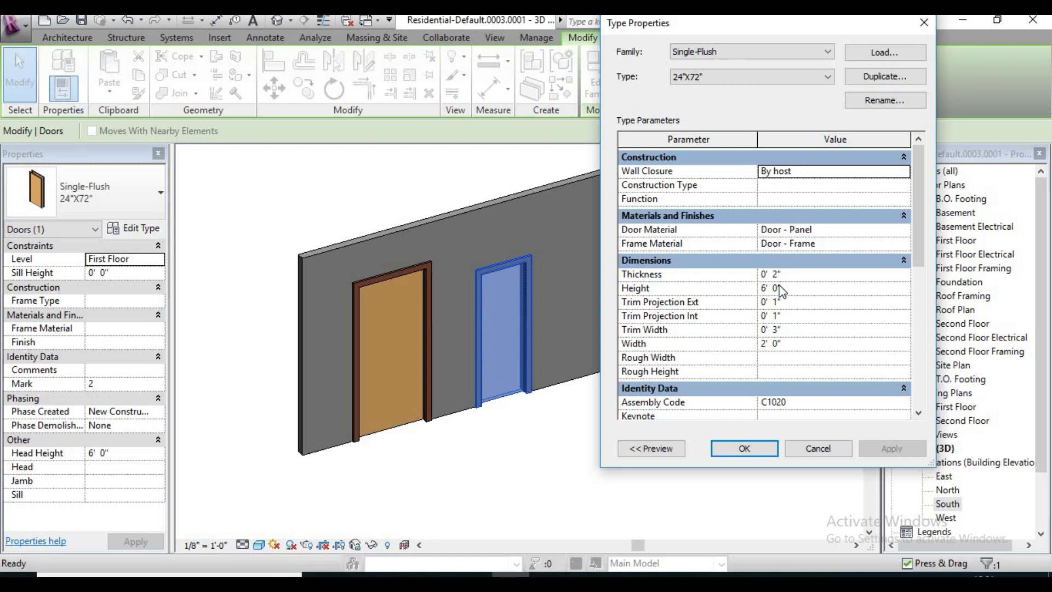
click(794, 304)
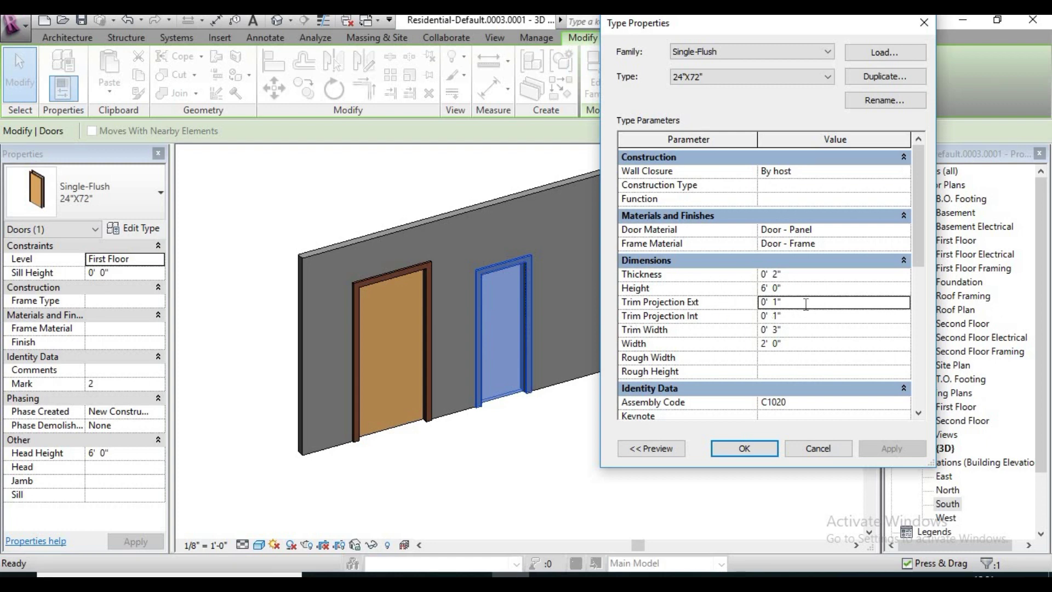
text(6)
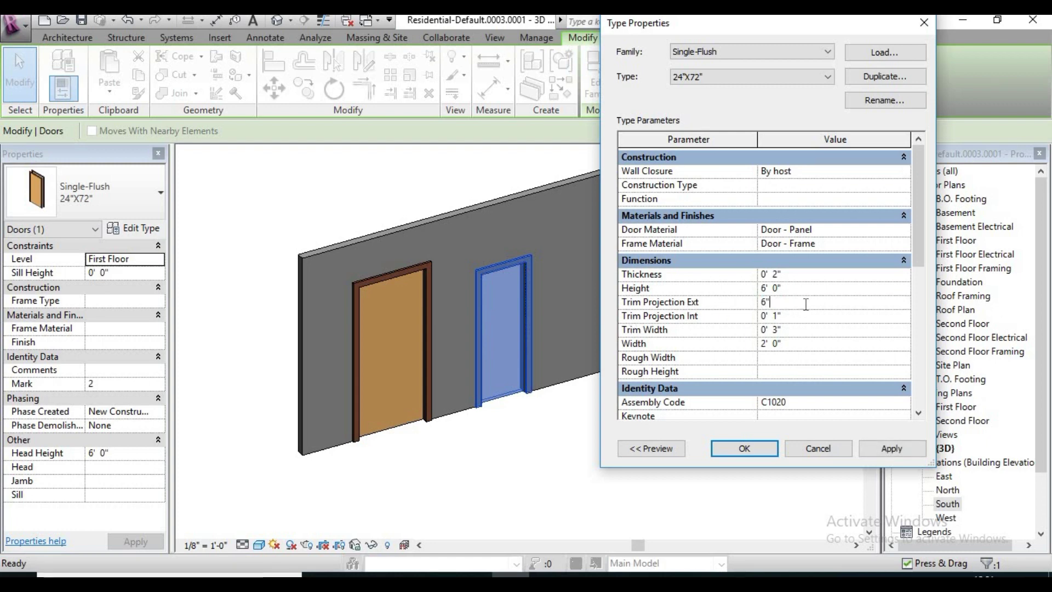
key(Return)
click(809, 317)
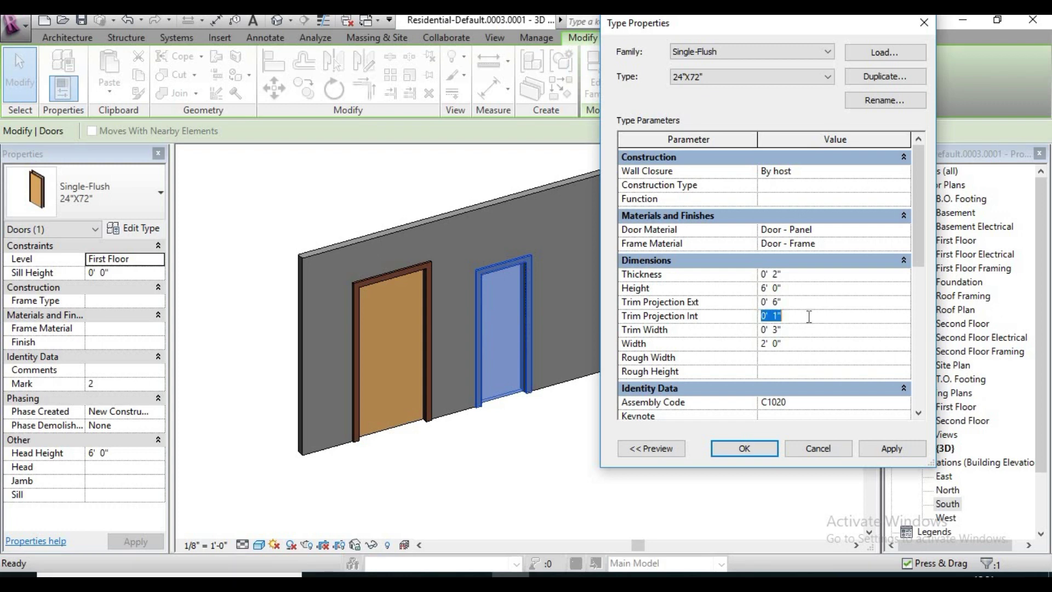
text(6)
key(Return)
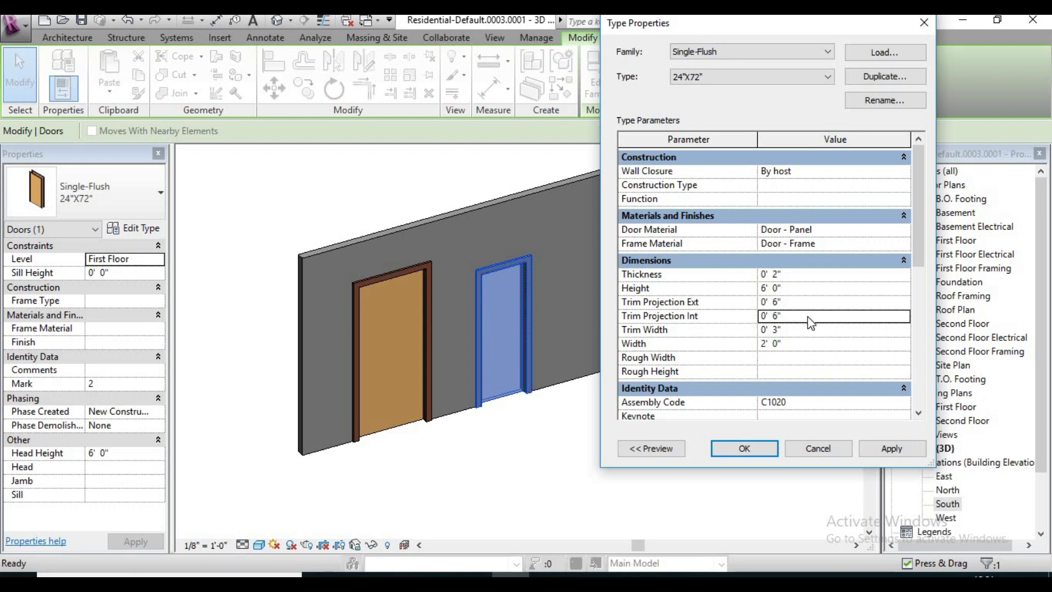
click(817, 329)
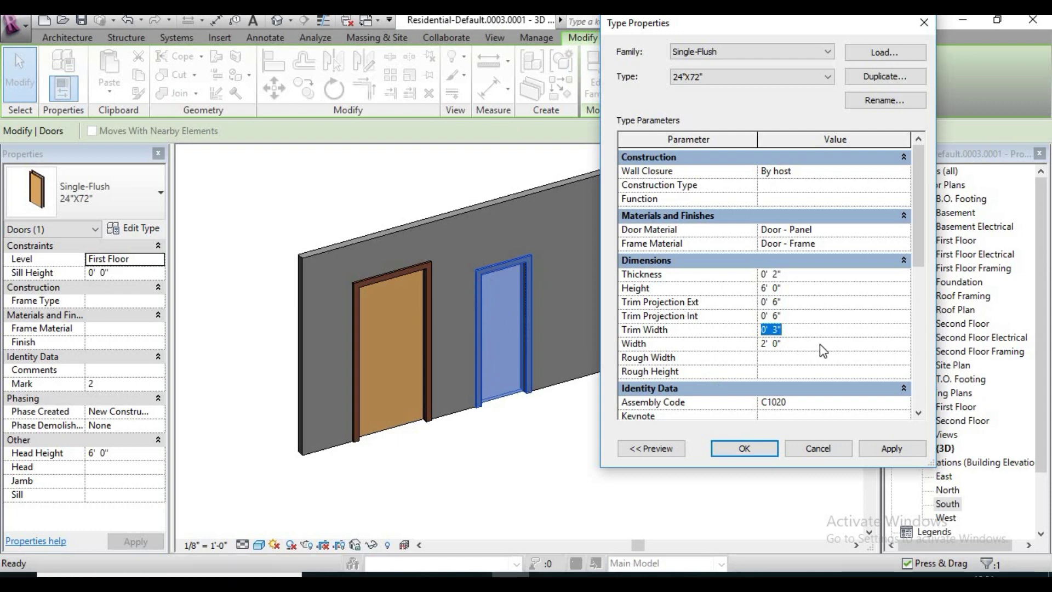
text(8)
key(Return)
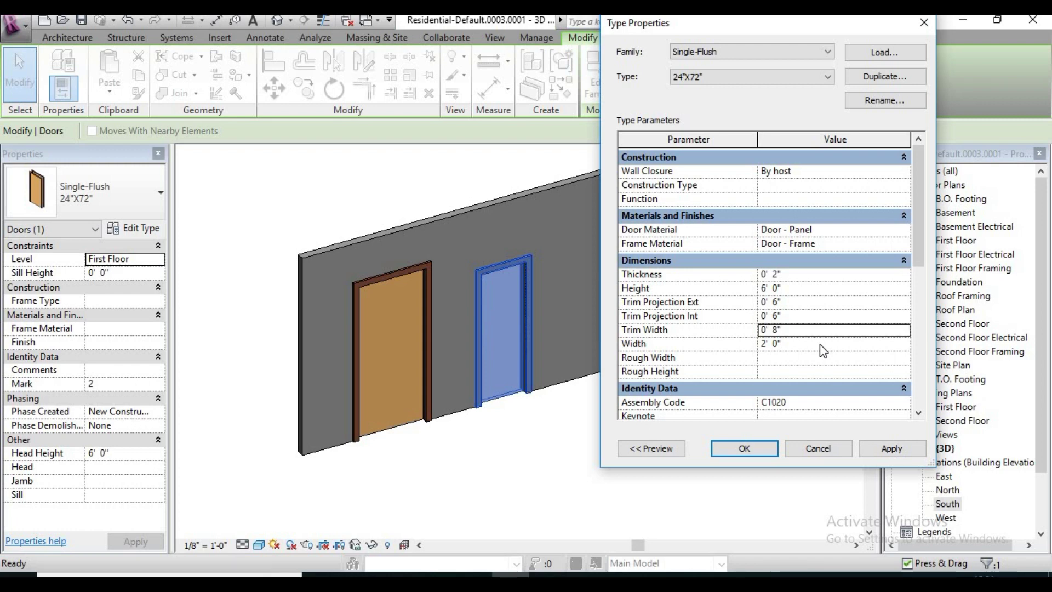
click(894, 450)
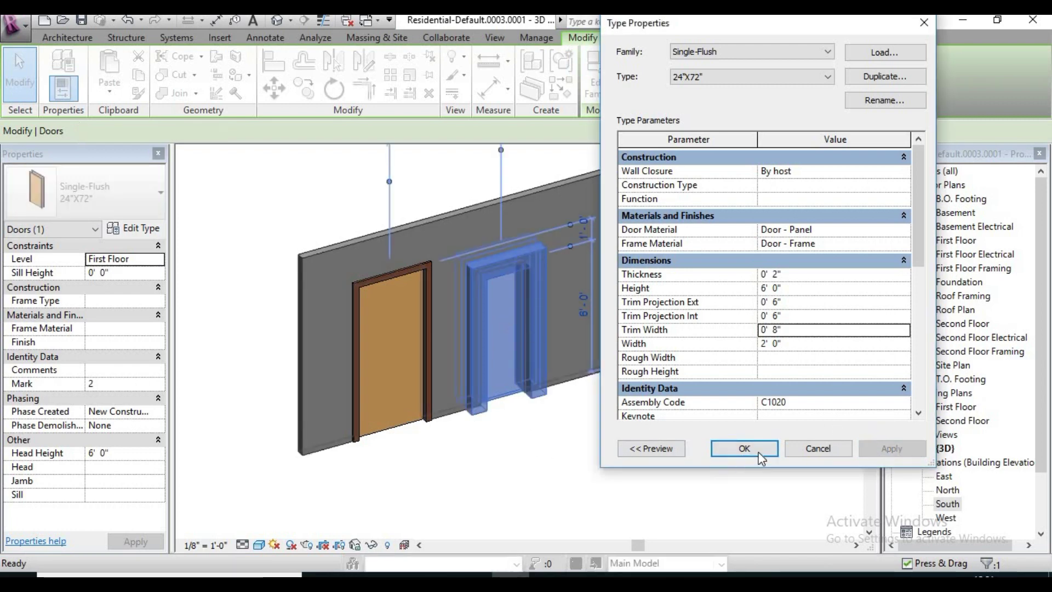
click(744, 448)
click(686, 455)
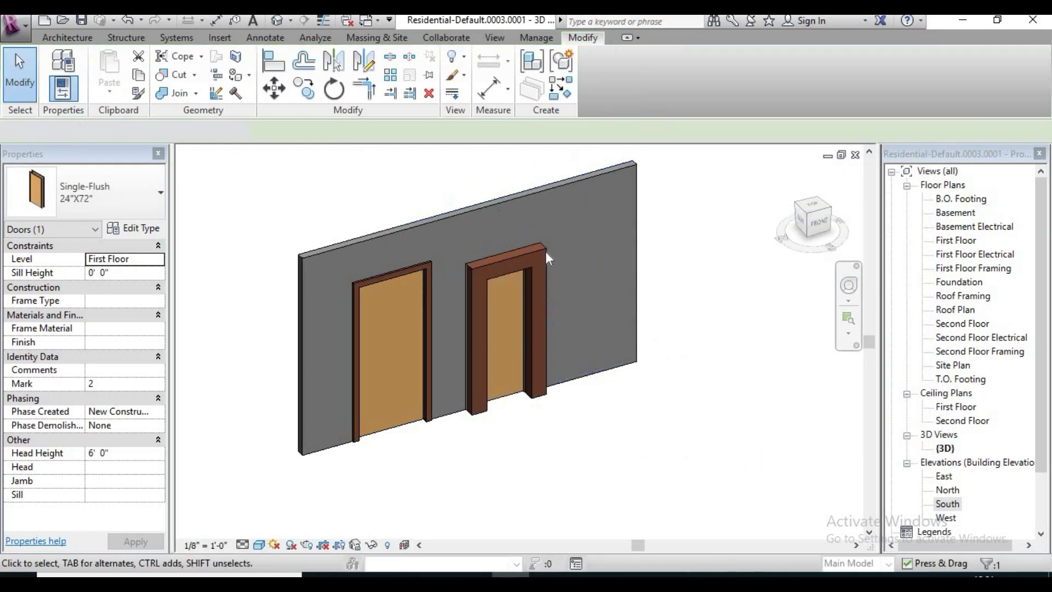
scroll(544, 250, up, 2)
key(Escape)
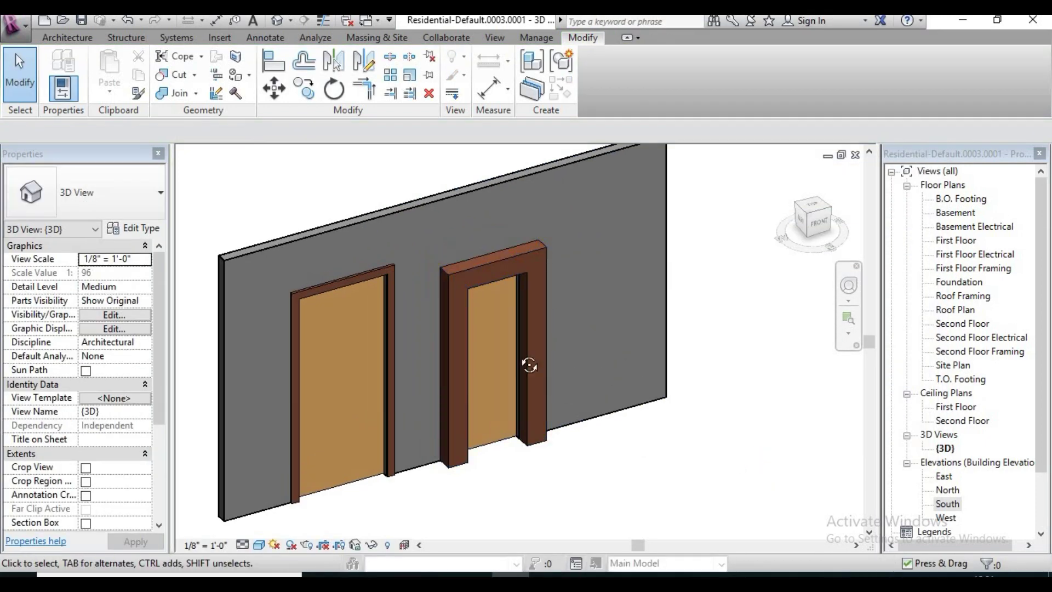
Change the right door's type to 1" exterior and interior trim projections and 3" trim width.
shift+middle_drag(528, 365, 784, 373)
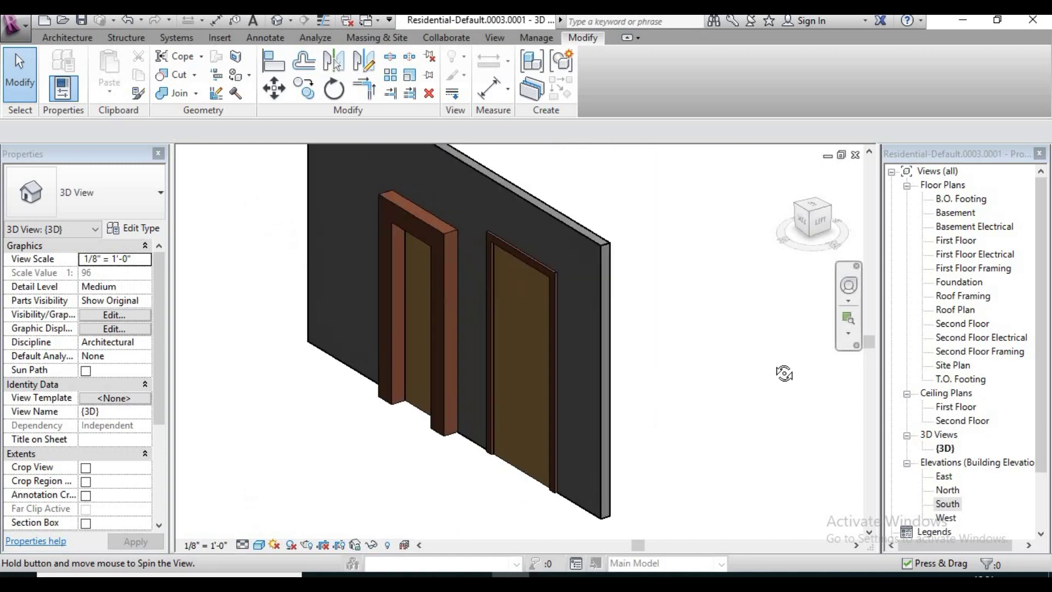
mouse_move(784, 373)
shift+middle_down()
mouse_move(589, 384)
mouse_move(564, 394)
shift+middle_up()
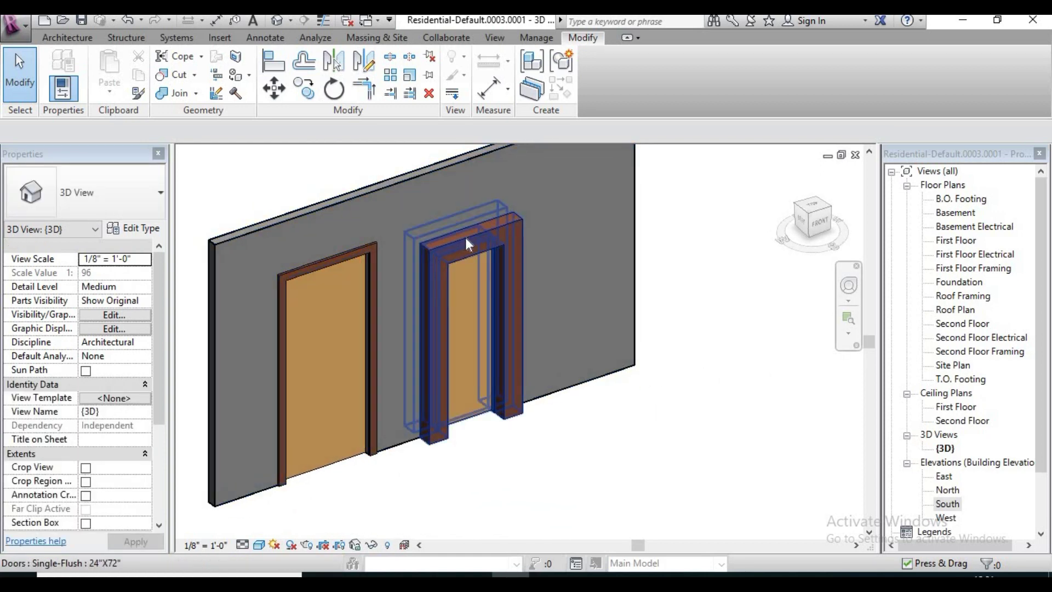
click(526, 410)
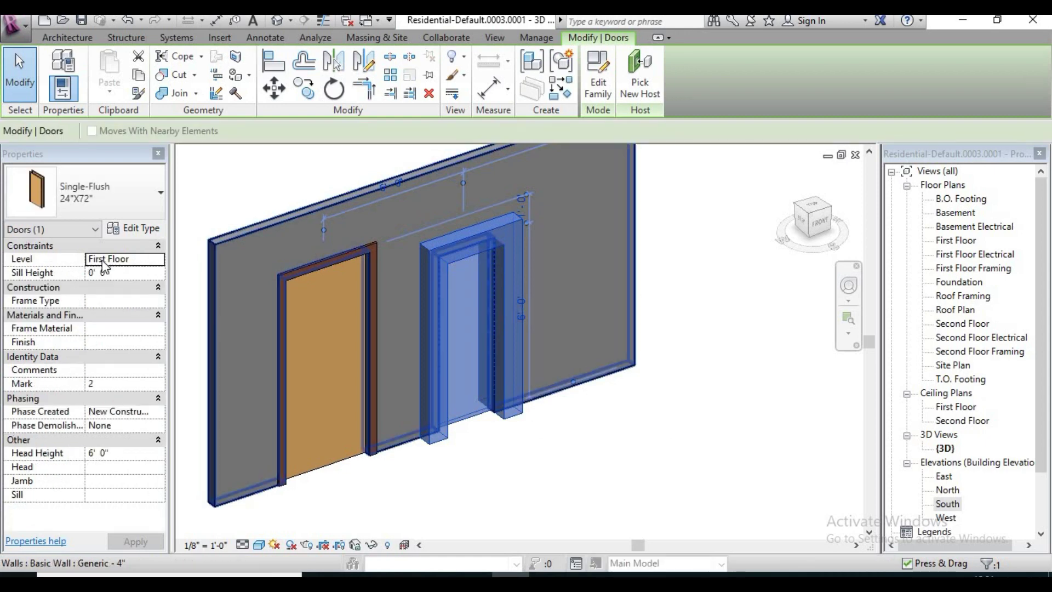
click(137, 228)
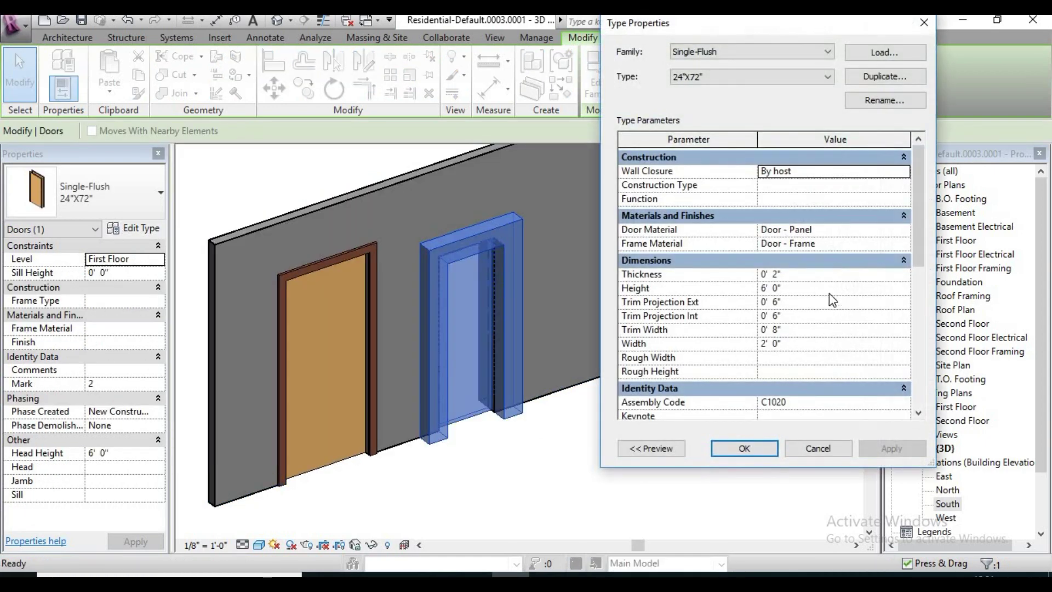
click(830, 294)
text(1)
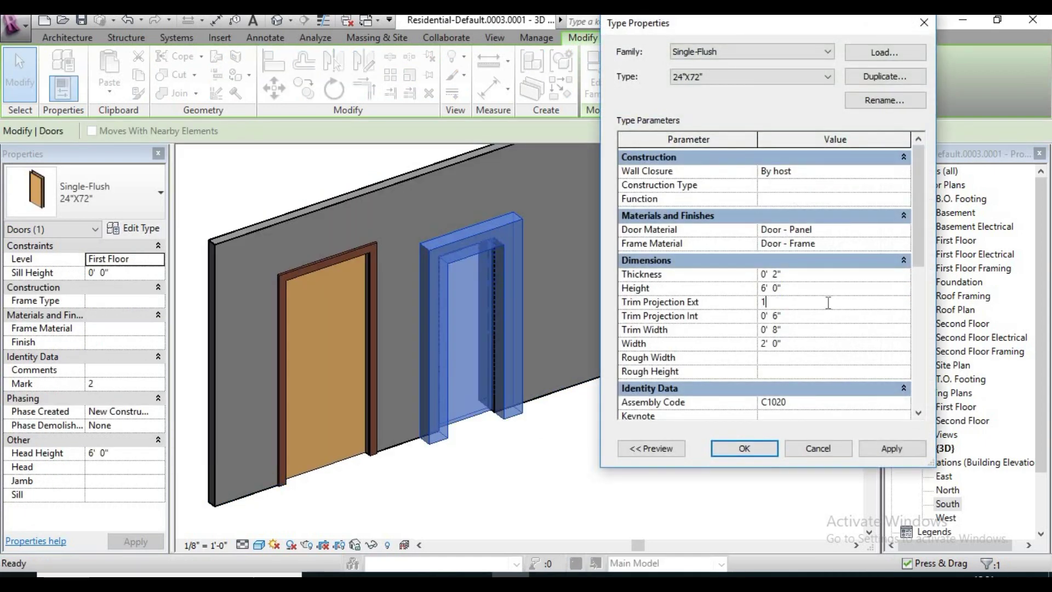
key(Tab)
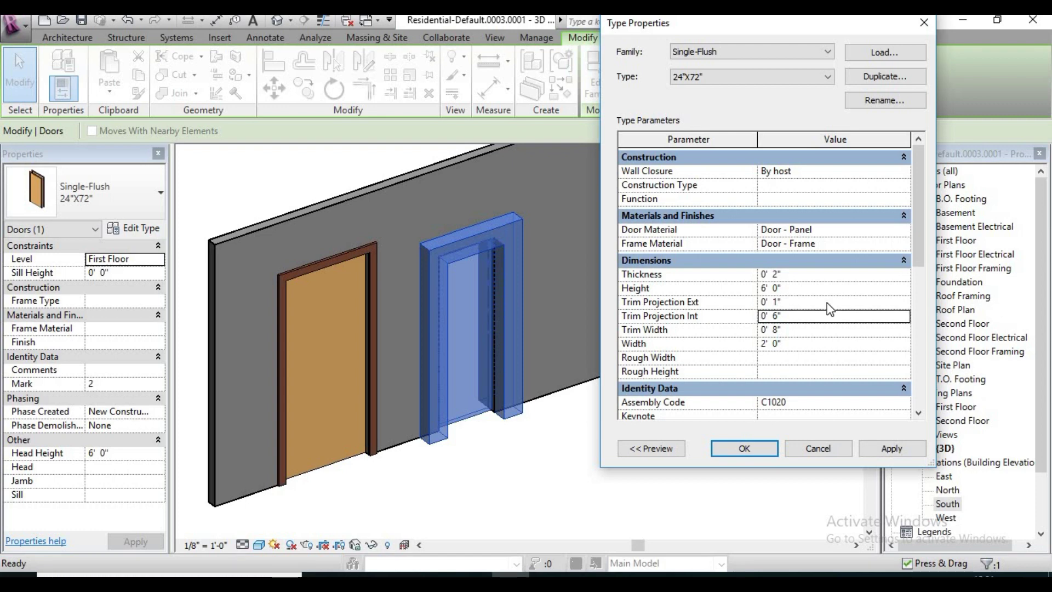
text(1")
key(Tab)
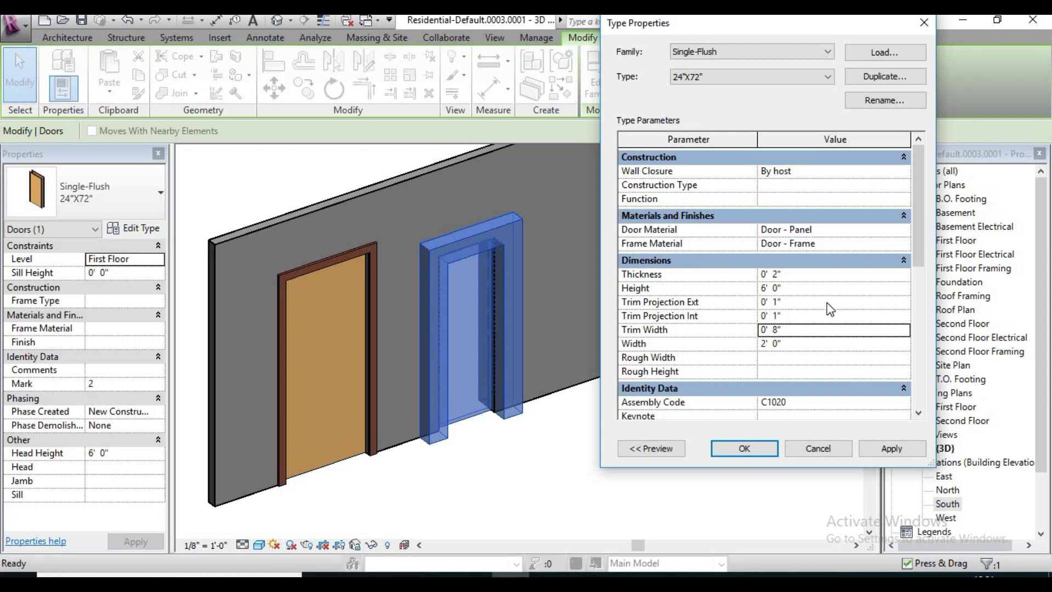
text(3")
key(Return)
click(748, 445)
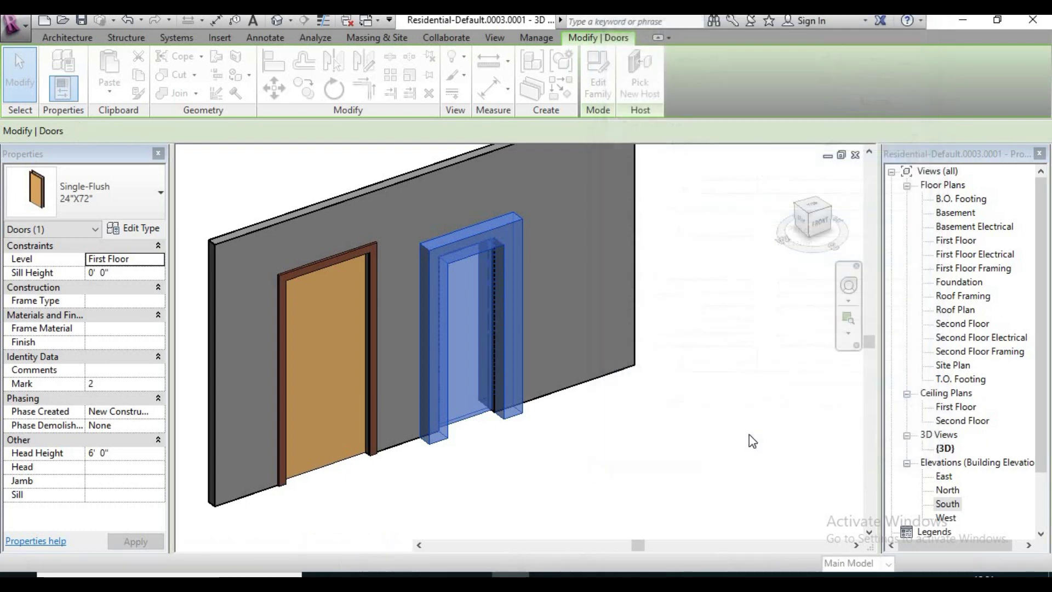
click(749, 407)
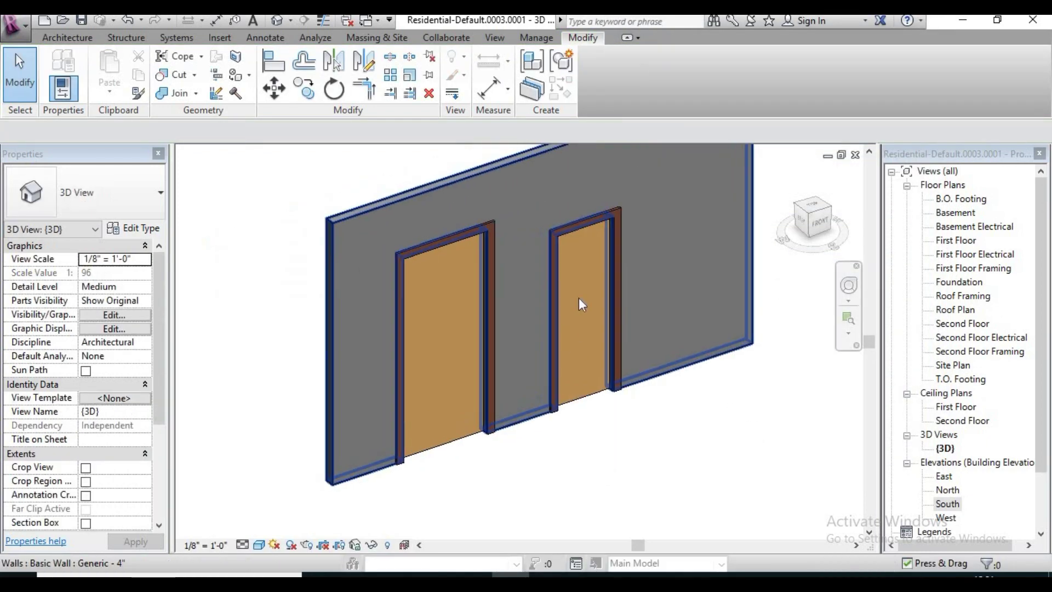
Pan across the wall and reselect the right door.
middle_drag(578, 297, 679, 343)
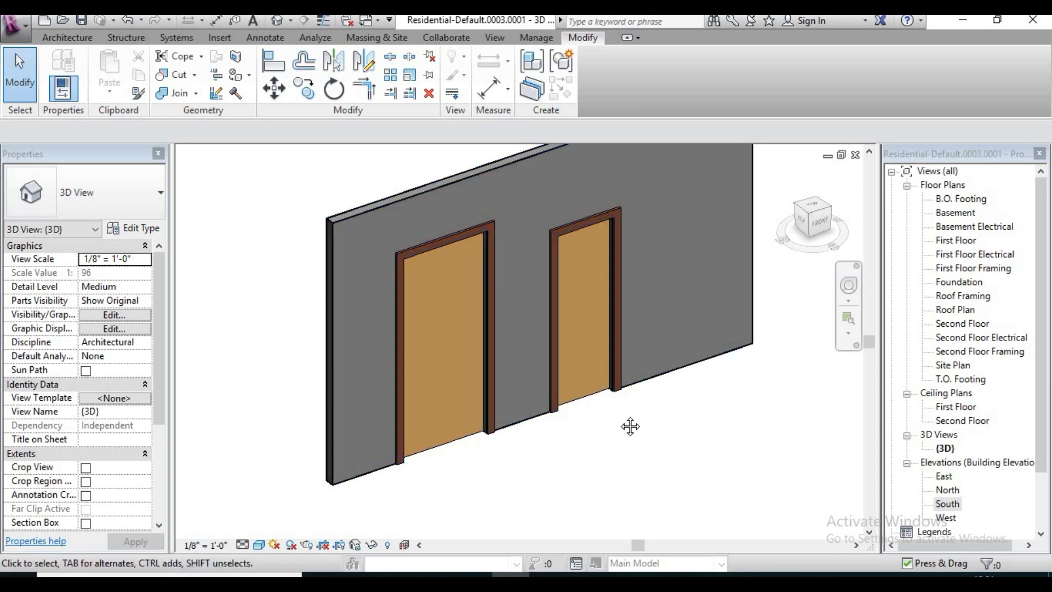
middle_drag(629, 425, 552, 442)
click(607, 428)
Set the 24"X72" door type's Door Material to Masonry - Stone and close Type Properties.
middle_drag(615, 437, 596, 443)
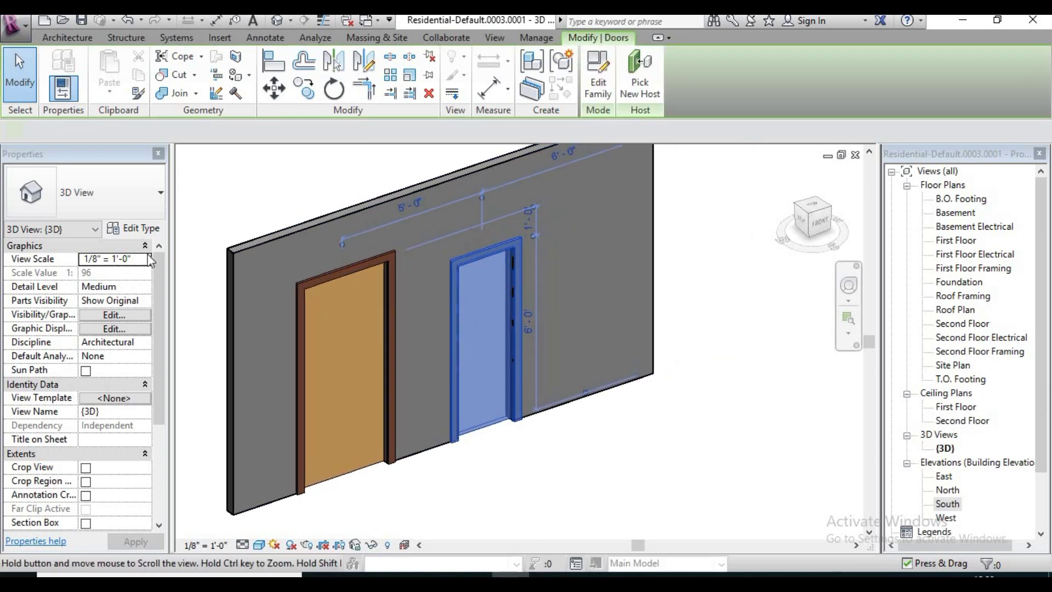
click(134, 229)
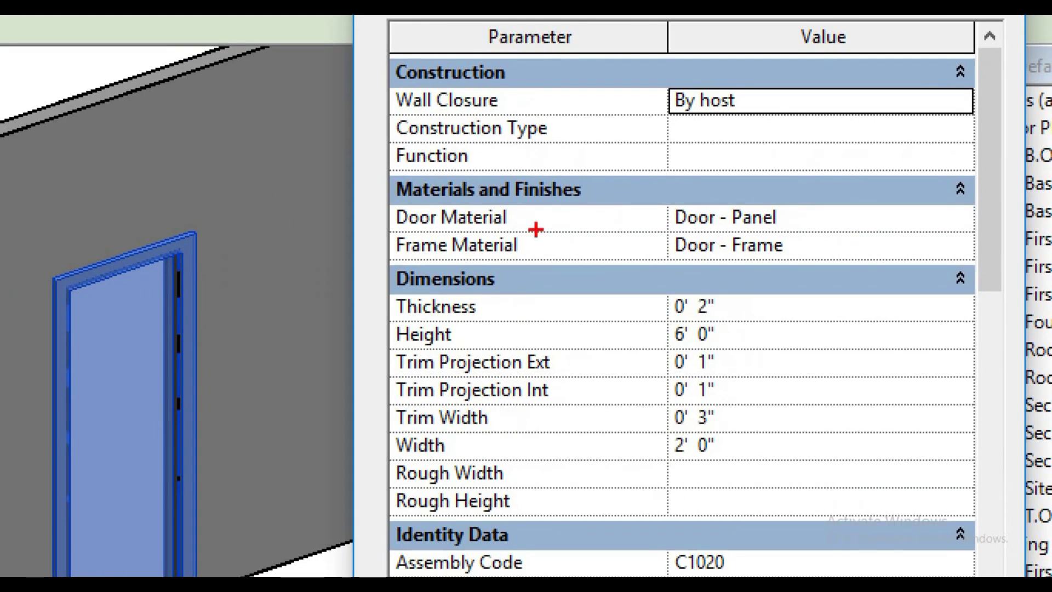
drag(369, 176, 1013, 283)
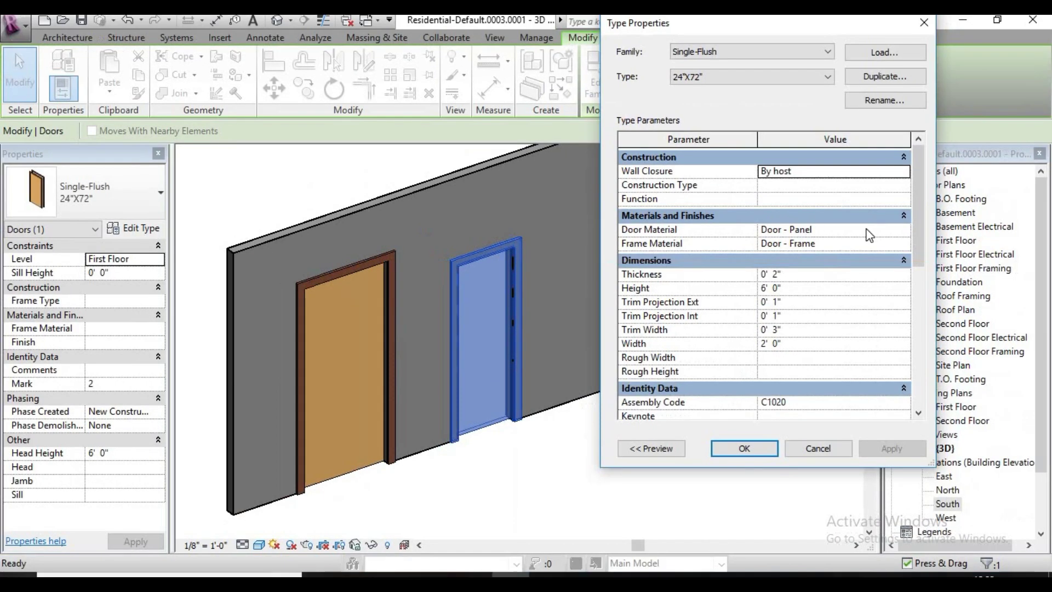
click(830, 228)
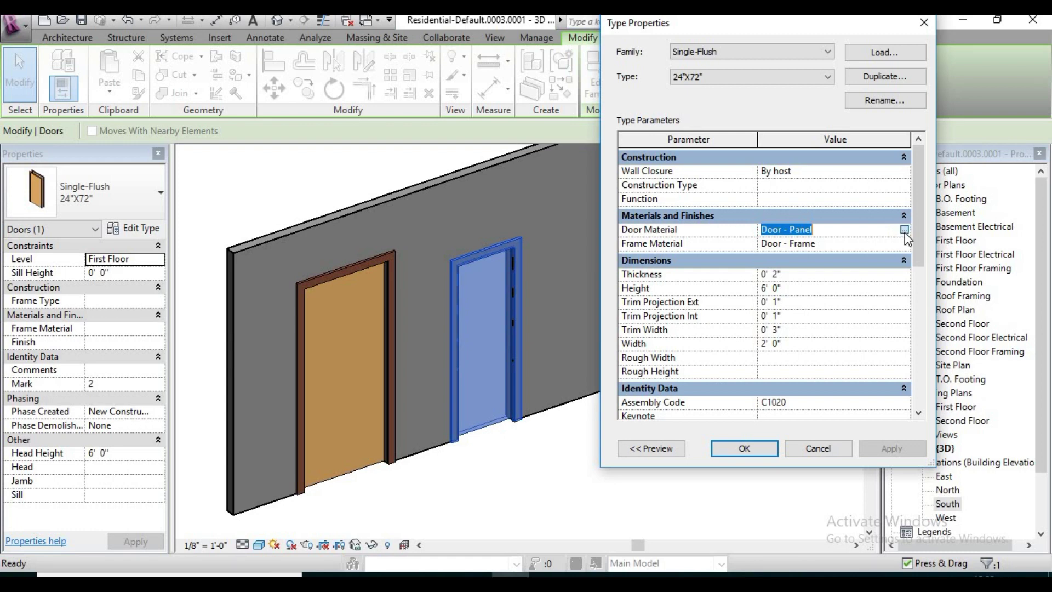
click(905, 230)
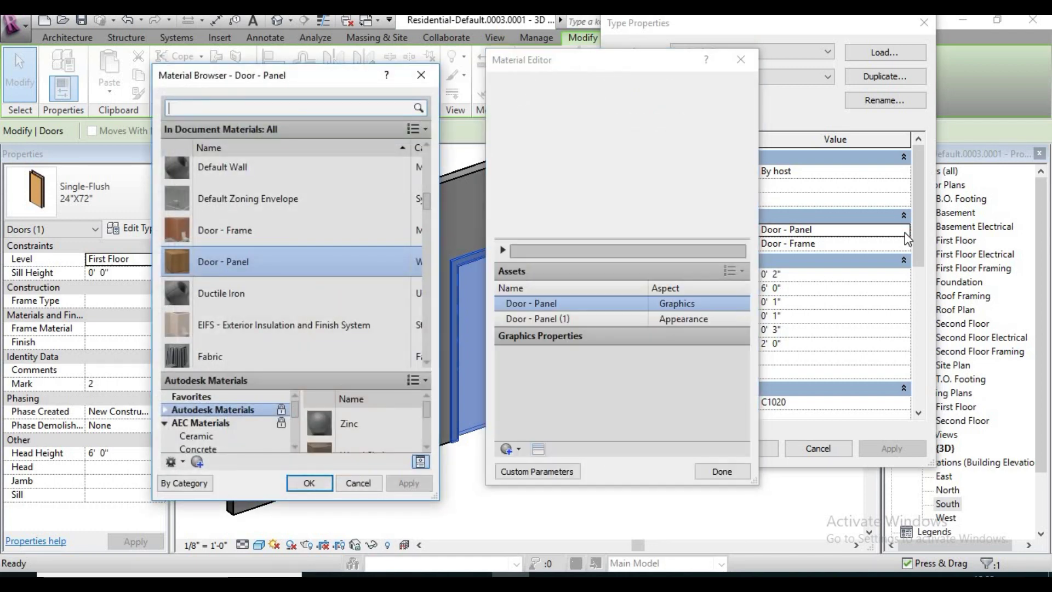
mouse_move(246, 267)
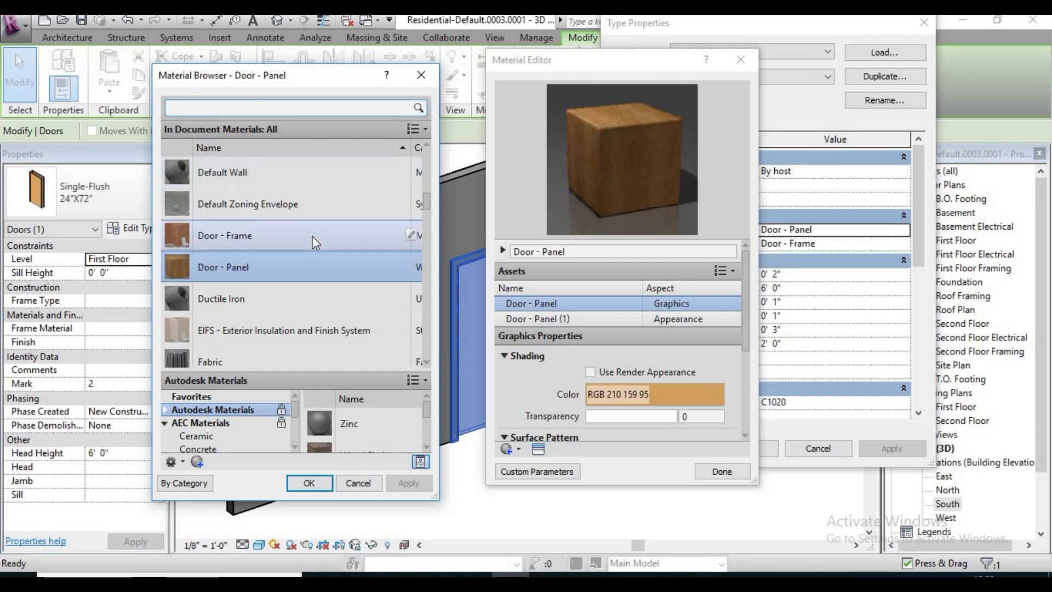
scroll(318, 246, down, 2)
scroll(317, 264, down, 2)
scroll(317, 264, down, 2)
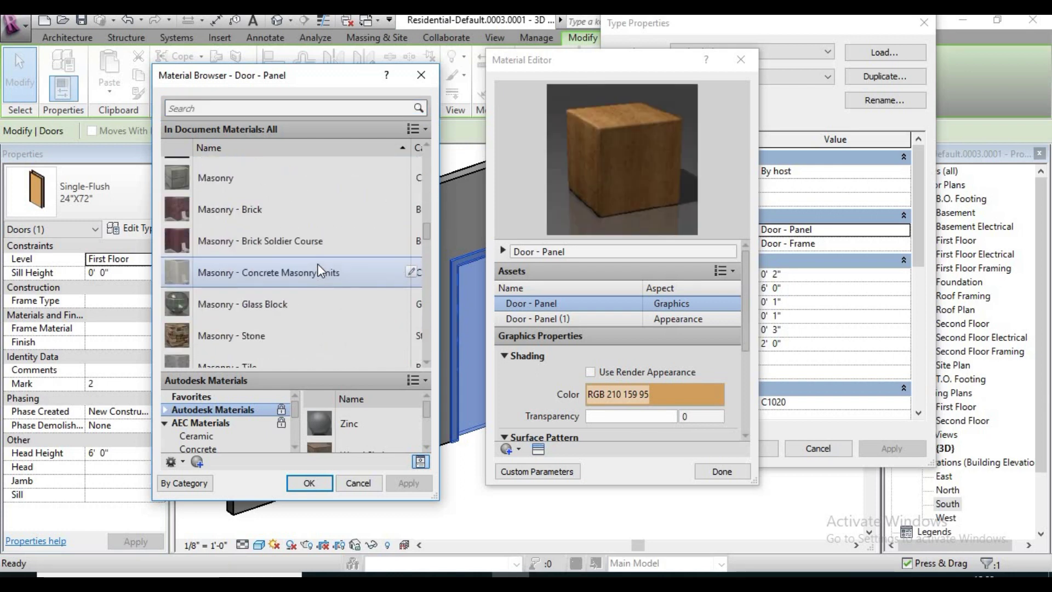
click(263, 339)
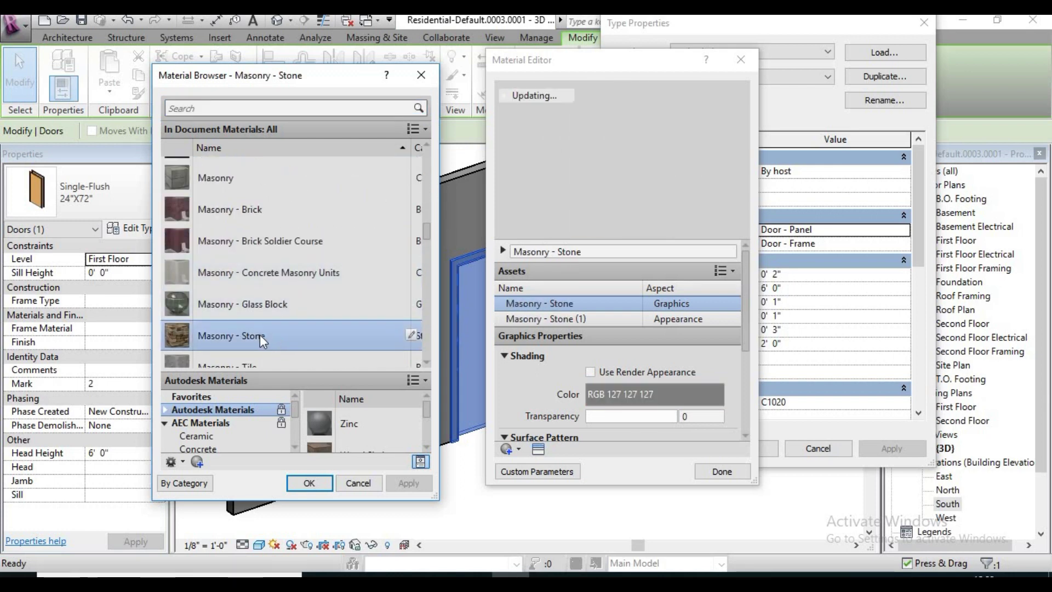
click(329, 482)
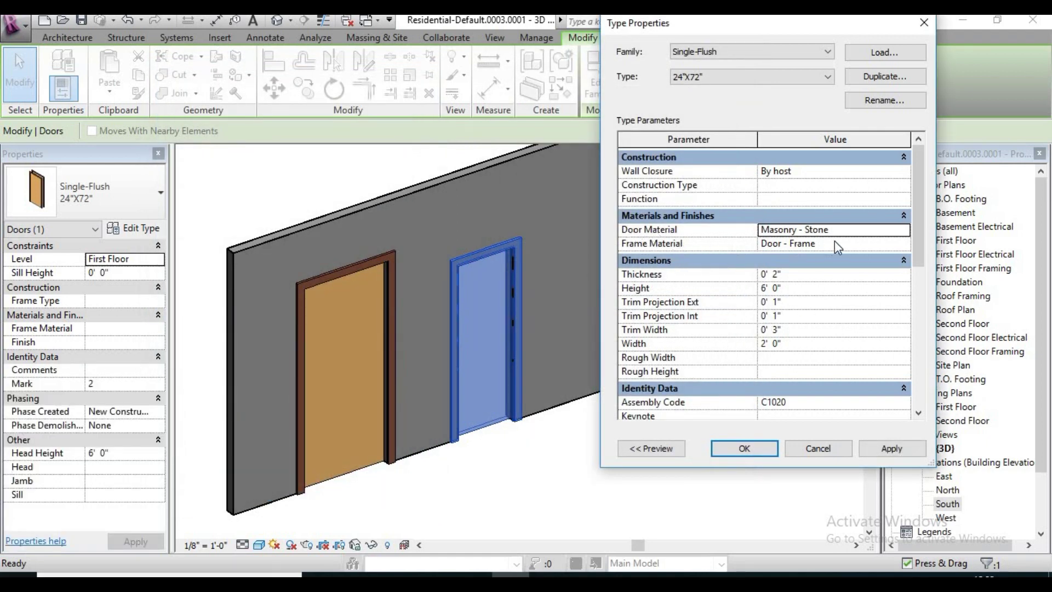
click(873, 247)
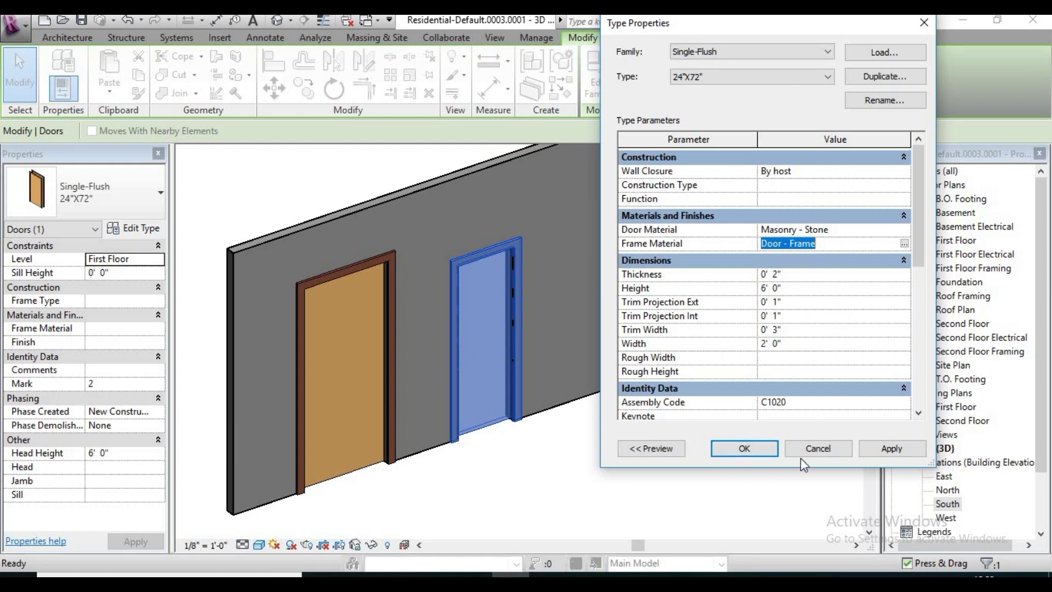
click(737, 450)
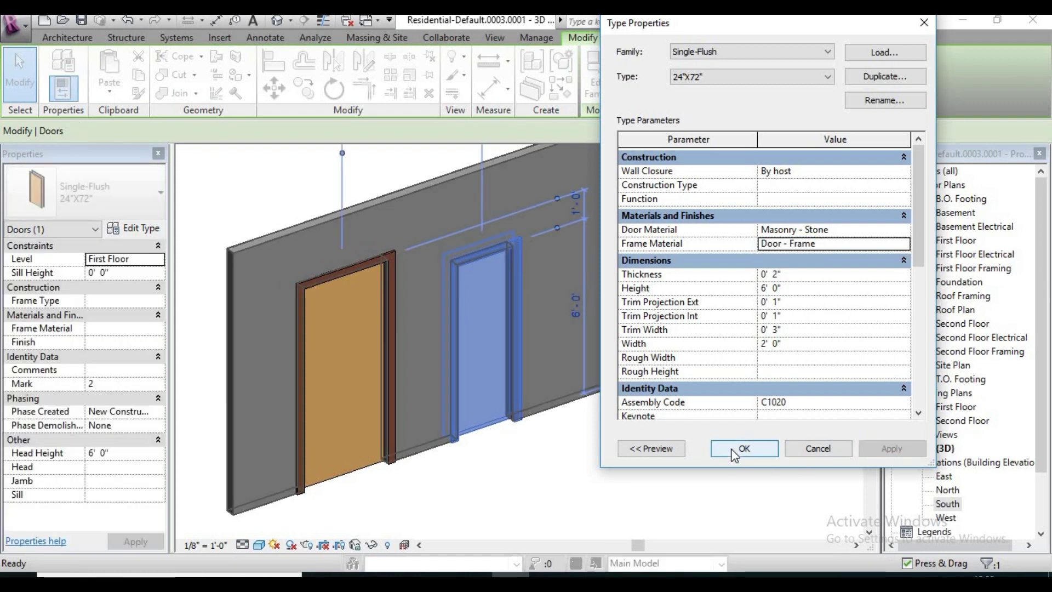
click(702, 448)
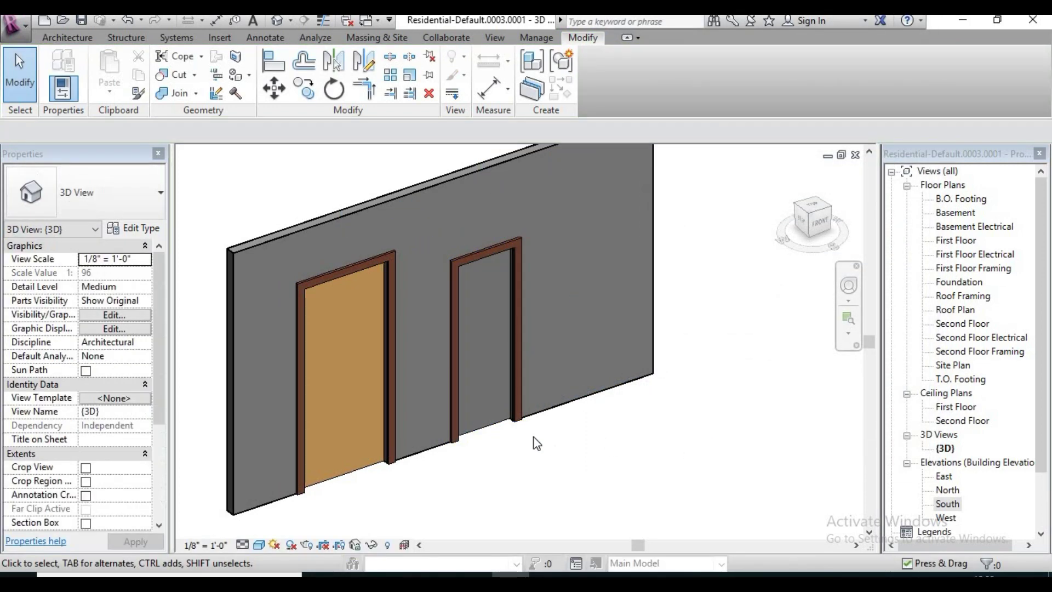
Switch the 3D view's visual style to Realistic and orbit toward the front.
scroll(529, 438, up, 5)
scroll(555, 442, down, 3)
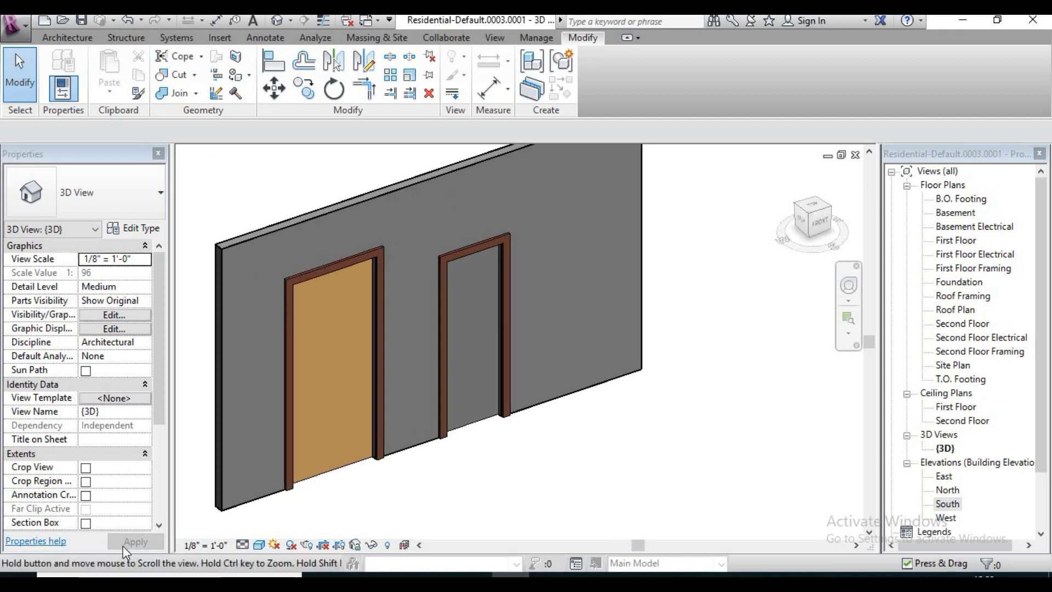
scroll(244, 524, down, 1)
click(260, 545)
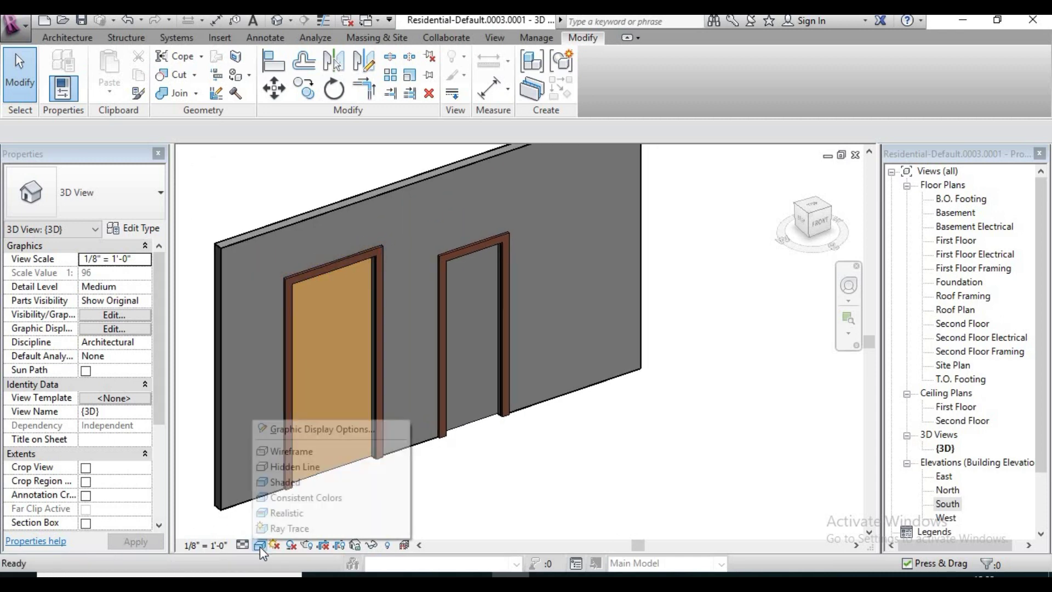
click(302, 514)
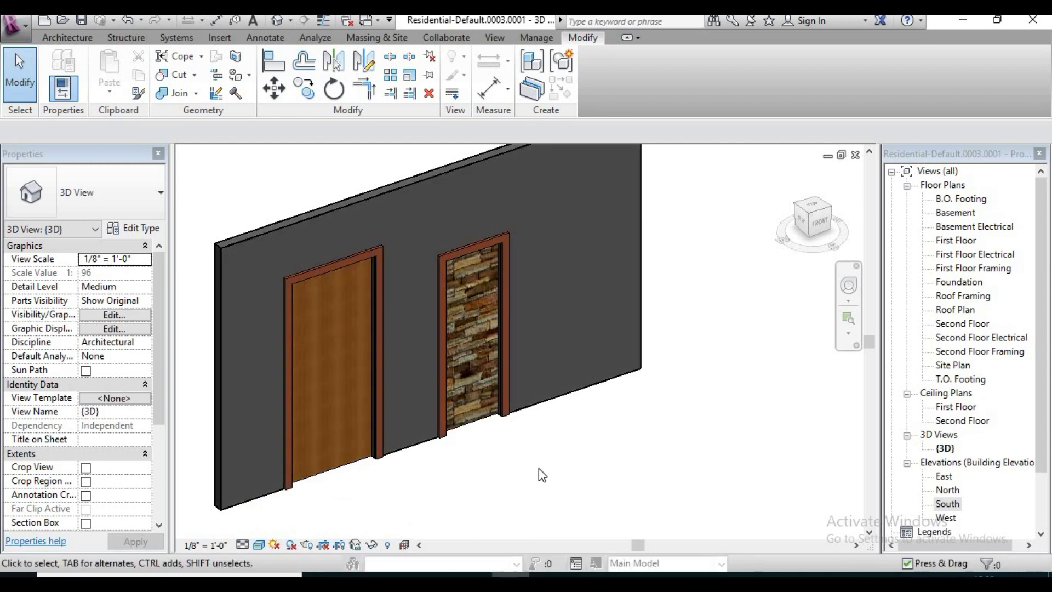
mouse_move(552, 432)
shift+middle_down()
mouse_move(482, 337)
mouse_move(741, 394)
mouse_move(624, 361)
mouse_move(564, 383)
mouse_move(716, 388)
mouse_move(508, 422)
mouse_move(554, 411)
mouse_move(514, 382)
mouse_move(505, 399)
mouse_move(520, 376)
shift+middle_up()
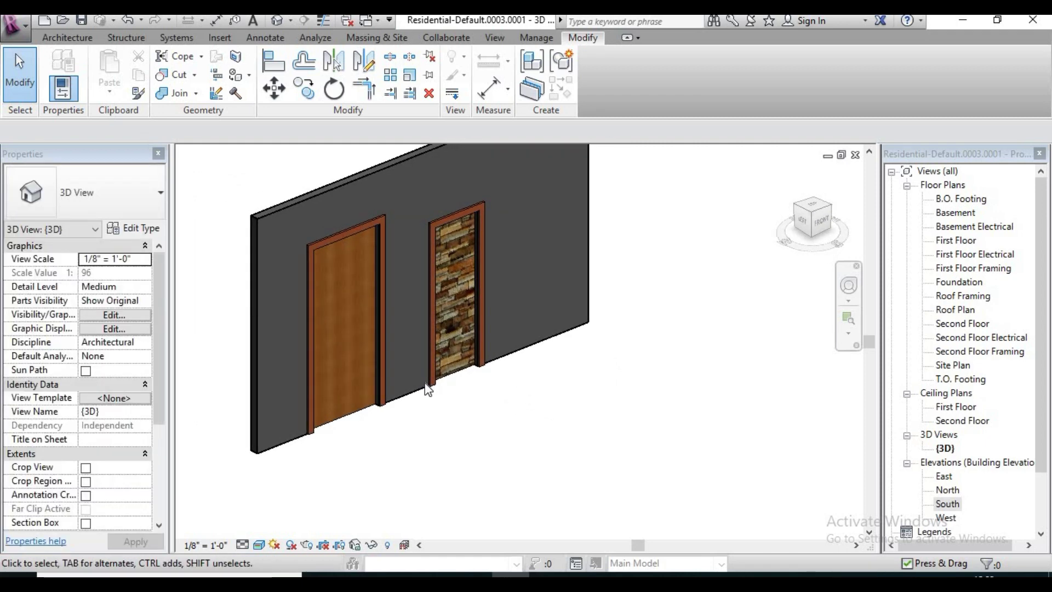
Change the stone-panel door type's Door Material to Masonry - Glass Block and deselect.
click(458, 308)
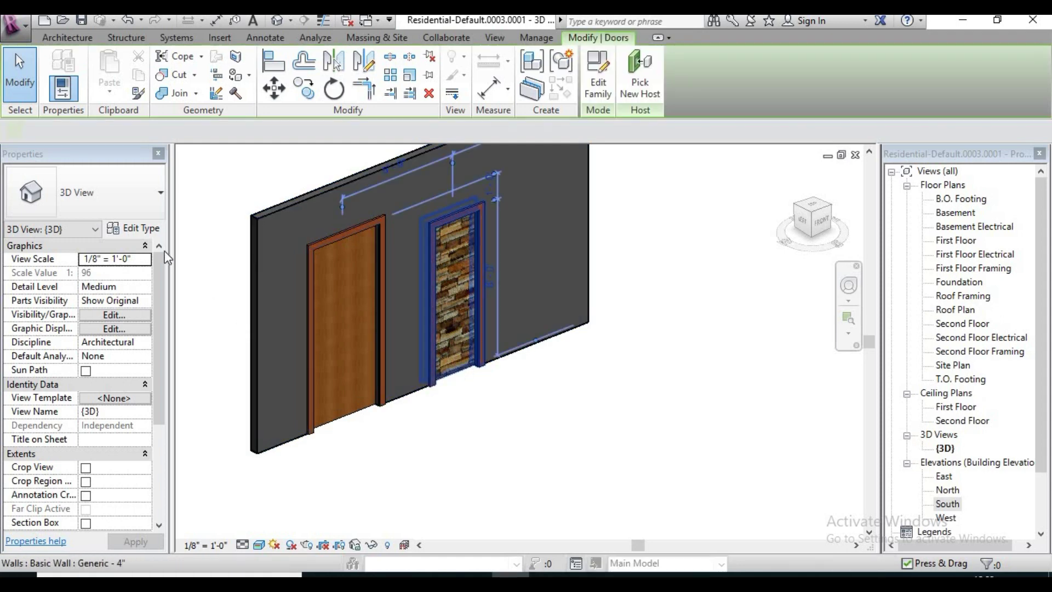
click(134, 228)
click(805, 243)
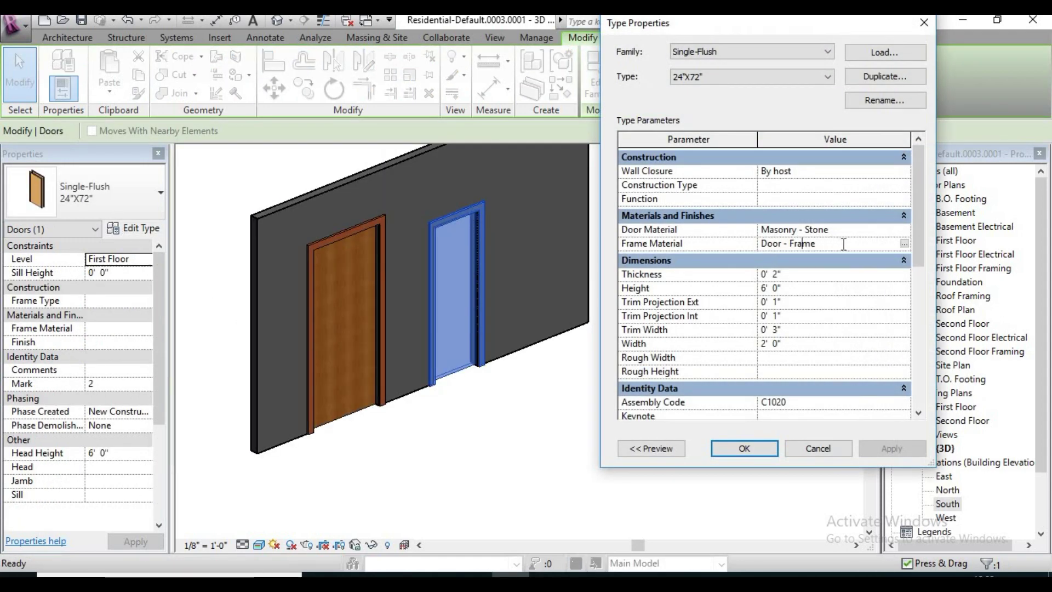
click(875, 234)
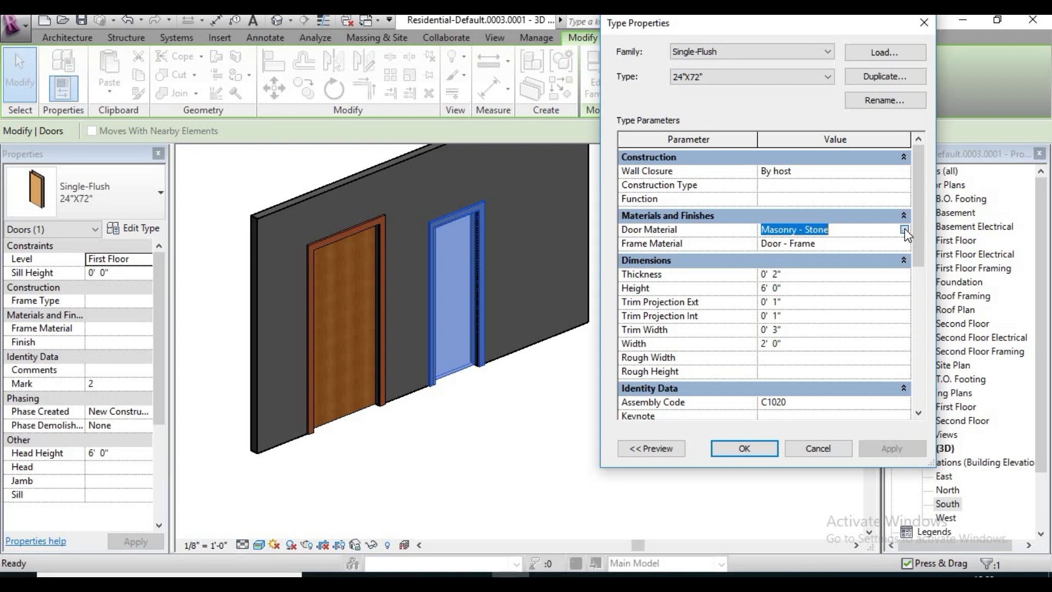
click(905, 228)
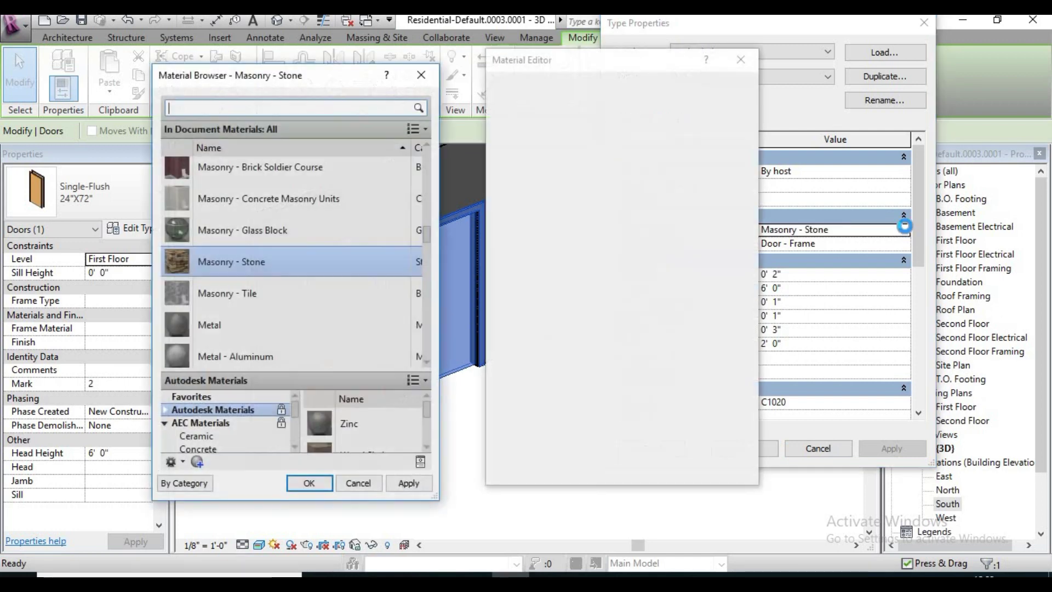
click(254, 231)
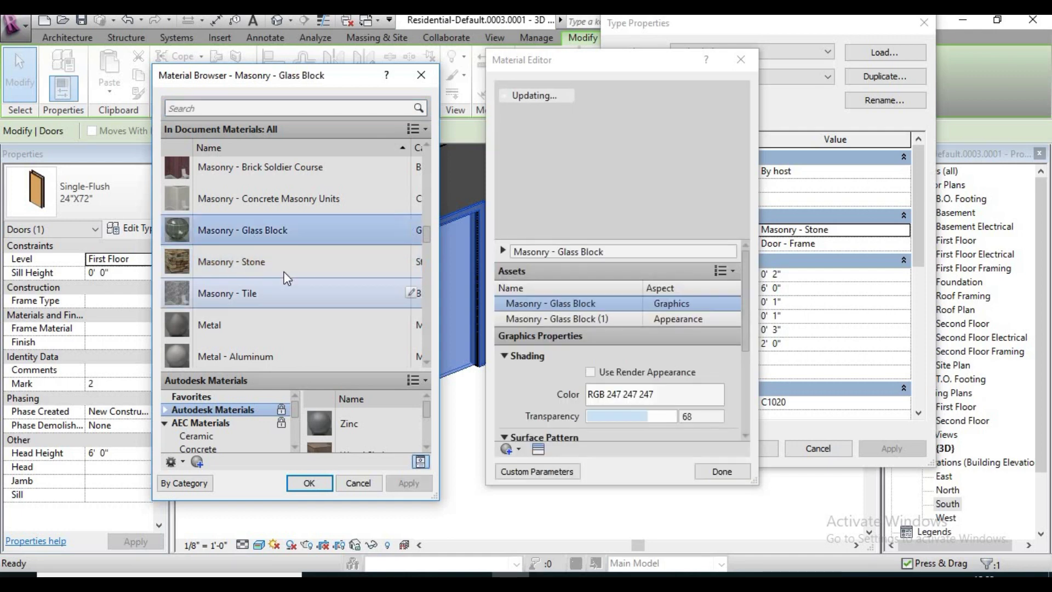
click(307, 481)
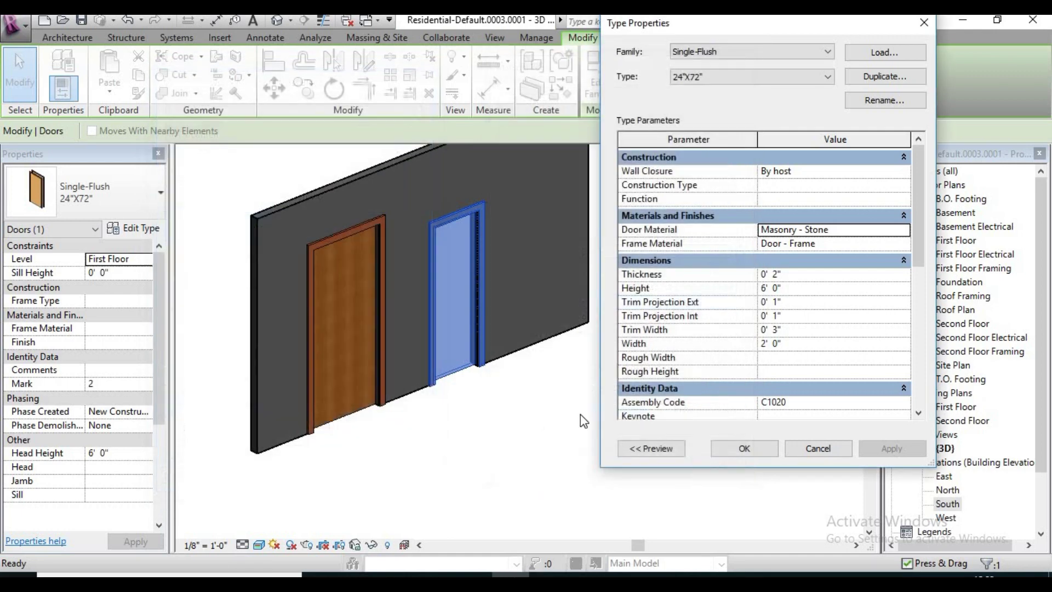
click(735, 448)
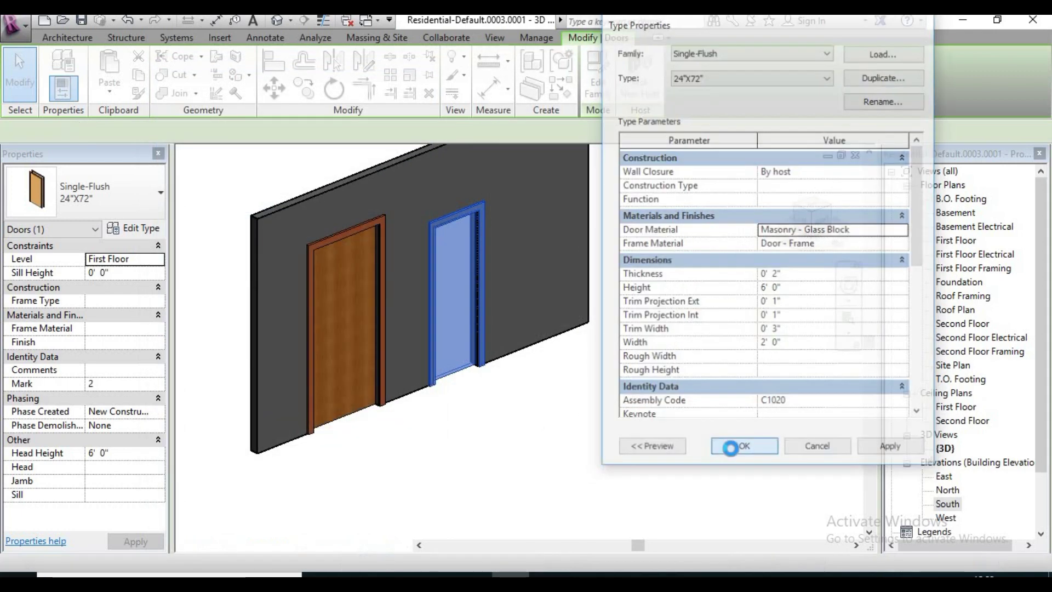
click(621, 440)
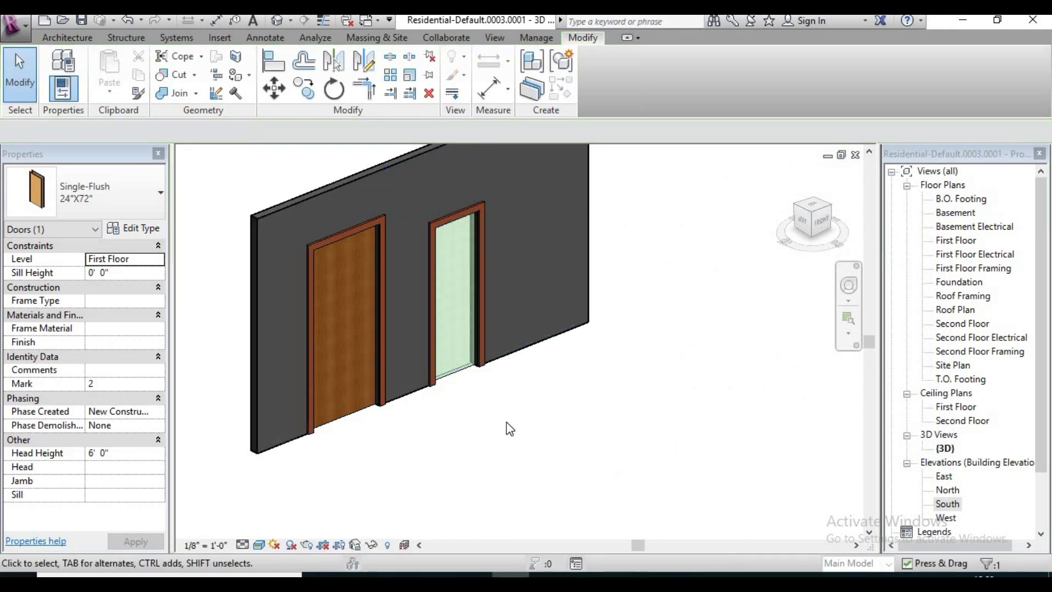
mouse_move(484, 368)
shift+middle_down()
mouse_move(435, 313)
mouse_move(316, 380)
mouse_move(162, 398)
mouse_move(432, 423)
mouse_move(575, 407)
mouse_move(348, 433)
mouse_move(193, 427)
mouse_move(148, 411)
shift+middle_up()
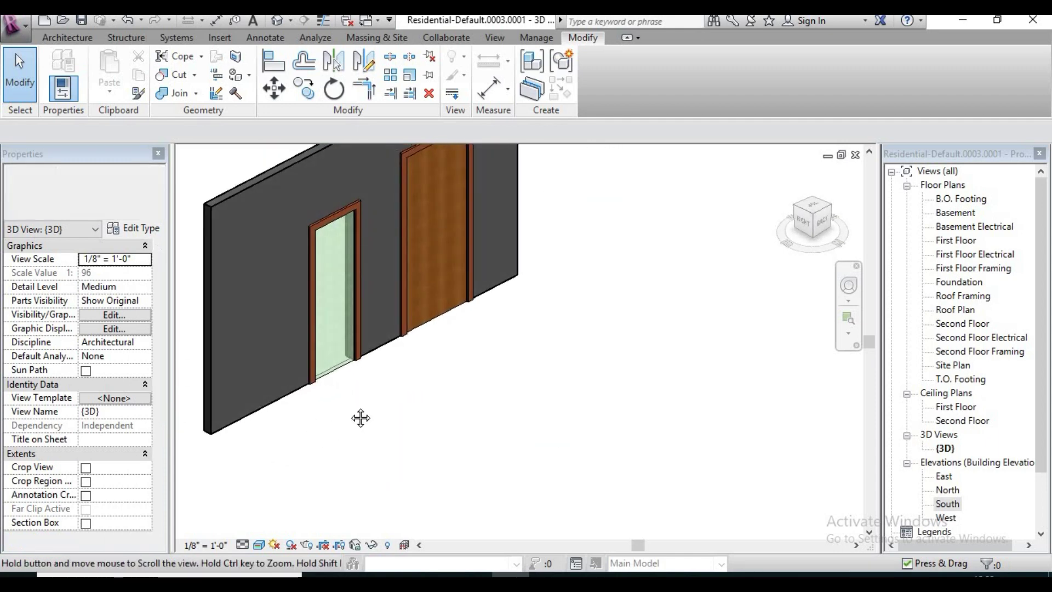
mouse_move(359, 418)
shift+middle_down()
mouse_move(326, 364)
mouse_move(240, 415)
mouse_move(427, 383)
mouse_move(427, 336)
mouse_move(705, 340)
mouse_move(331, 391)
mouse_move(641, 411)
mouse_move(603, 404)
shift+middle_up()
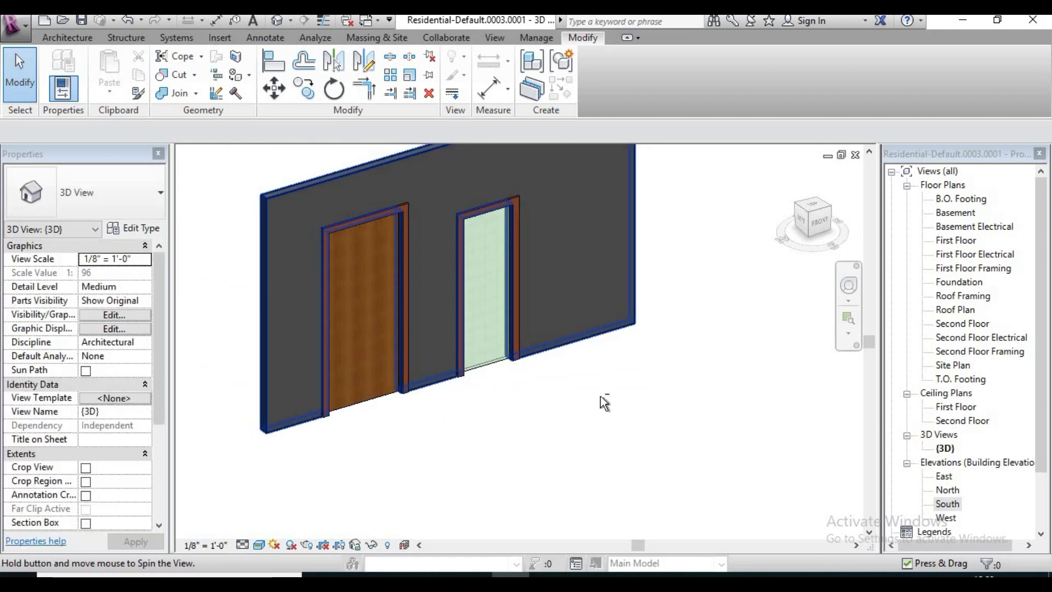
mouse_move(535, 413)
shift+middle_down()
mouse_move(528, 406)
mouse_move(624, 394)
mouse_move(606, 388)
mouse_move(589, 326)
mouse_move(546, 416)
mouse_move(568, 425)
mouse_move(553, 422)
mouse_move(571, 442)
mouse_move(554, 432)
shift+middle_up()
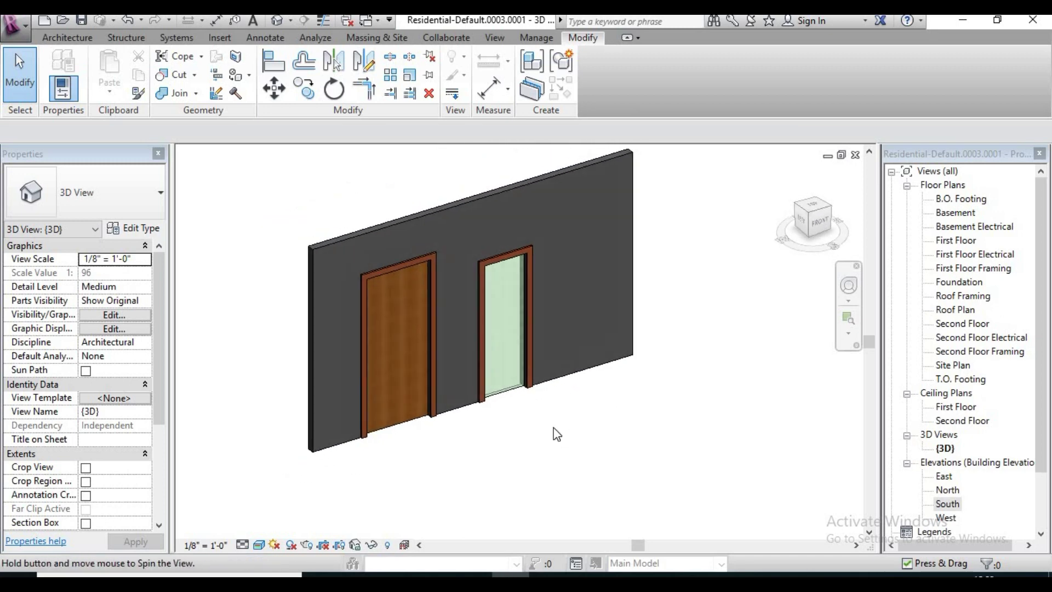
click(515, 396)
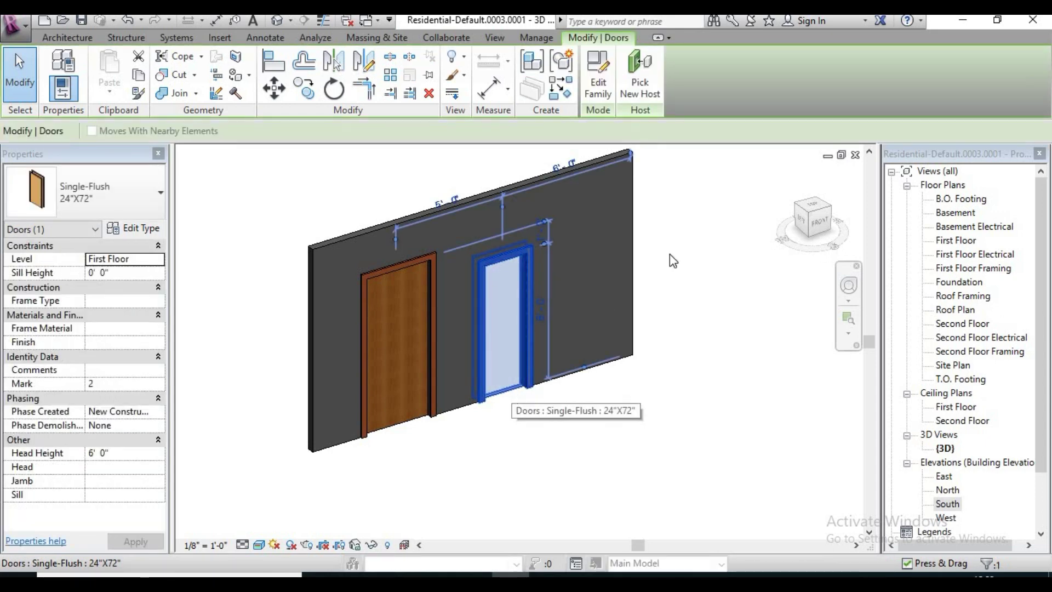
click(705, 228)
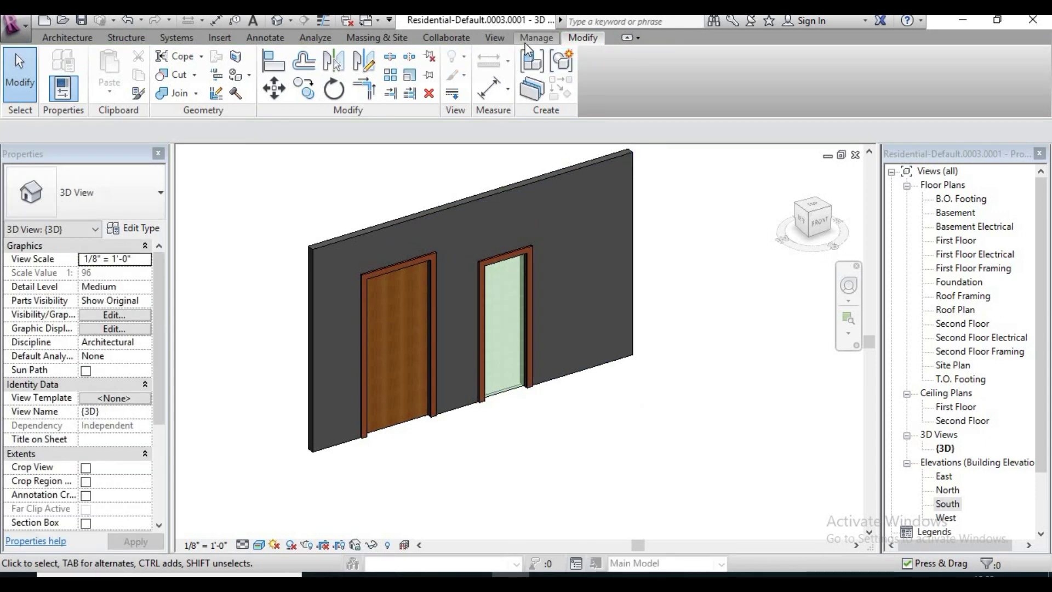
click(529, 39)
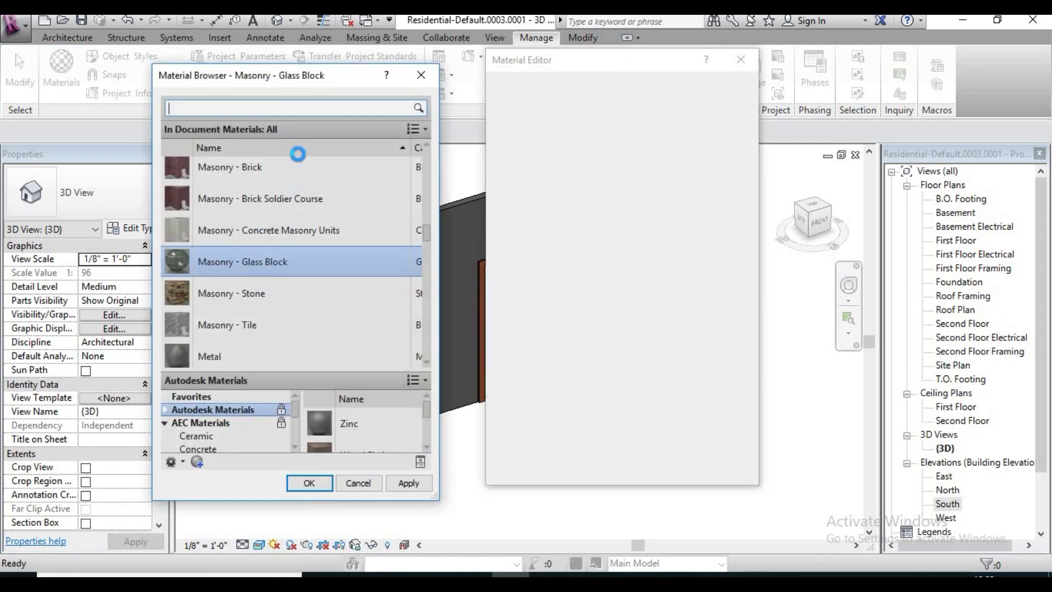
scroll(322, 216, up, 1)
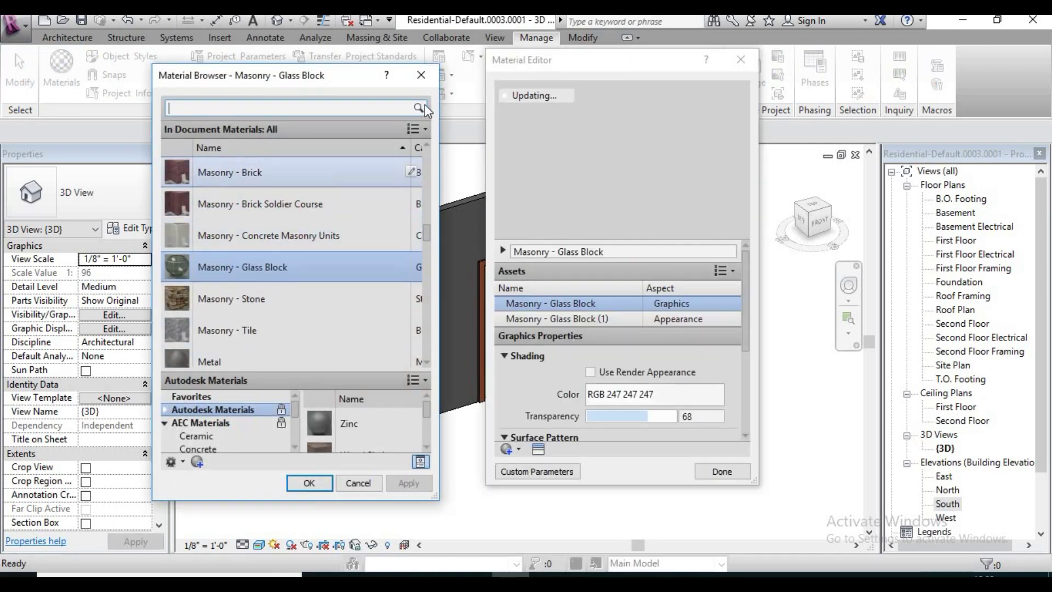
click(420, 76)
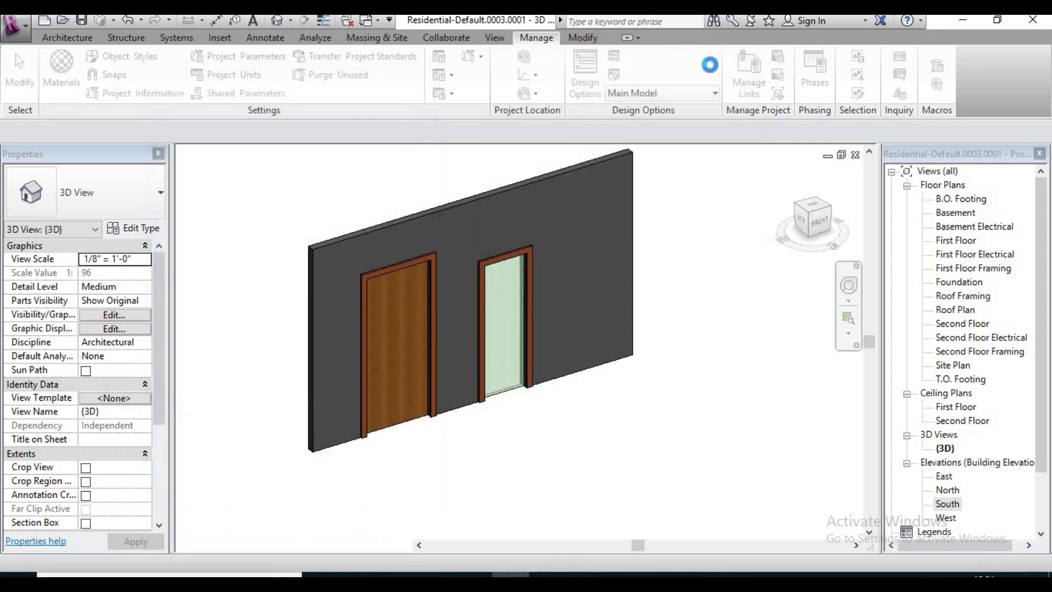
click(507, 387)
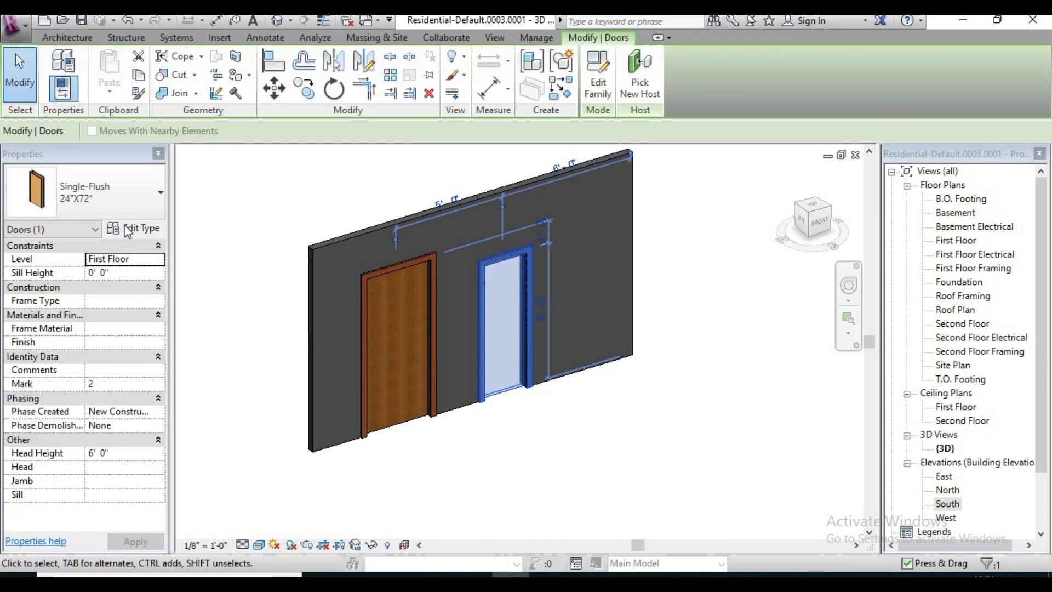
click(129, 229)
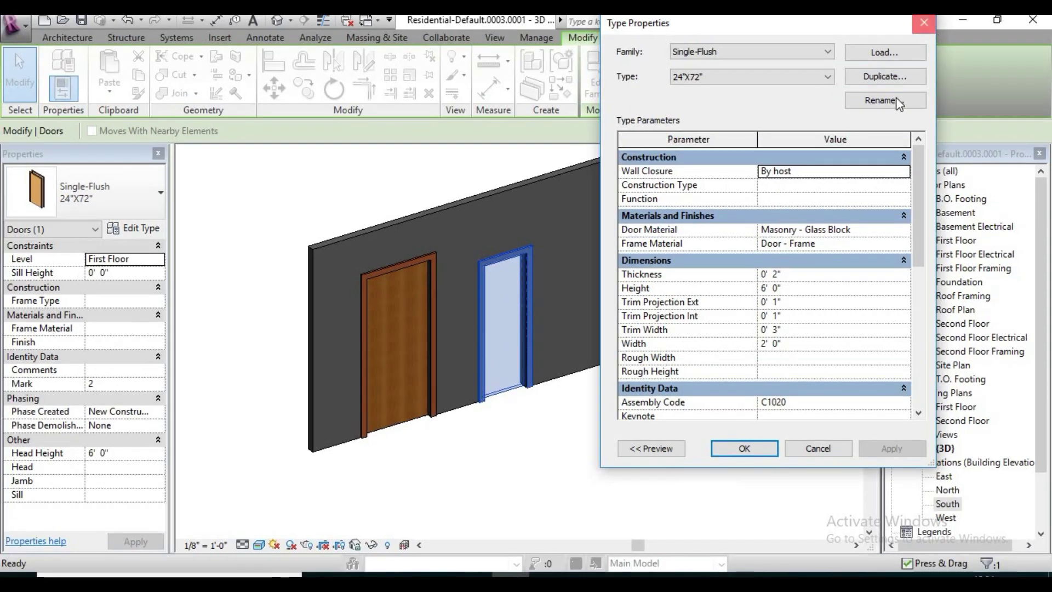
key(Escape)
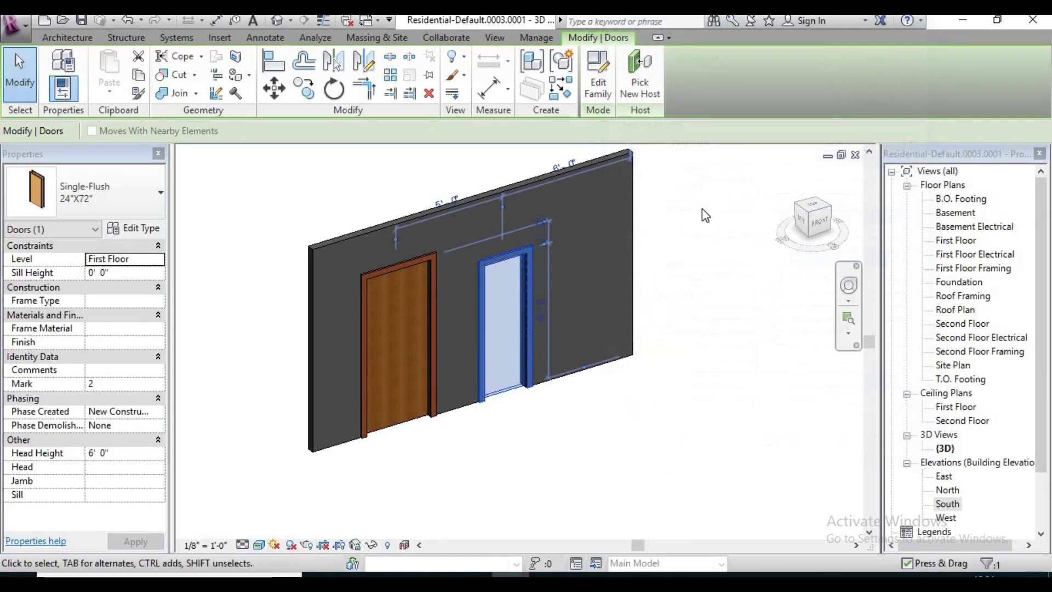
In the First Floor plan, change the wall's length from 15' to 40'.
click(855, 155)
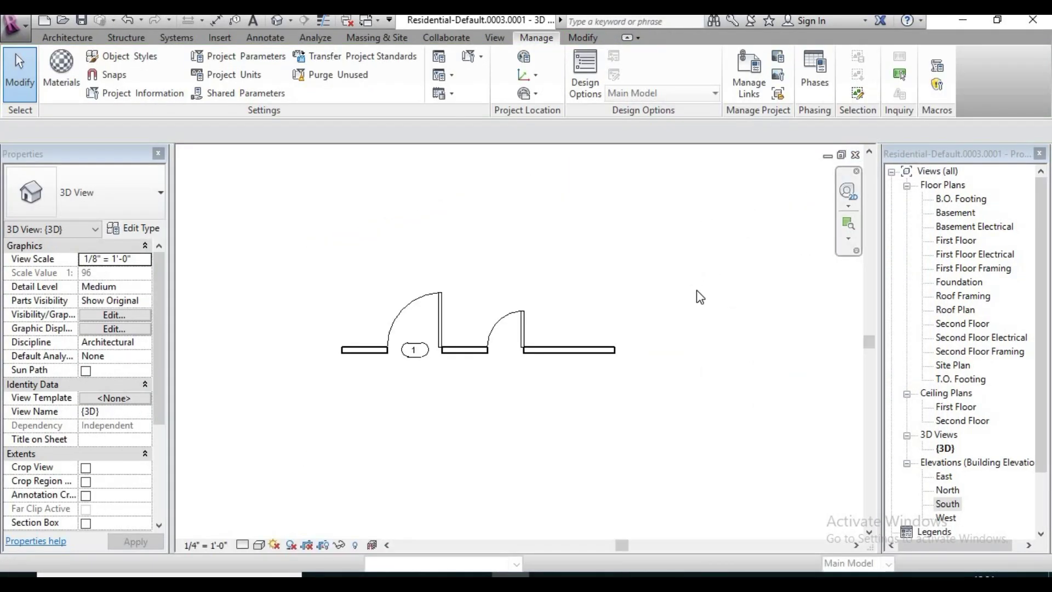
middle_drag(626, 340, 518, 346)
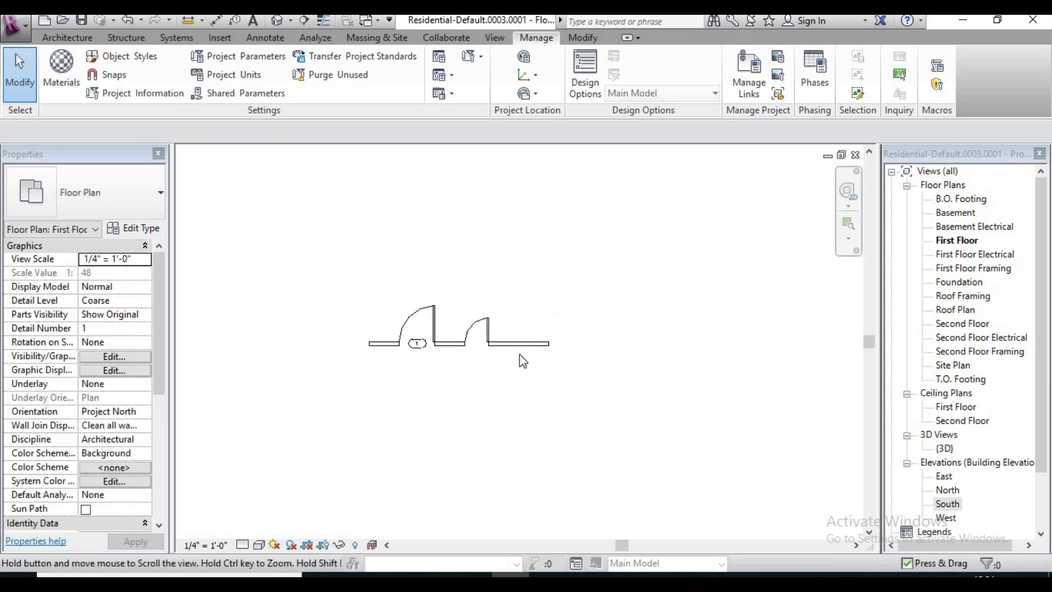
click(518, 347)
click(433, 294)
text(40)
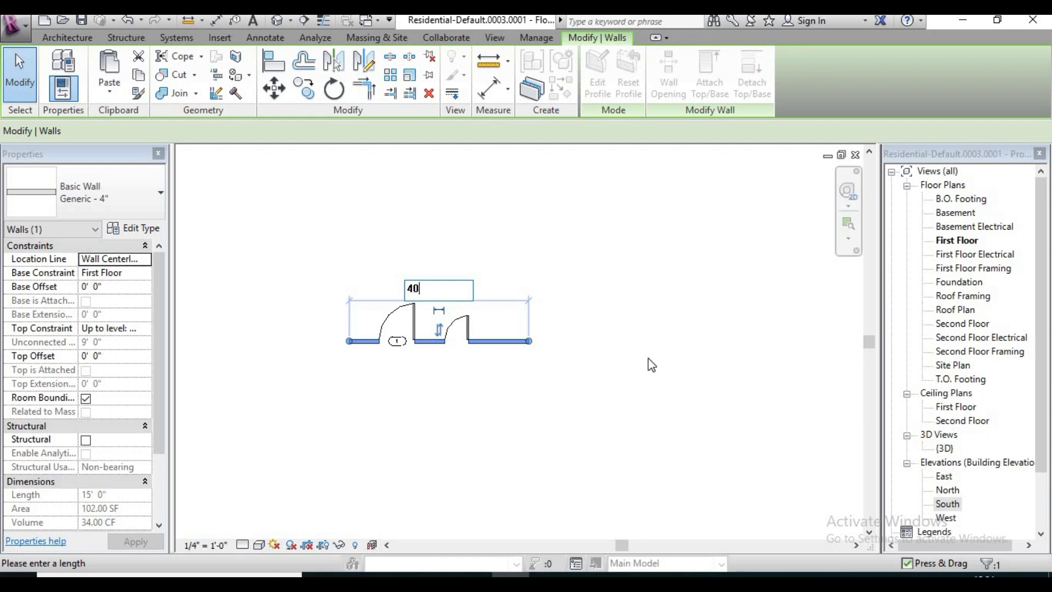
key(Return)
click(606, 355)
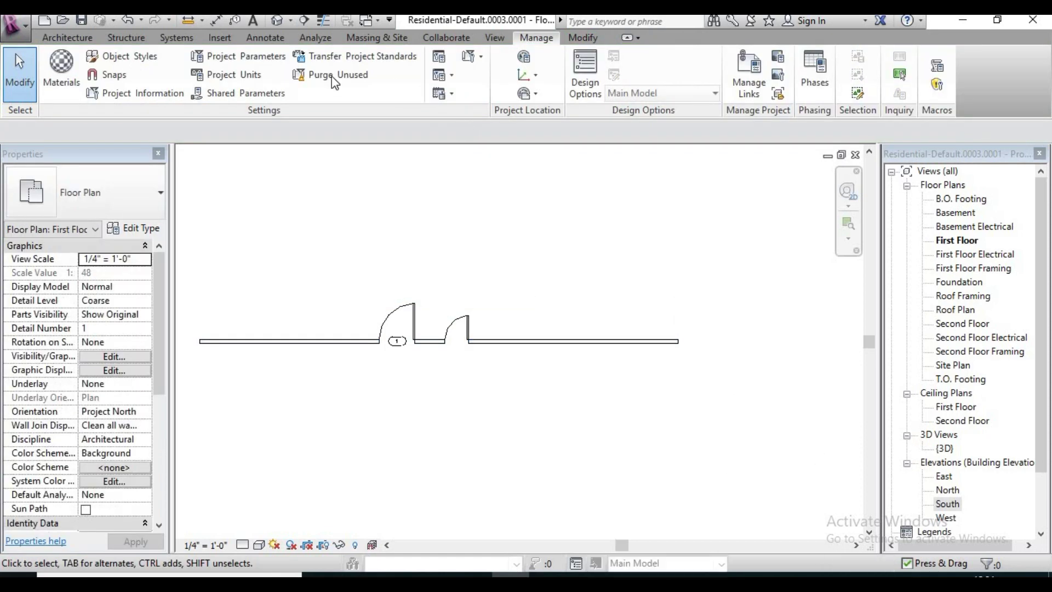
Attempt to save the project, cancel overwriting the backup, and dismiss the not-saved message.
click(80, 22)
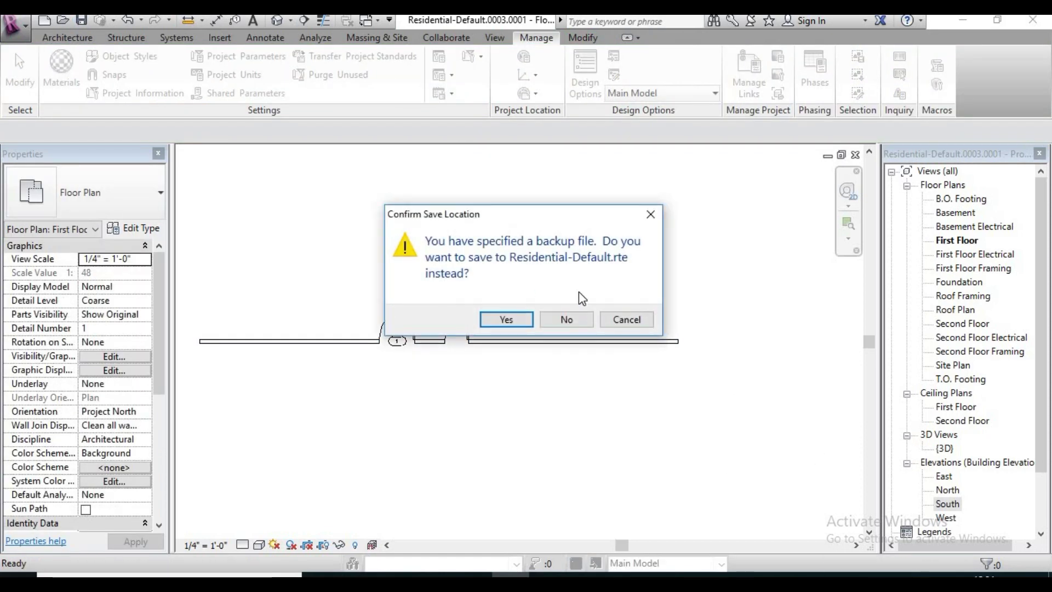
key(Escape)
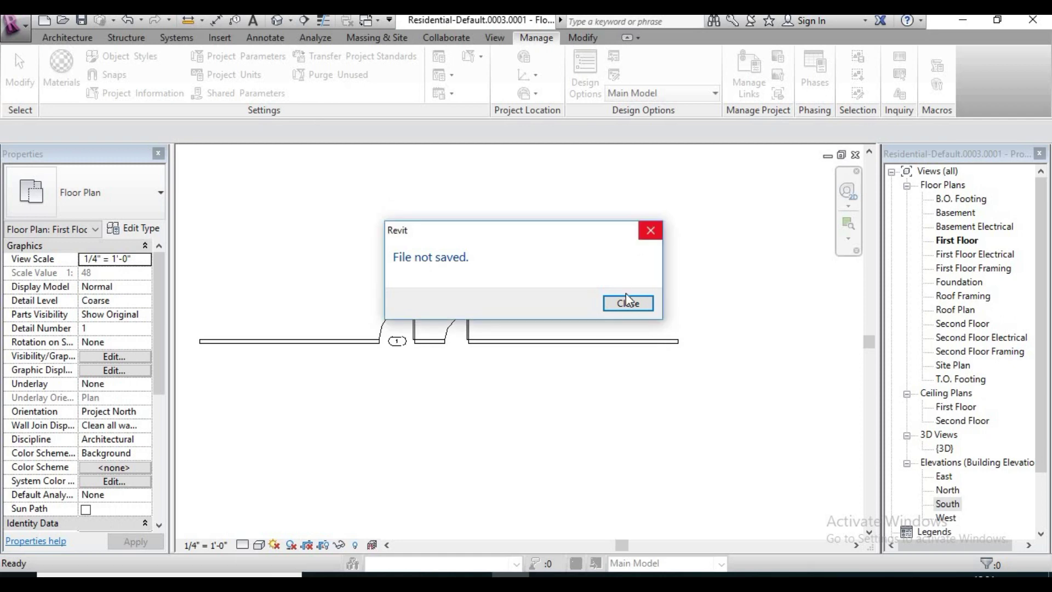
click(627, 301)
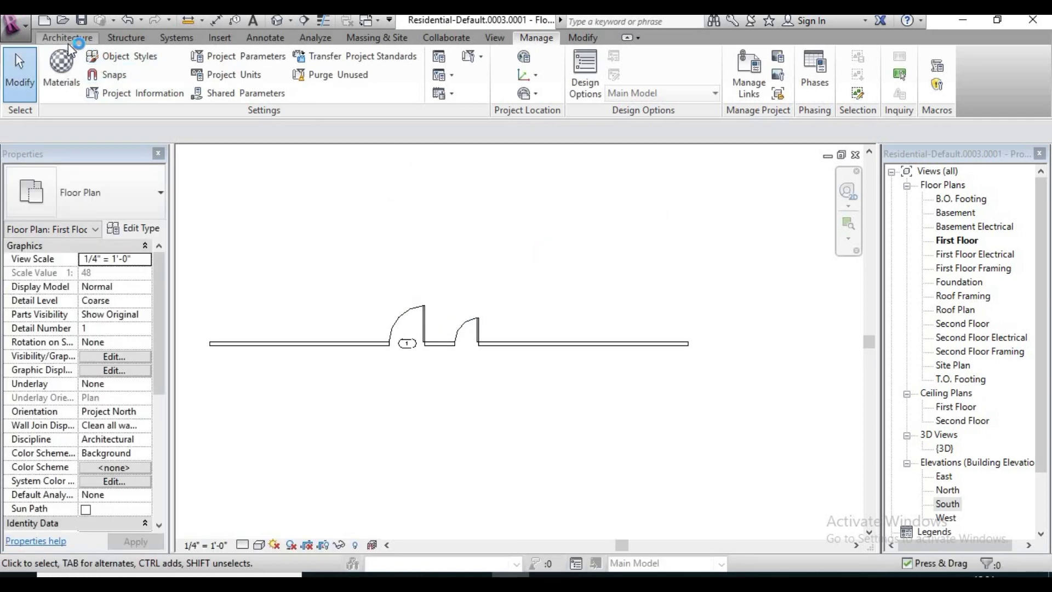
click(66, 37)
Place six 24"X72" doors along the wall, three on each side of the originals, then view in 3D.
click(88, 70)
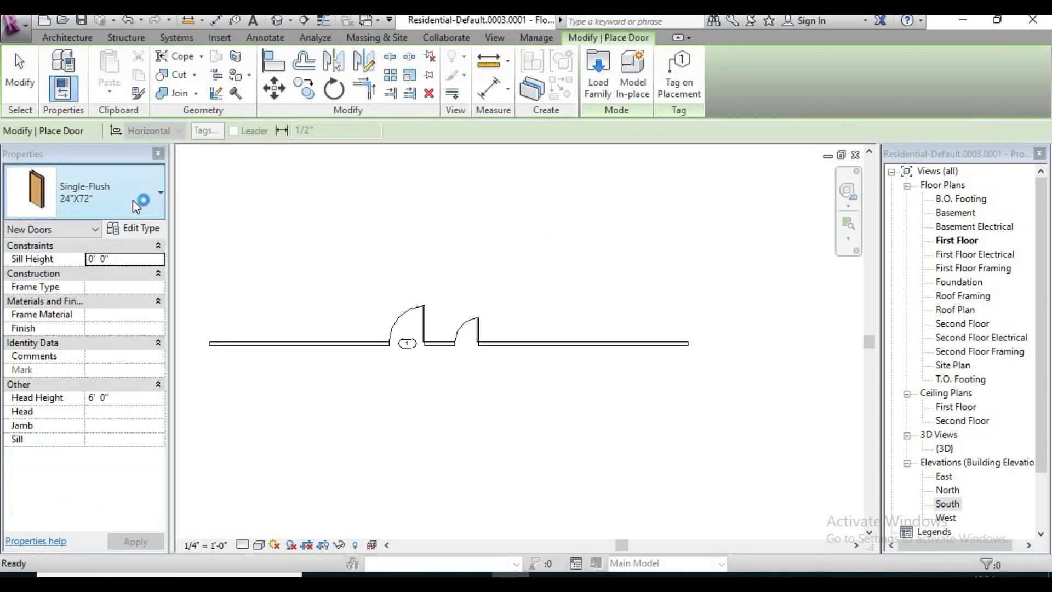
click(515, 343)
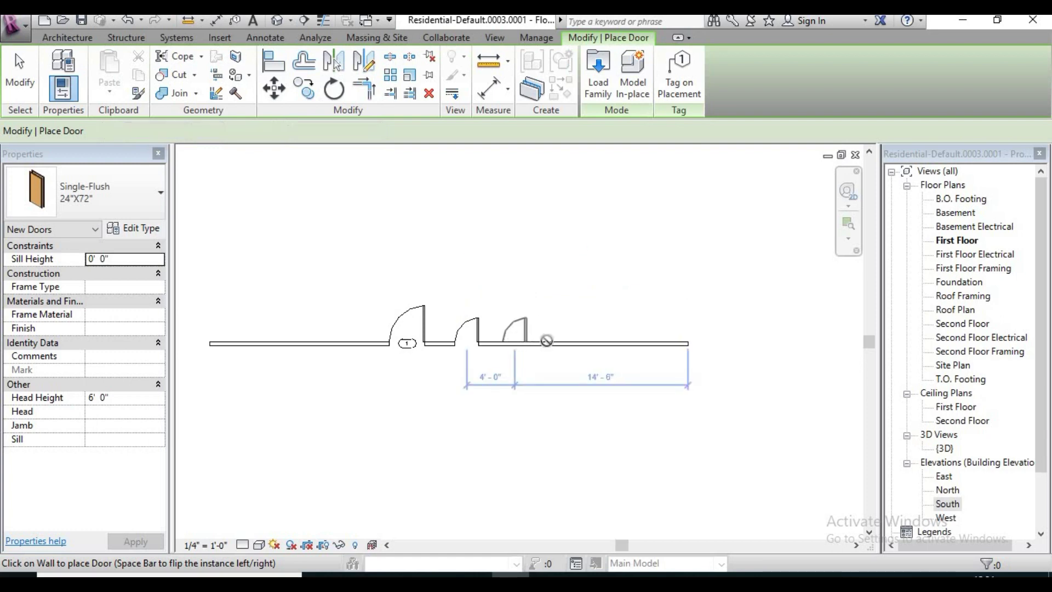
click(561, 343)
click(625, 343)
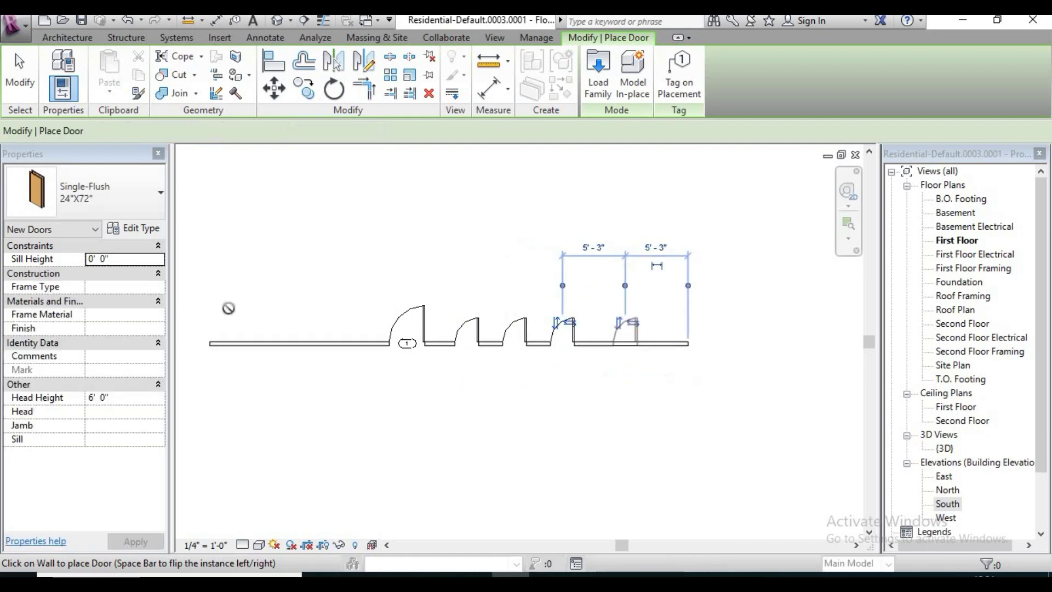
click(342, 343)
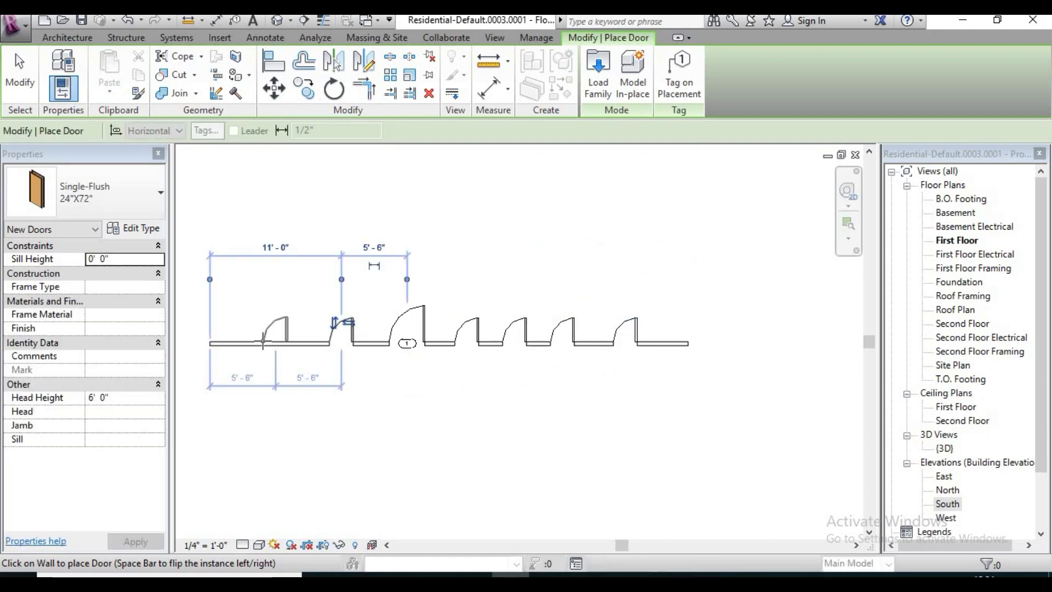
click(276, 343)
click(235, 344)
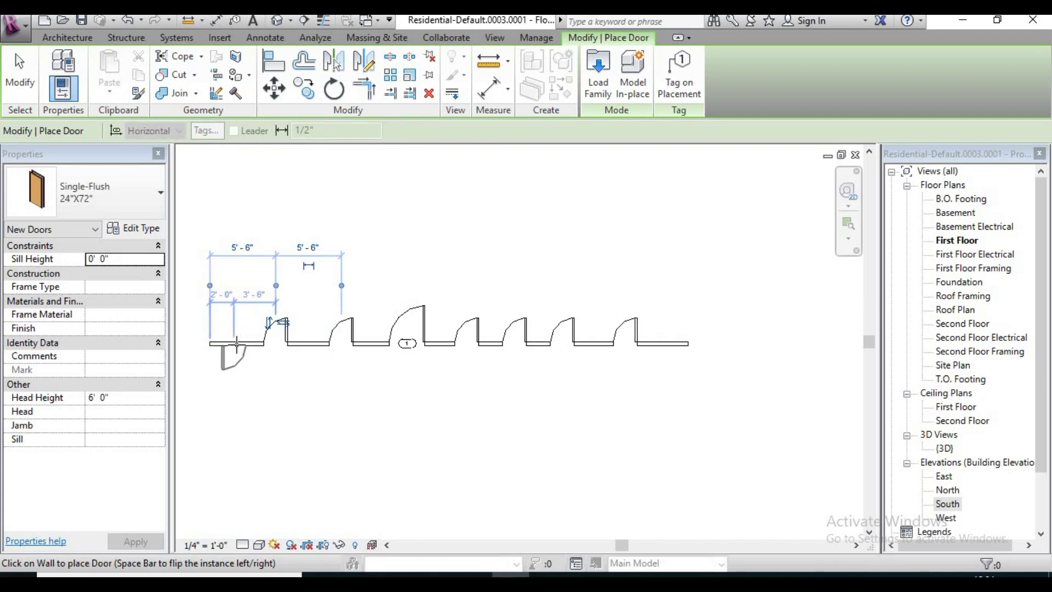
click(275, 22)
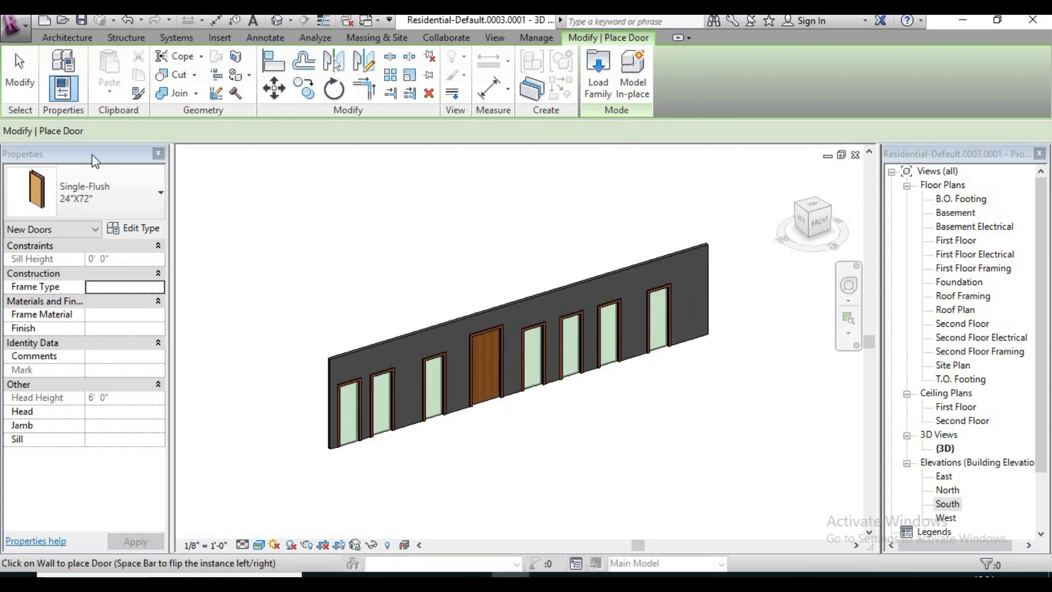
Change the 24"X72" door type's Door Material from Masonry - Glass Block to Door - Panel.
click(120, 227)
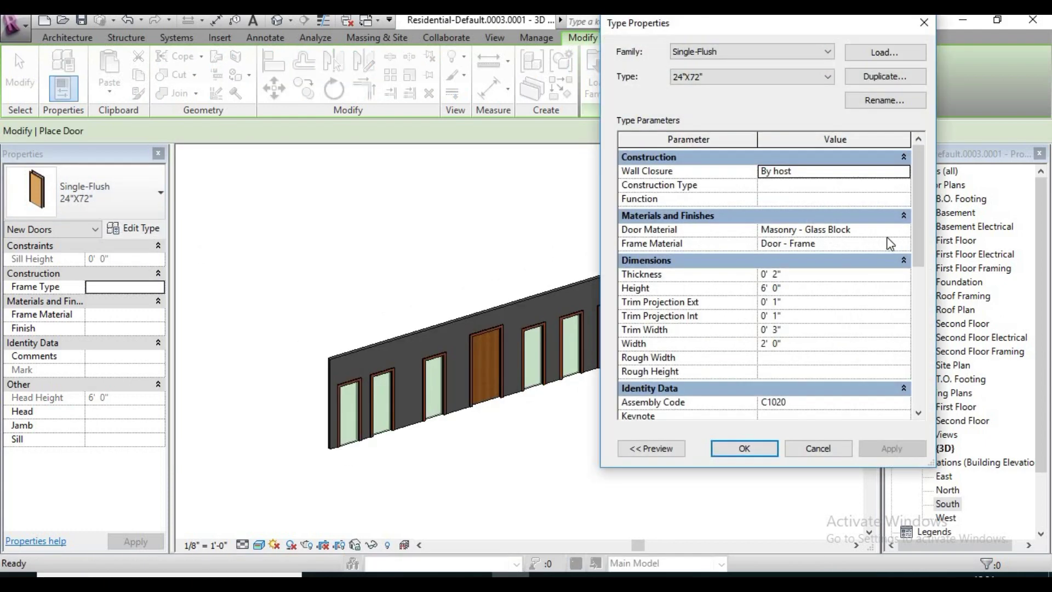
click(893, 231)
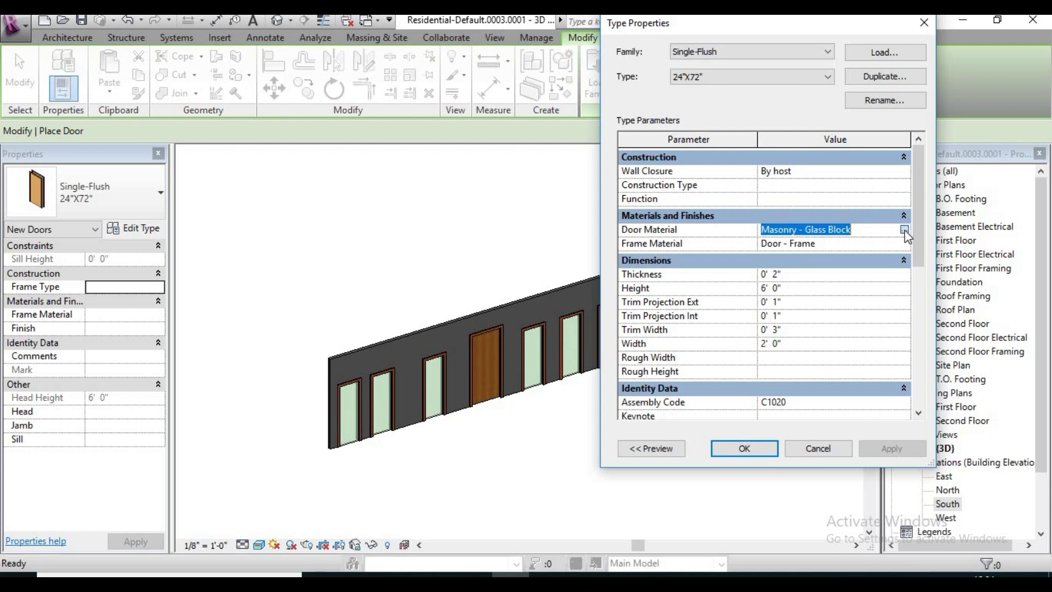
click(905, 230)
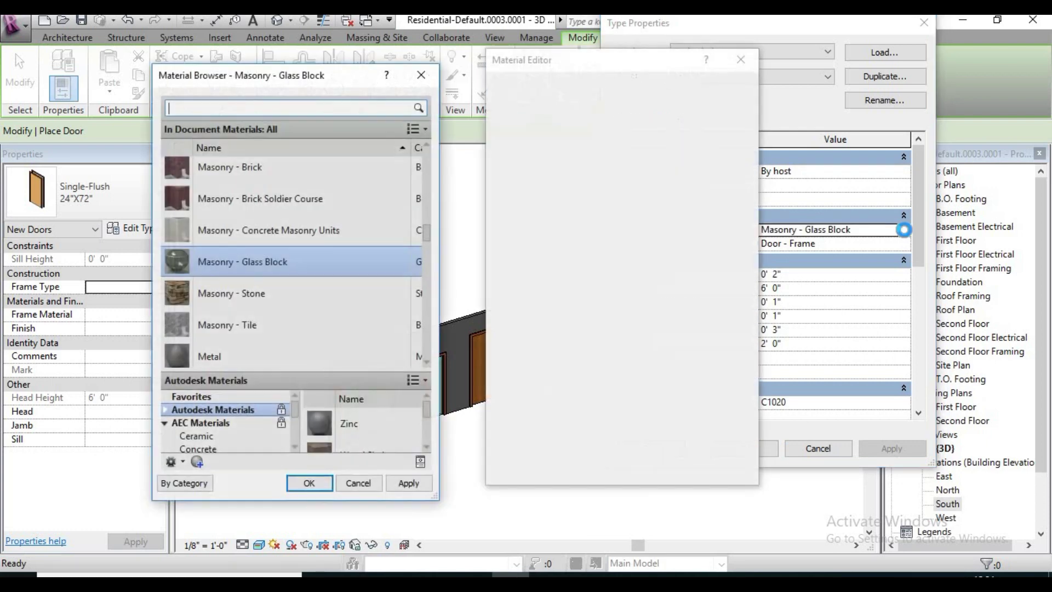
scroll(278, 285, down, 2)
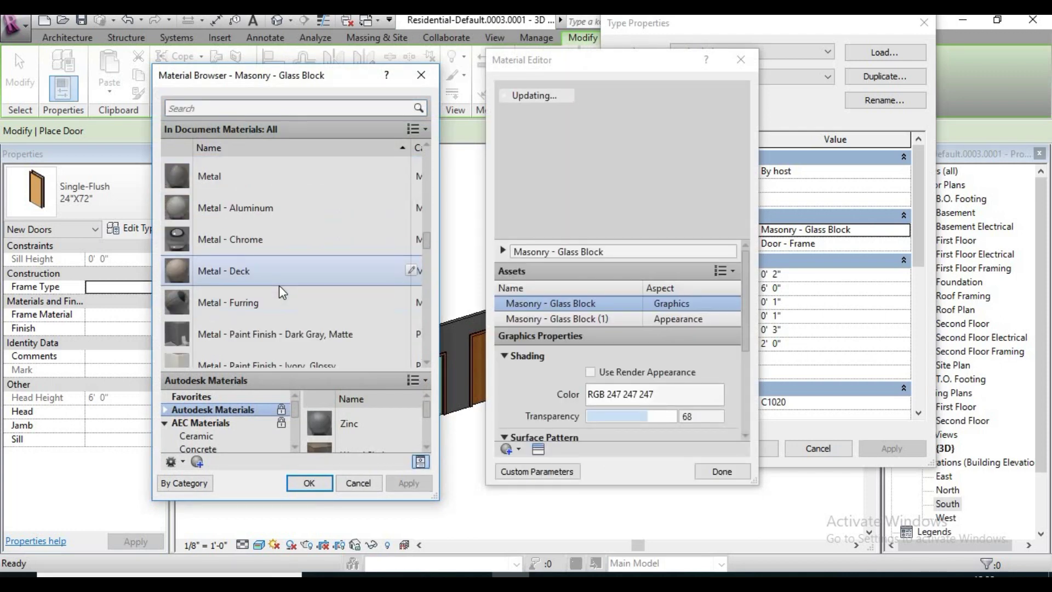
scroll(292, 291, down, 2)
scroll(291, 291, down, 3)
scroll(291, 291, up, 3)
scroll(297, 293, up, 3)
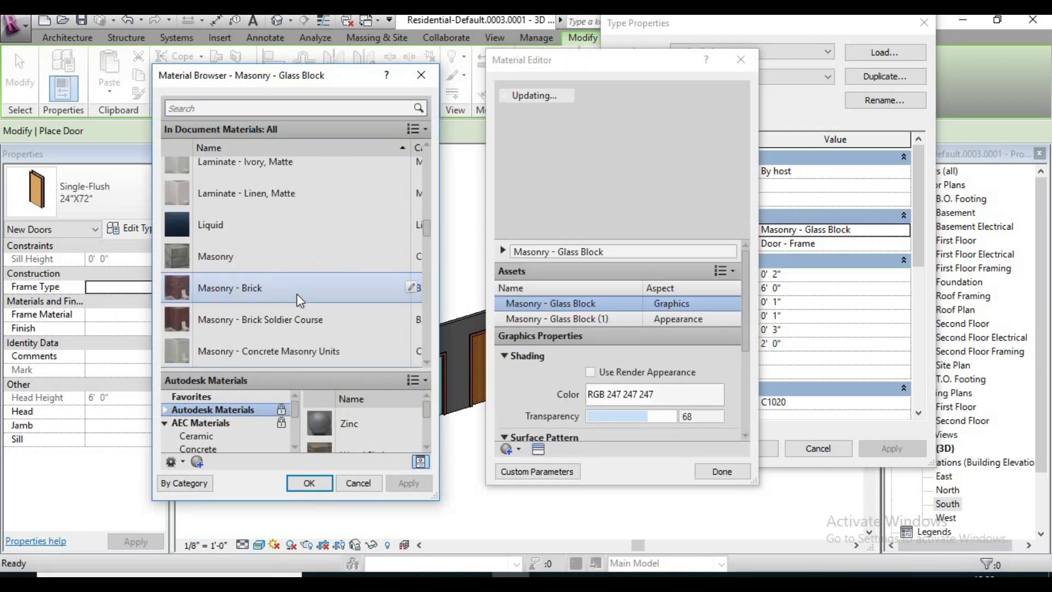
scroll(297, 293, up, 3)
scroll(297, 294, up, 3)
scroll(297, 293, up, 3)
scroll(280, 318, up, 1)
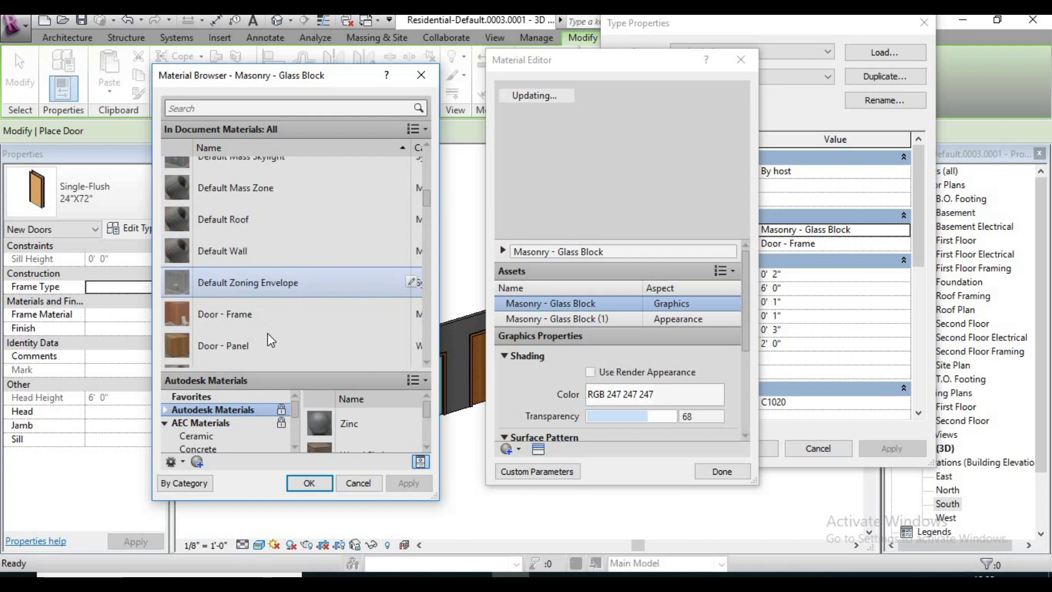
click(268, 346)
click(309, 483)
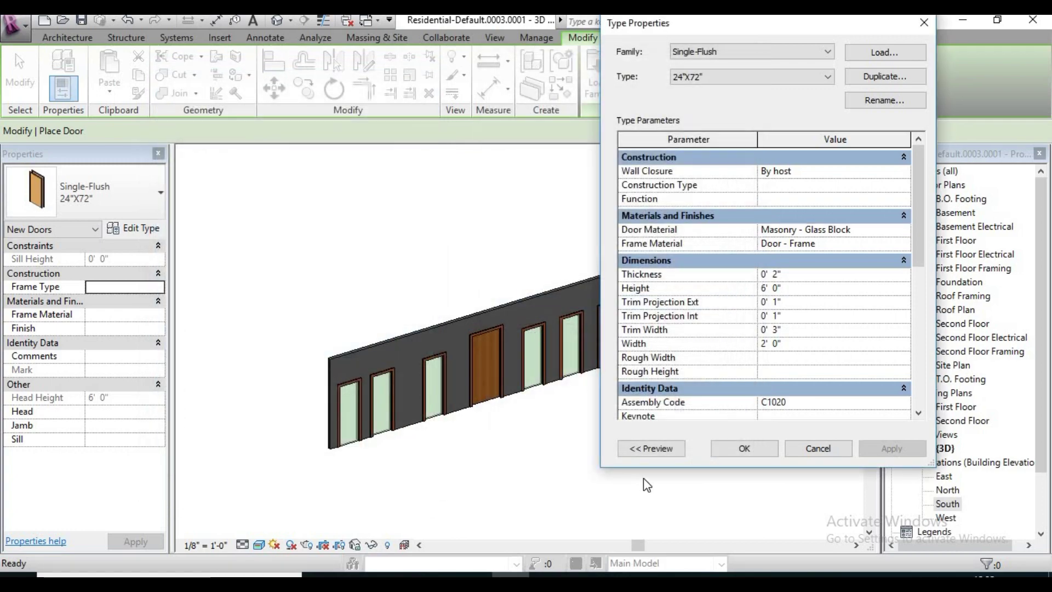
click(721, 447)
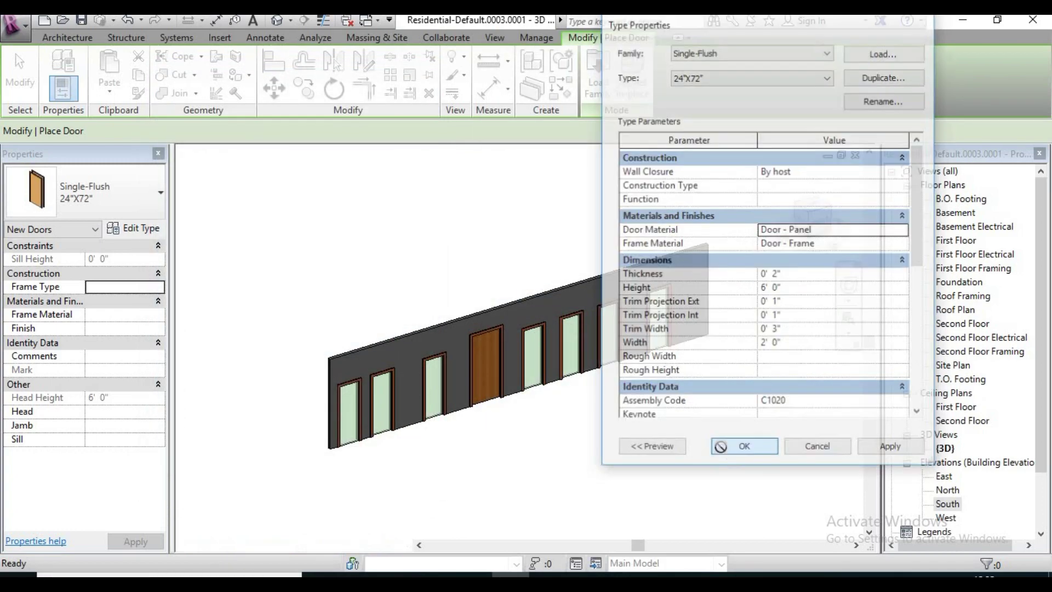
scroll(597, 390, up, 2)
scroll(591, 387, up, 1)
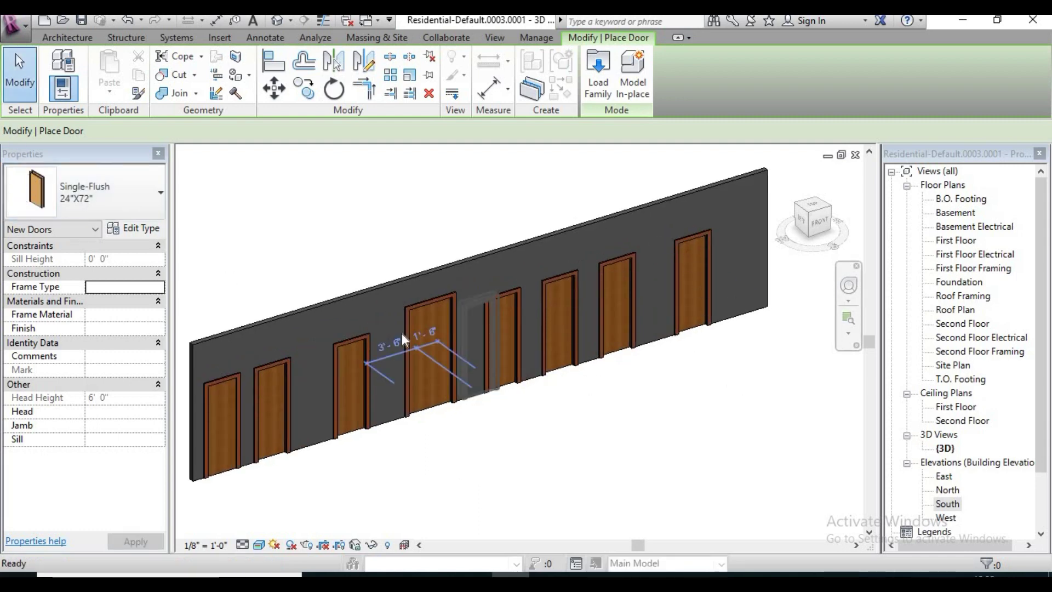
Select the rightmost door and duplicate its type as 24"X72" 2.
click(19, 74)
click(691, 280)
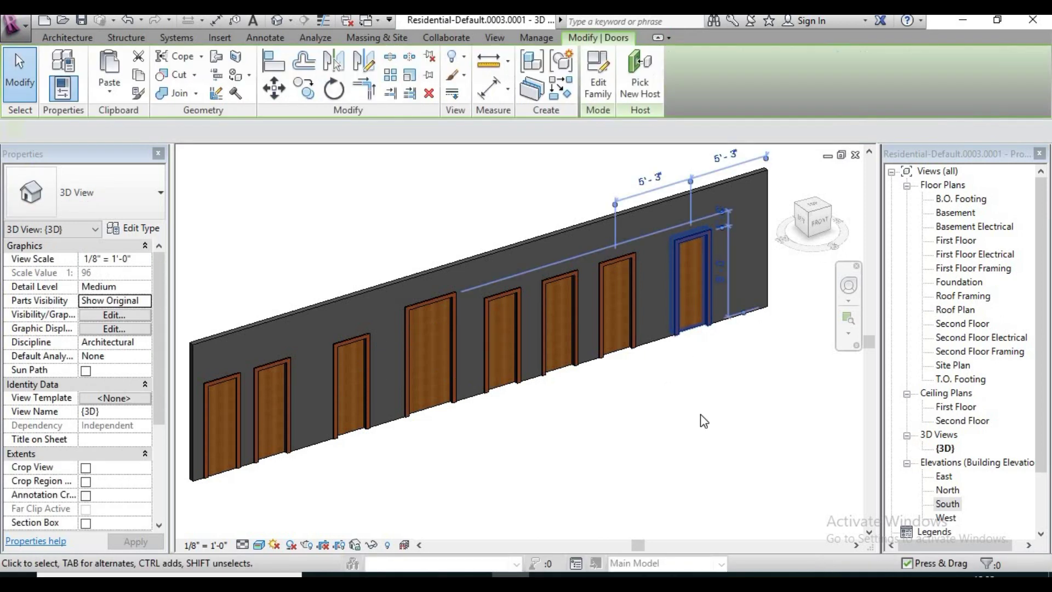
click(134, 228)
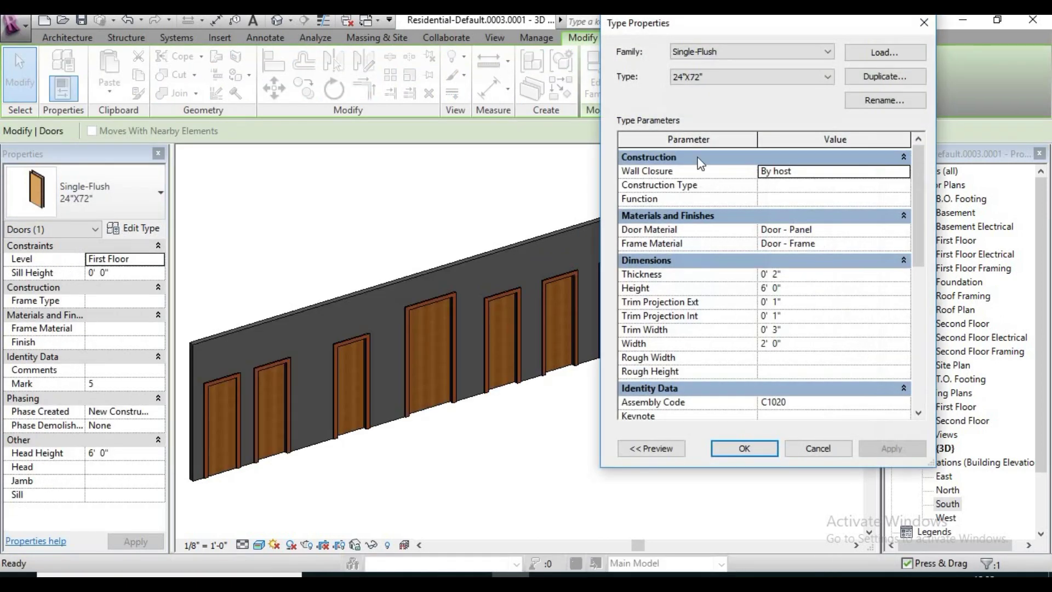
click(879, 75)
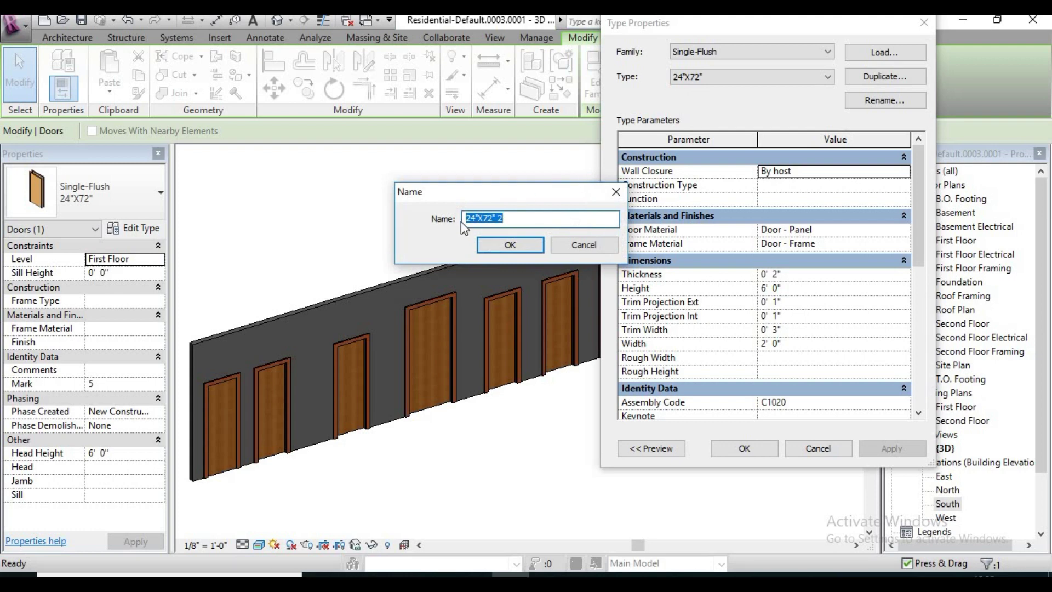
click(496, 244)
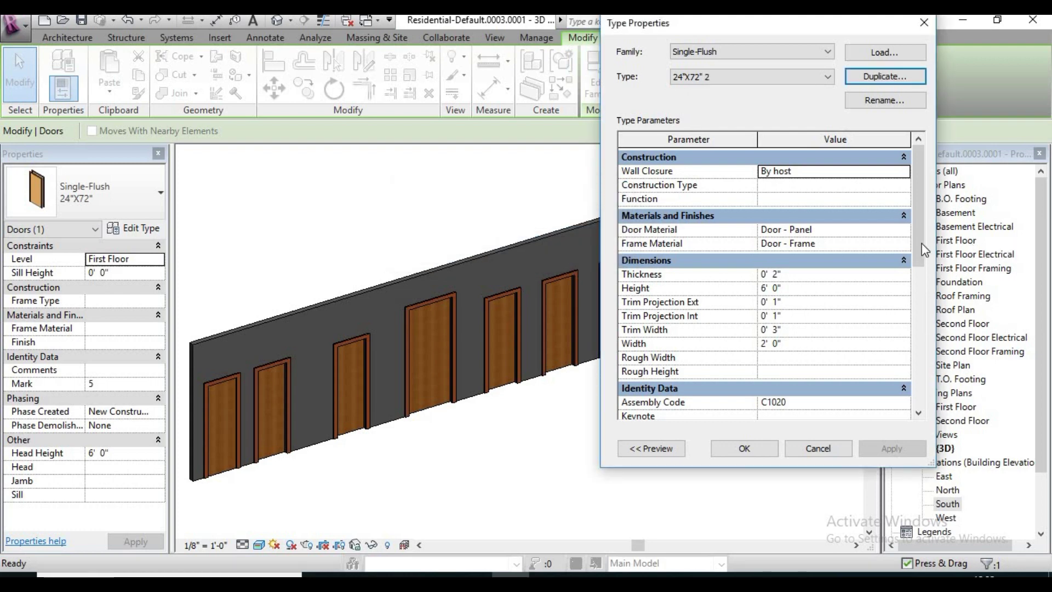
Set the 24"X72" 2 type's Door Material to Masonry - Stone.
click(900, 230)
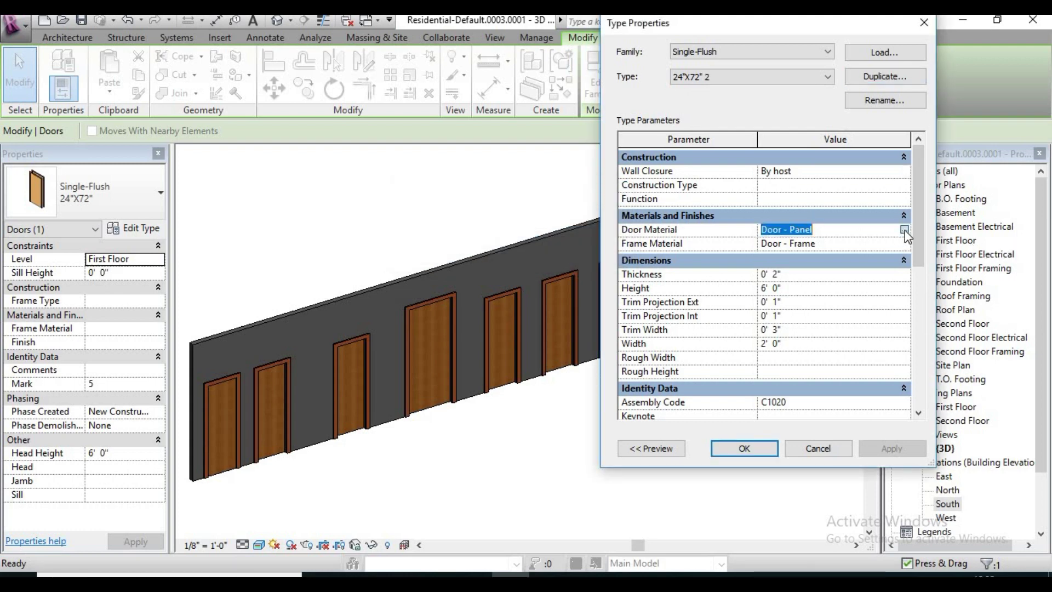
click(904, 230)
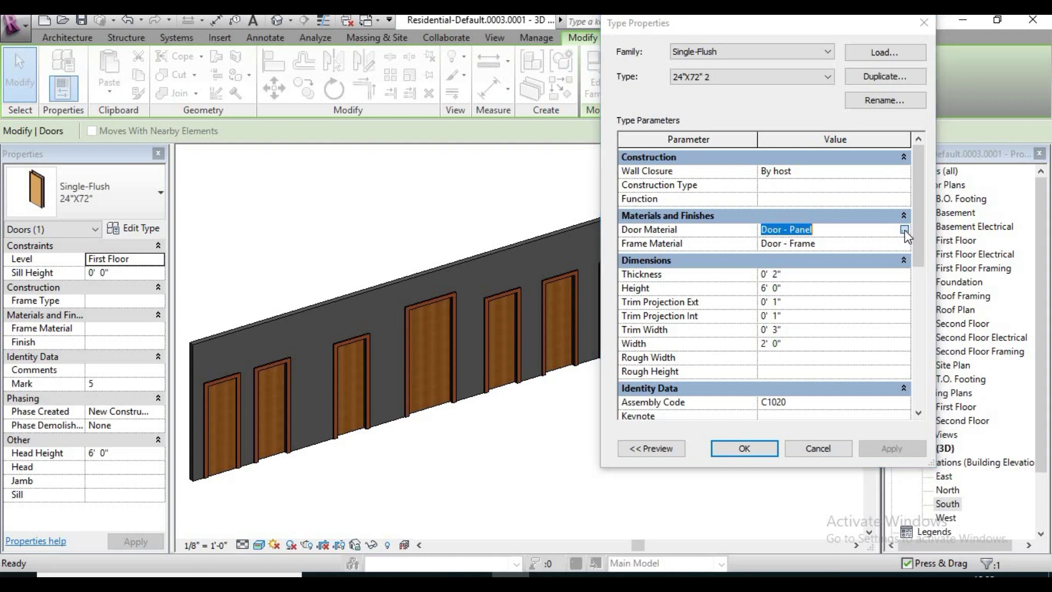
click(905, 230)
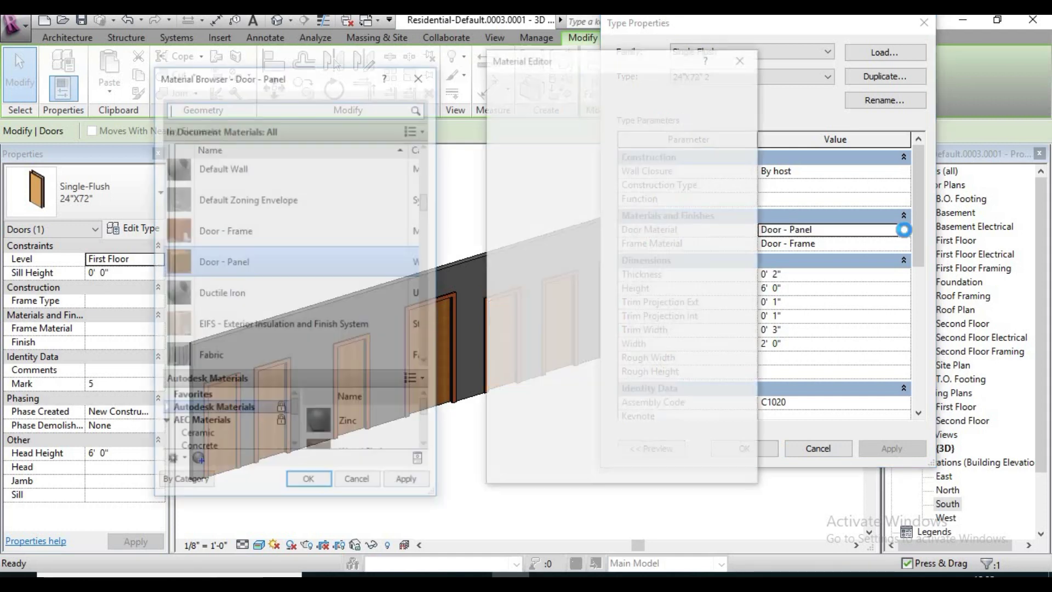
scroll(241, 289, down, 2)
scroll(241, 289, down, 2)
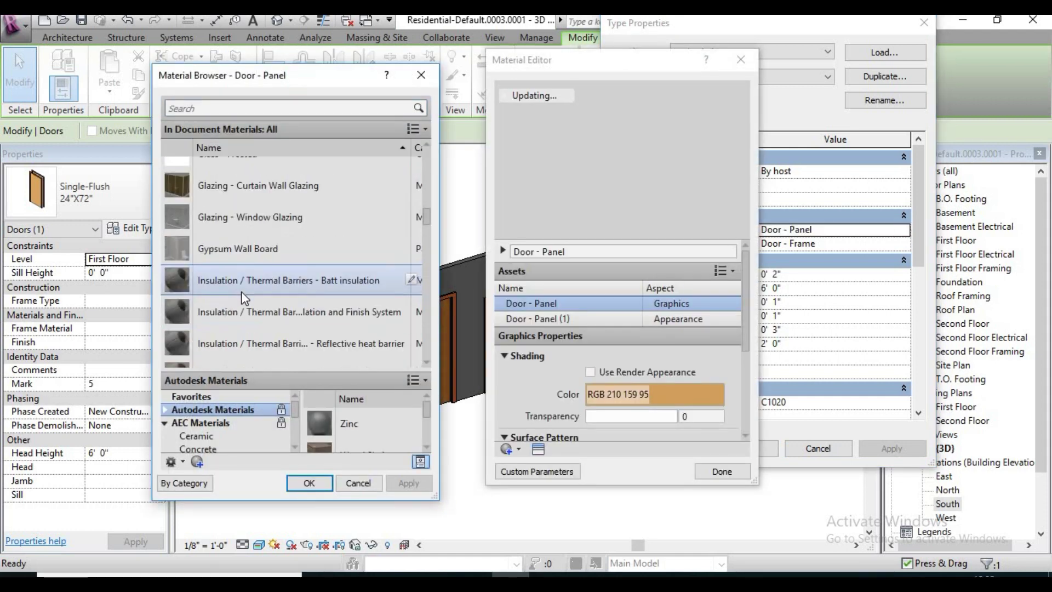
scroll(241, 292, down, 2)
scroll(241, 298, down, 1)
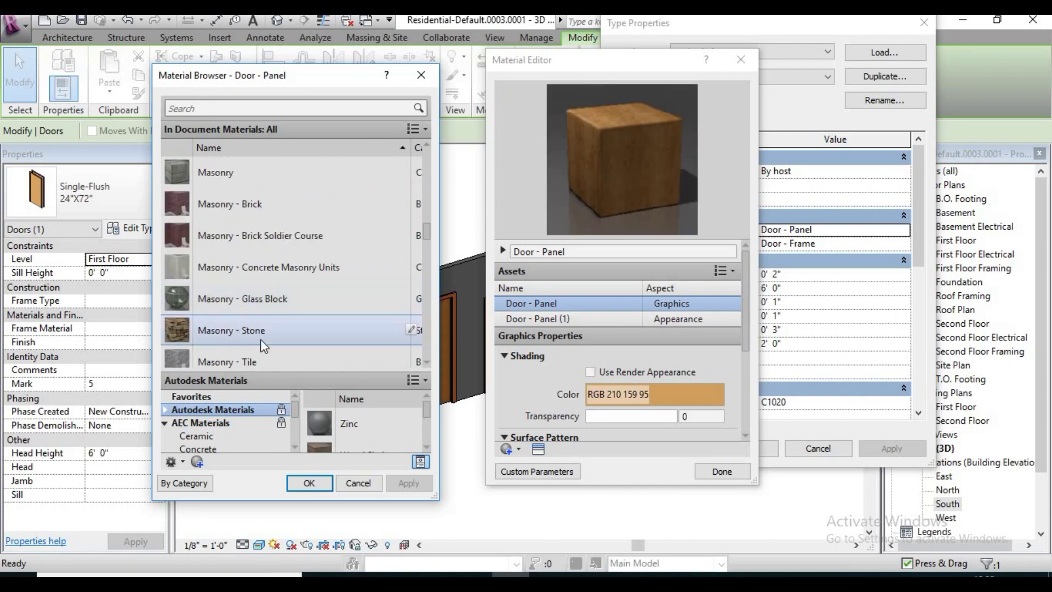
click(249, 330)
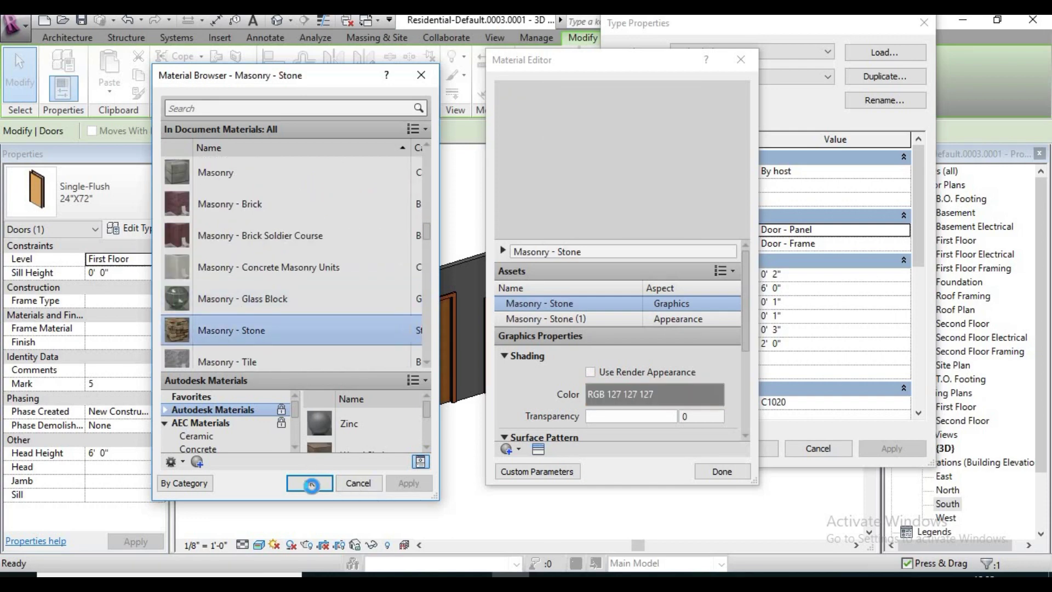
click(310, 485)
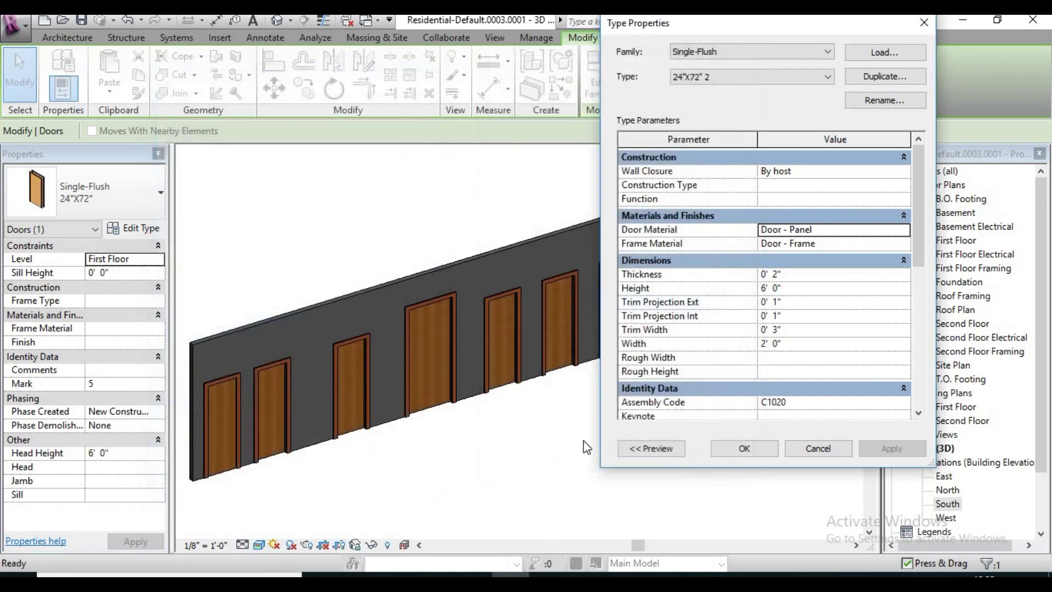
click(724, 452)
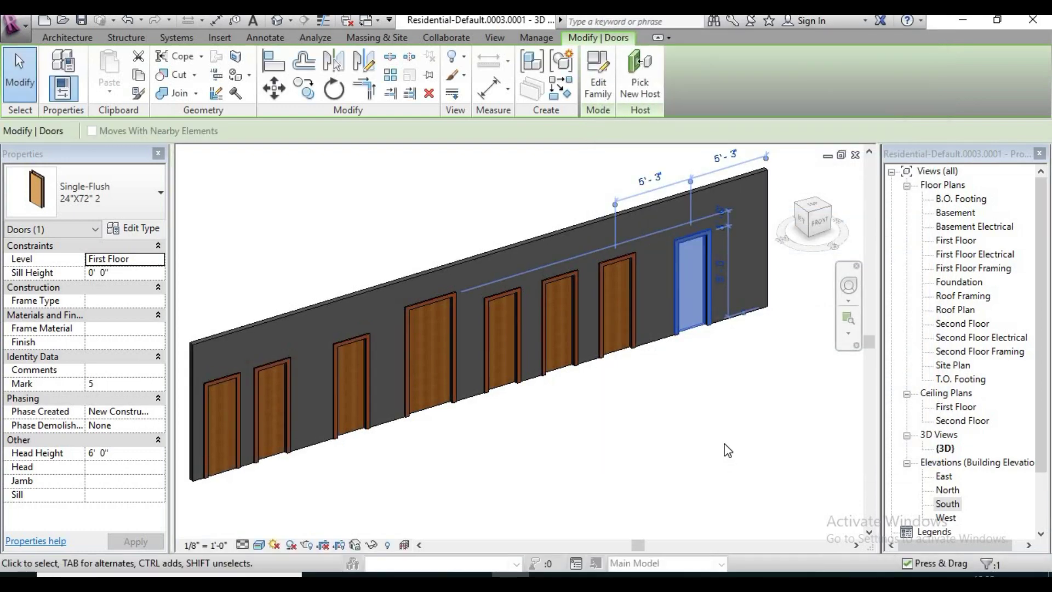
Deselect the door, zoom out and show the full wall from the FRONT ViewCube face.
click(711, 432)
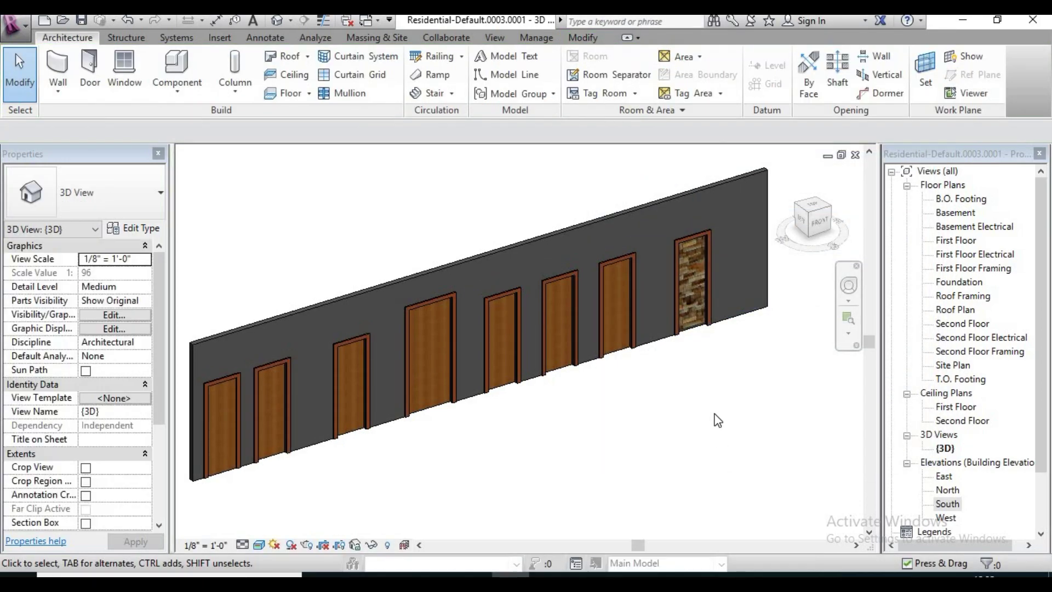
scroll(718, 416, down, 2)
middle_drag(660, 425, 608, 394)
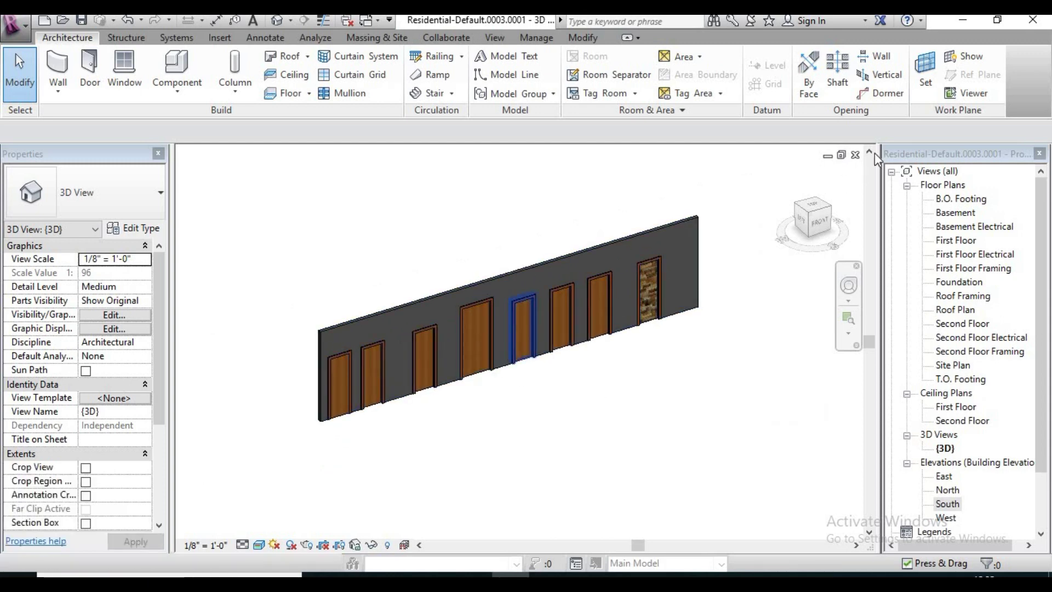
click(825, 230)
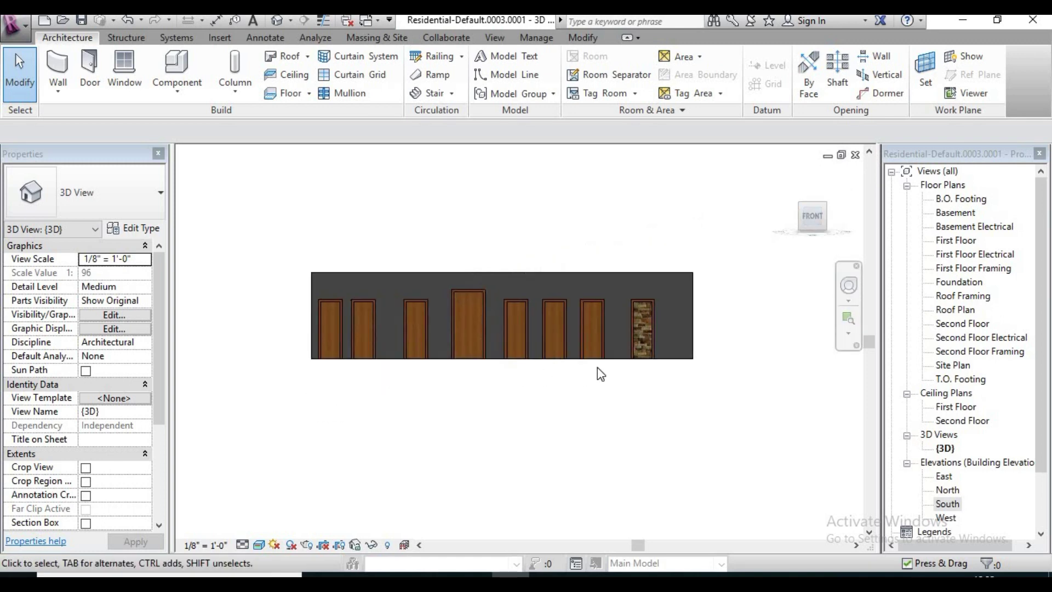